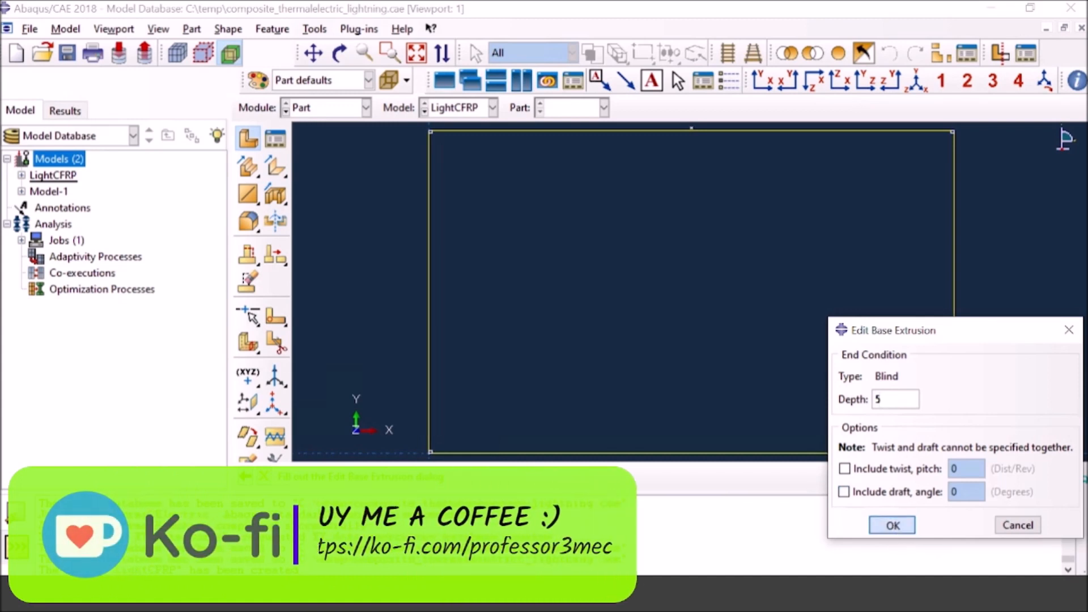
# Step: Accept the base extrusion with depth 5, and change the Laminate part's solid extrude depth to 0.005
pyautogui.click(892, 526)
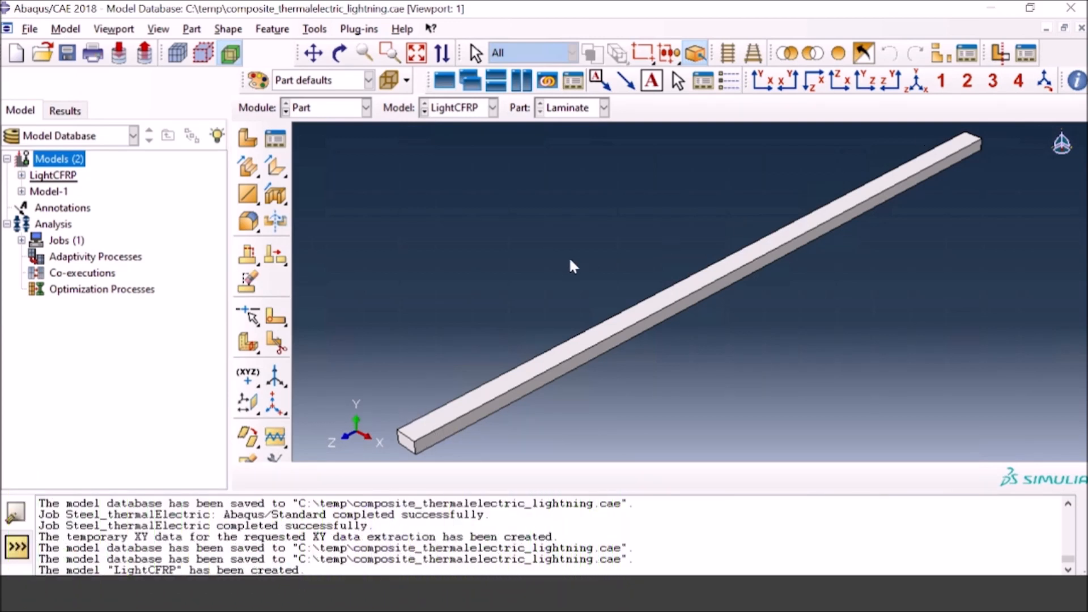
pyautogui.click(21, 175)
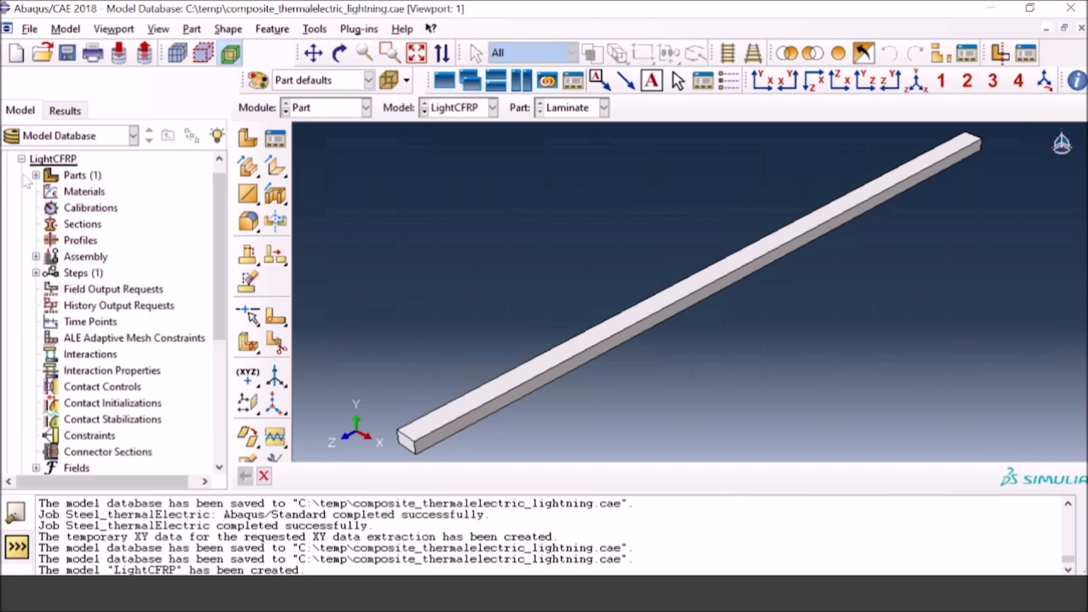
pyautogui.click(35, 175)
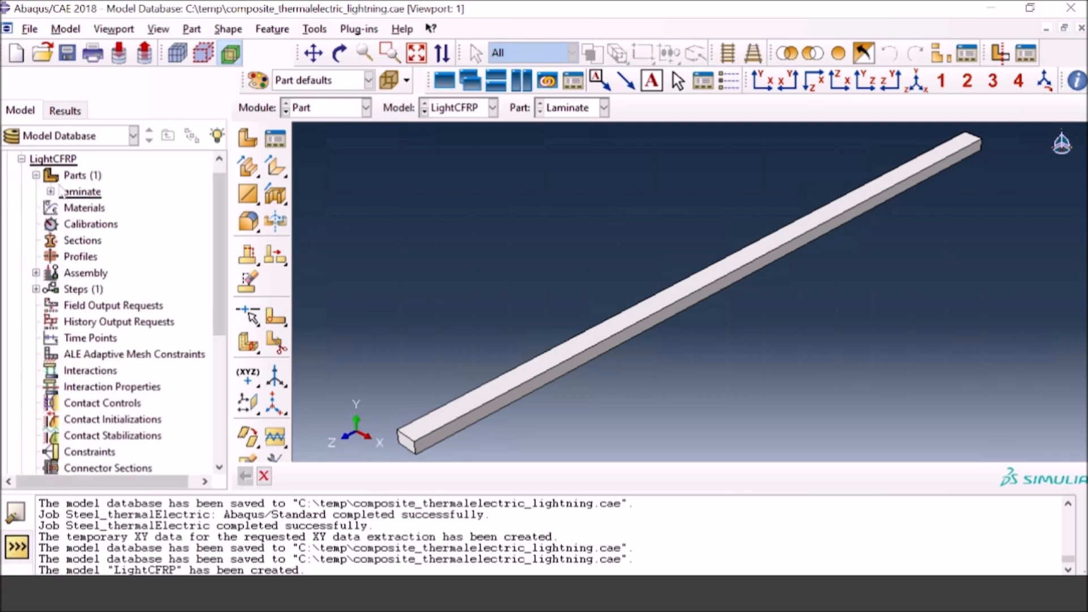
pyautogui.click(82, 194)
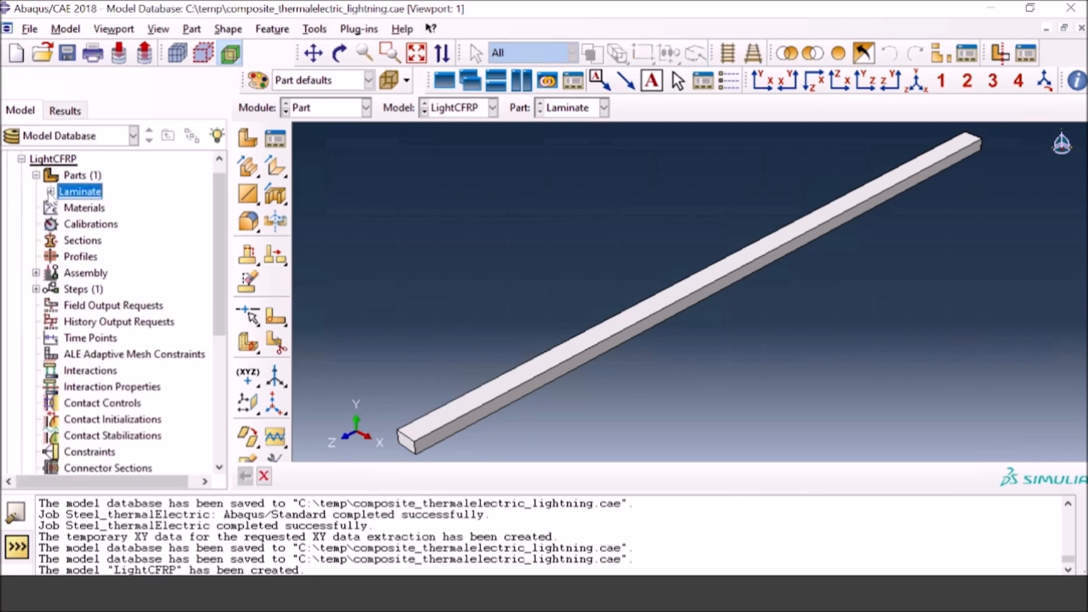
pyautogui.click(50, 191)
pyautogui.click(68, 210)
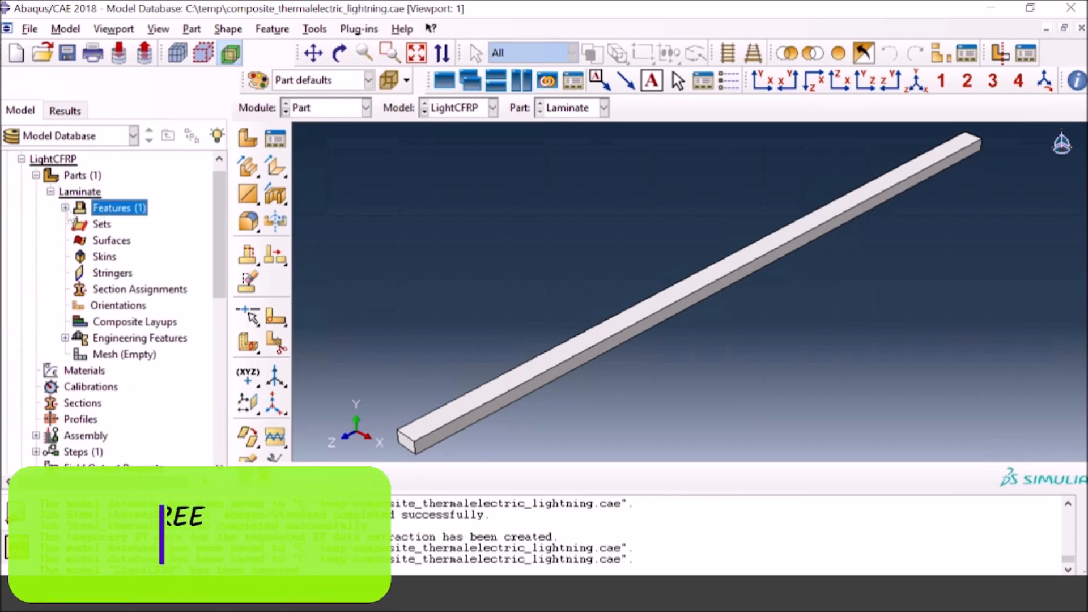
pyautogui.click(65, 207)
pyautogui.click(105, 225)
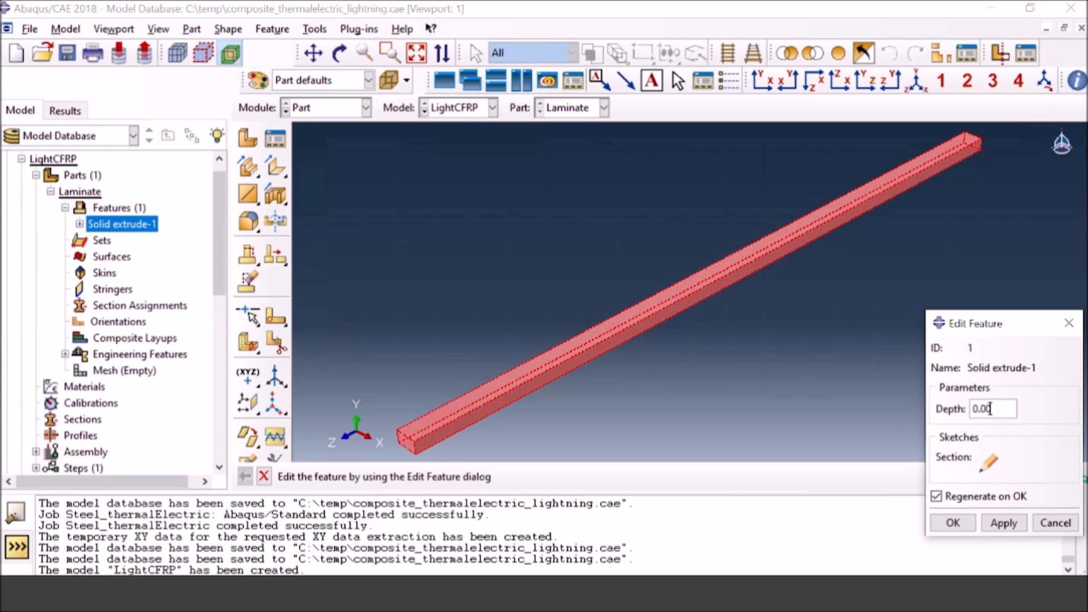
pyautogui.click(951, 525)
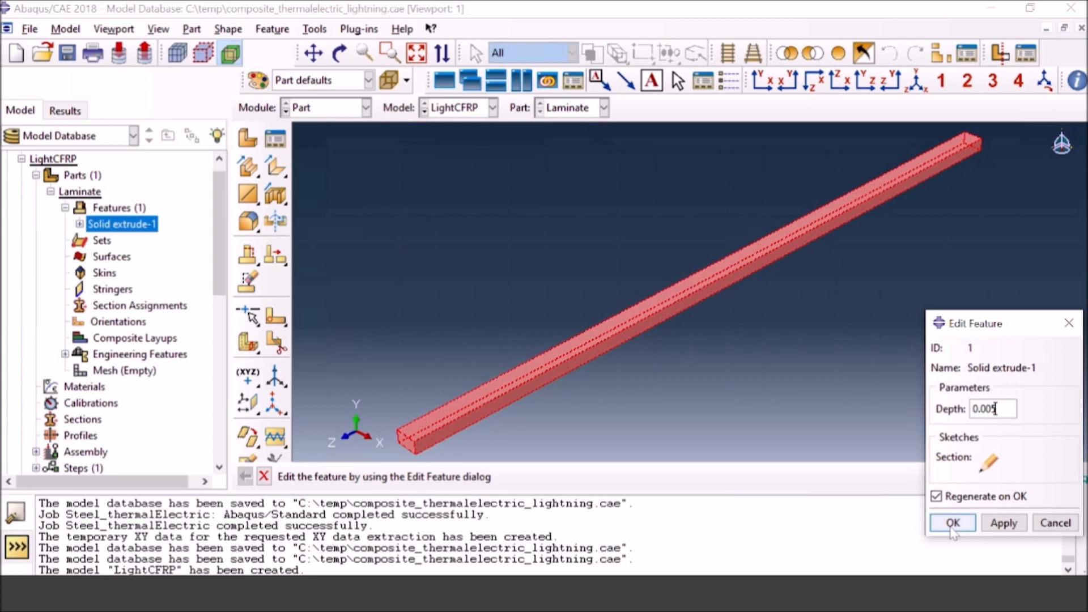
pyautogui.click(952, 523)
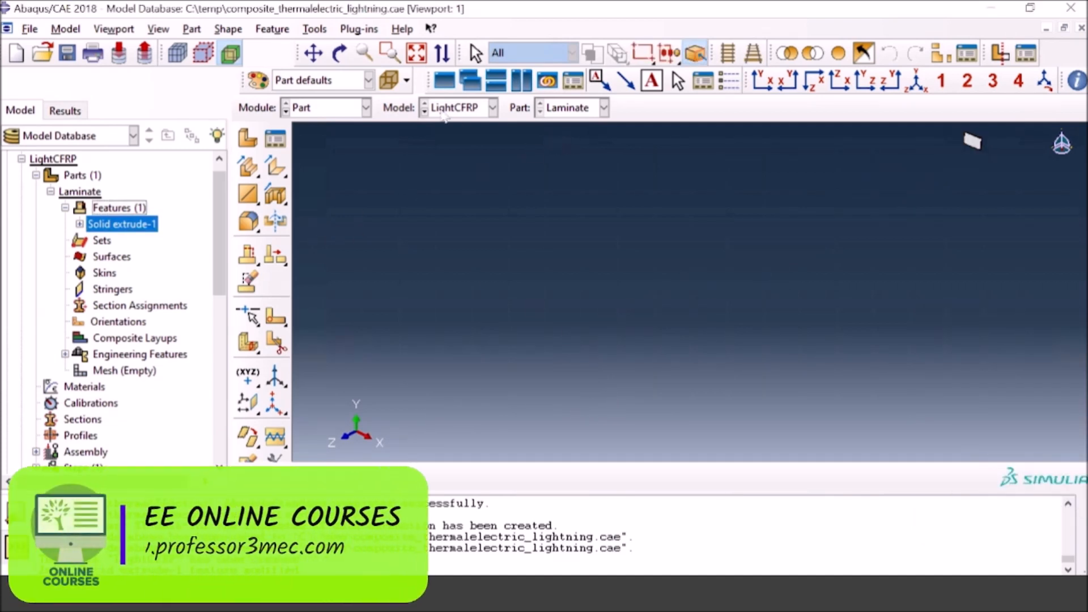
# Step: Partition the laminate cell at mid-thickness with a 3-point cutting plane through the midpoints of three corner thickness edges
pyautogui.click(420, 54)
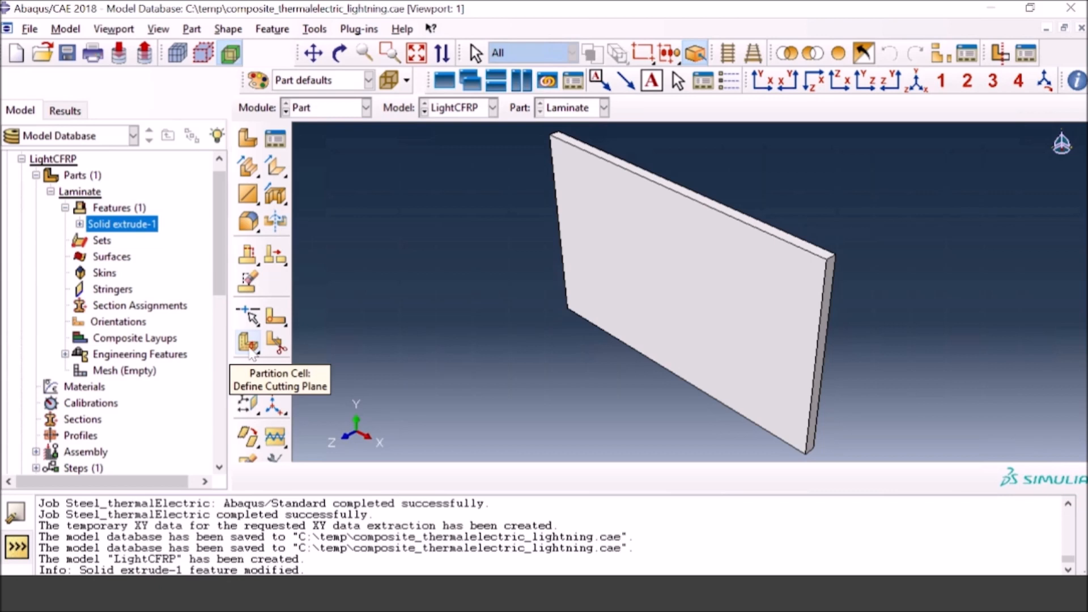
pyautogui.click(250, 347)
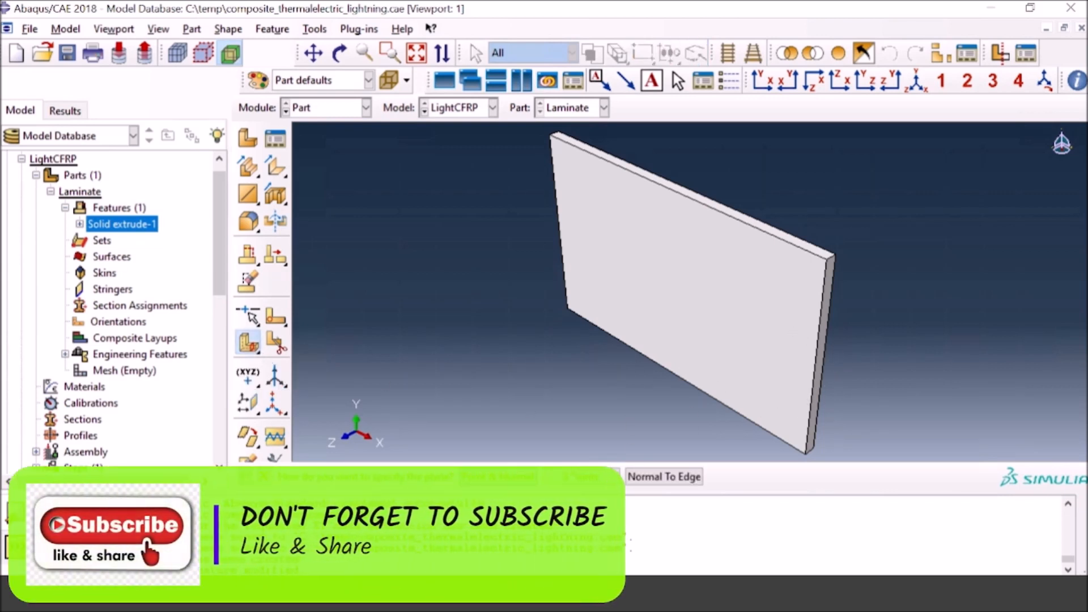
pyautogui.click(577, 480)
pyautogui.scroll(-3, 868, 284)
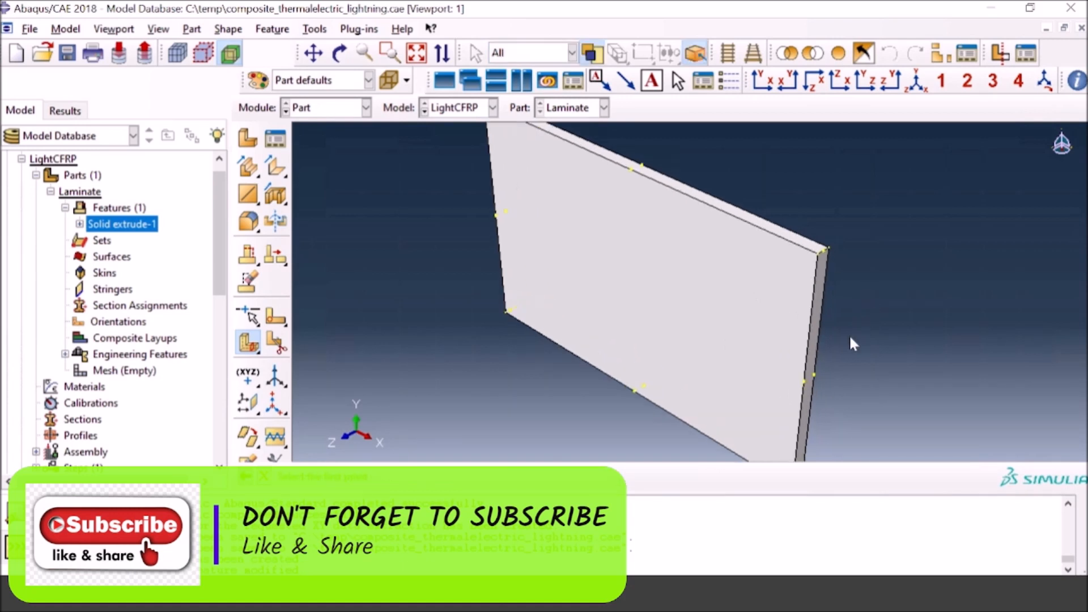
pyautogui.scroll(2, 822, 363)
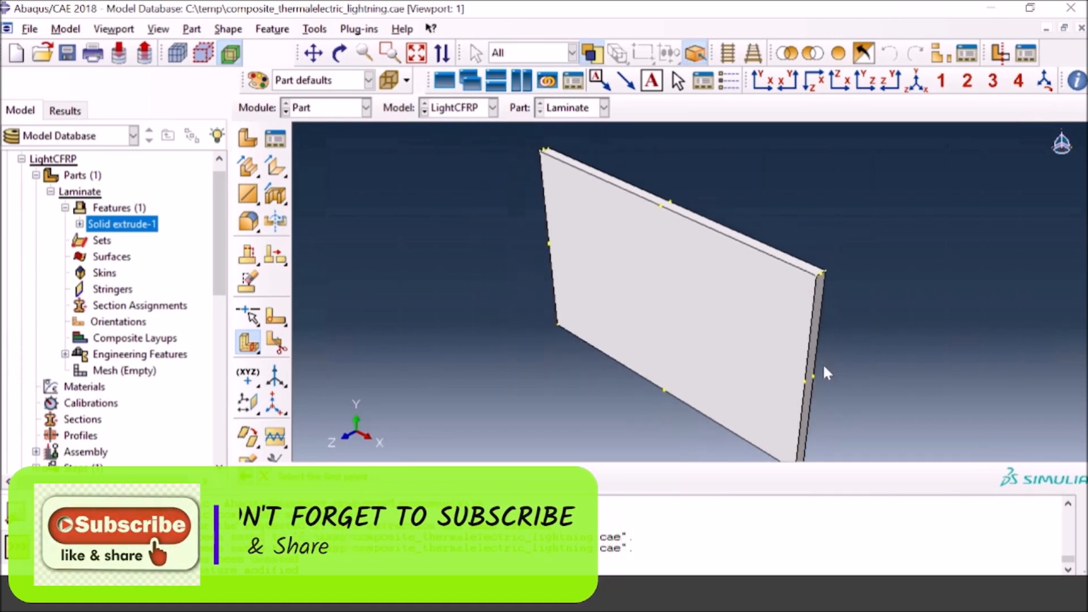
pyautogui.click(822, 276)
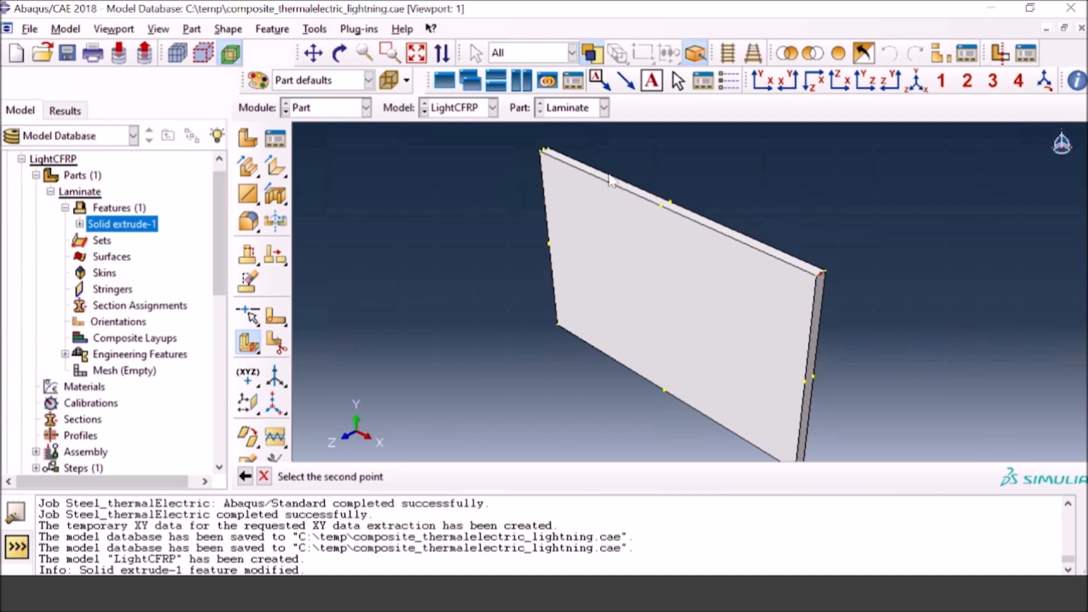
pyautogui.click(544, 152)
pyautogui.scroll(2, 811, 417)
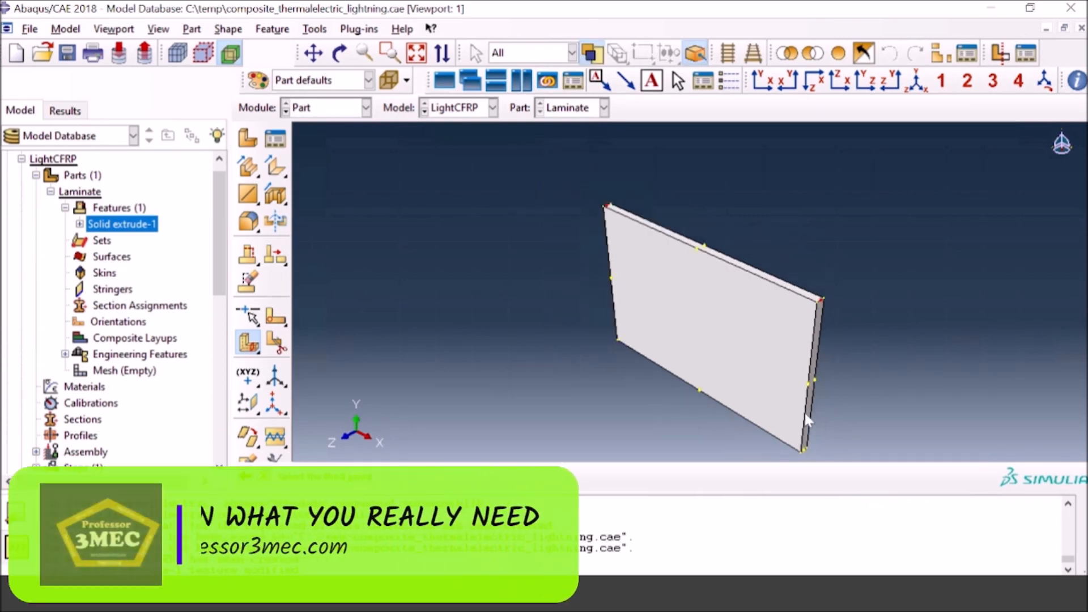
pyautogui.scroll(1, 805, 414)
pyautogui.scroll(-4, 804, 431)
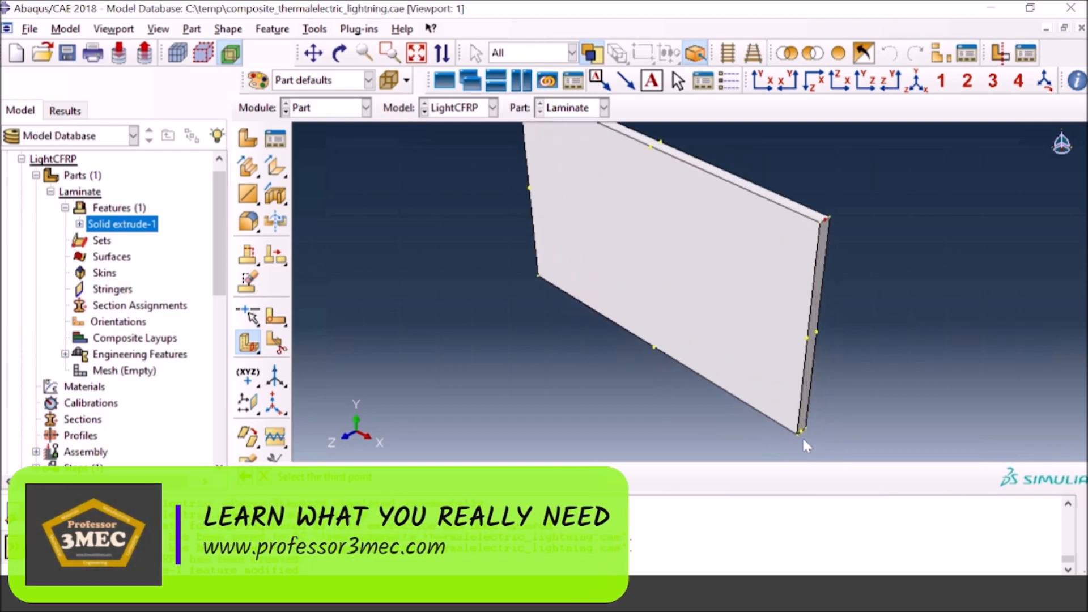
pyautogui.scroll(-2, 805, 436)
pyautogui.click(798, 432)
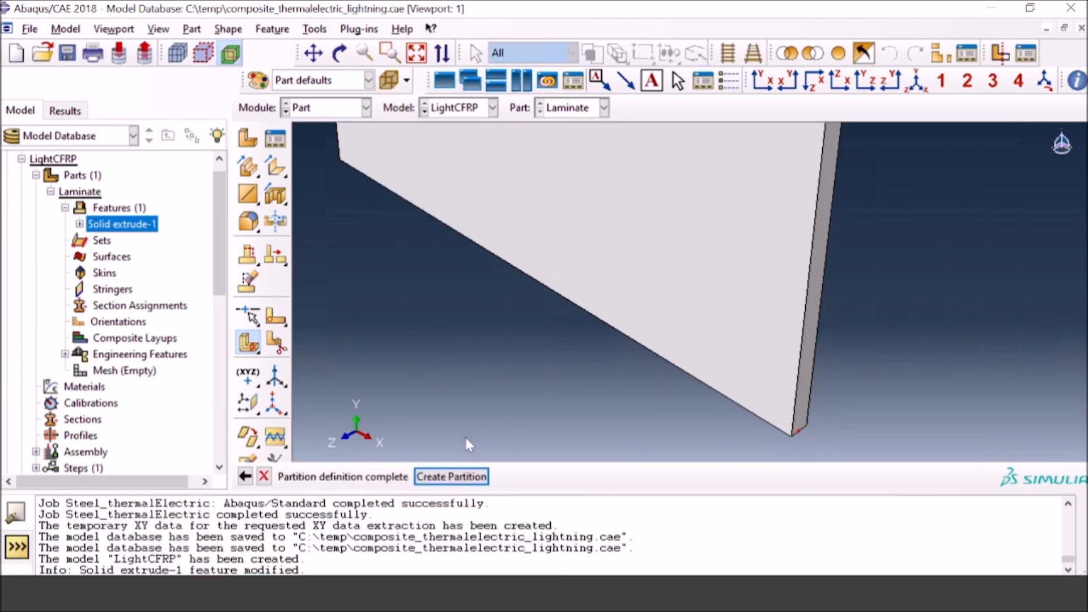
pyautogui.middleClick(716, 410)
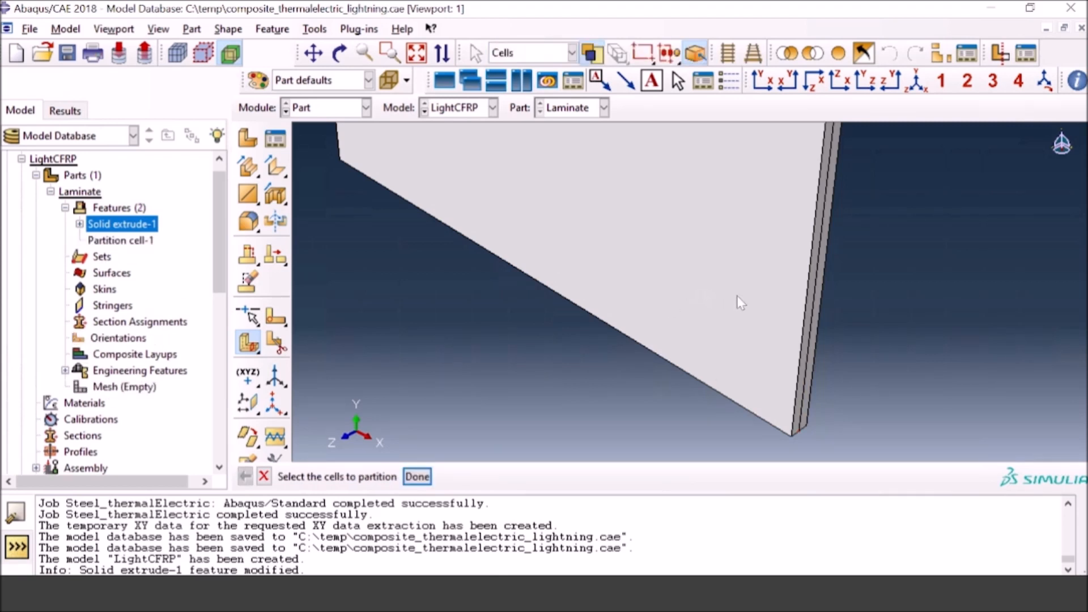
# Step: Partition the laminate's front half at mid-thickness using a 3-point cutting plane through the midpoints of three of its corner thickness edges
pyautogui.scroll(5, 737, 296)
pyautogui.click(417, 53)
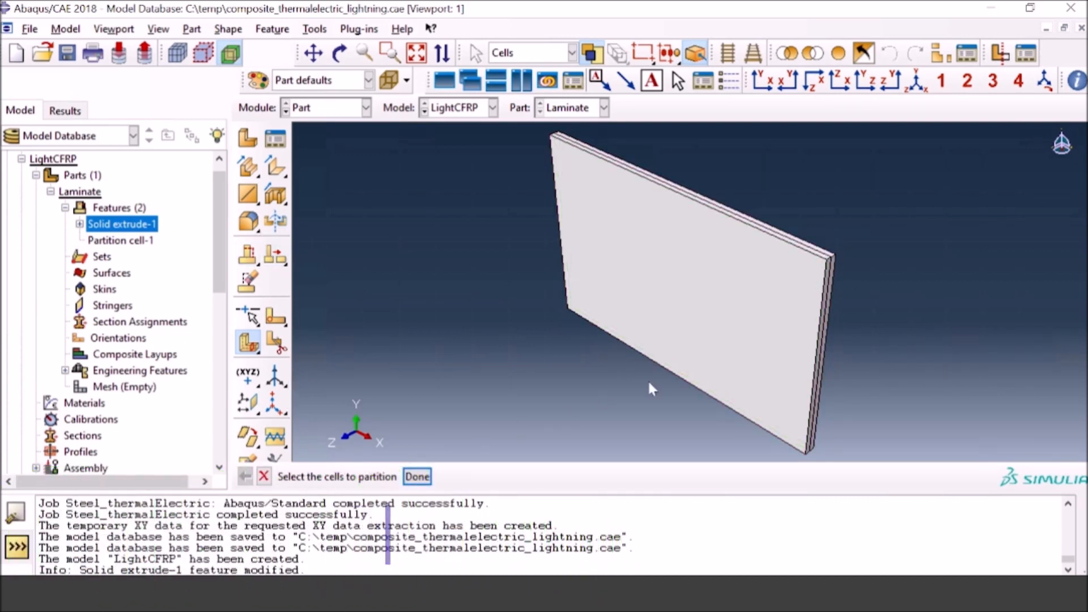
pyautogui.click(744, 262)
pyautogui.click(418, 477)
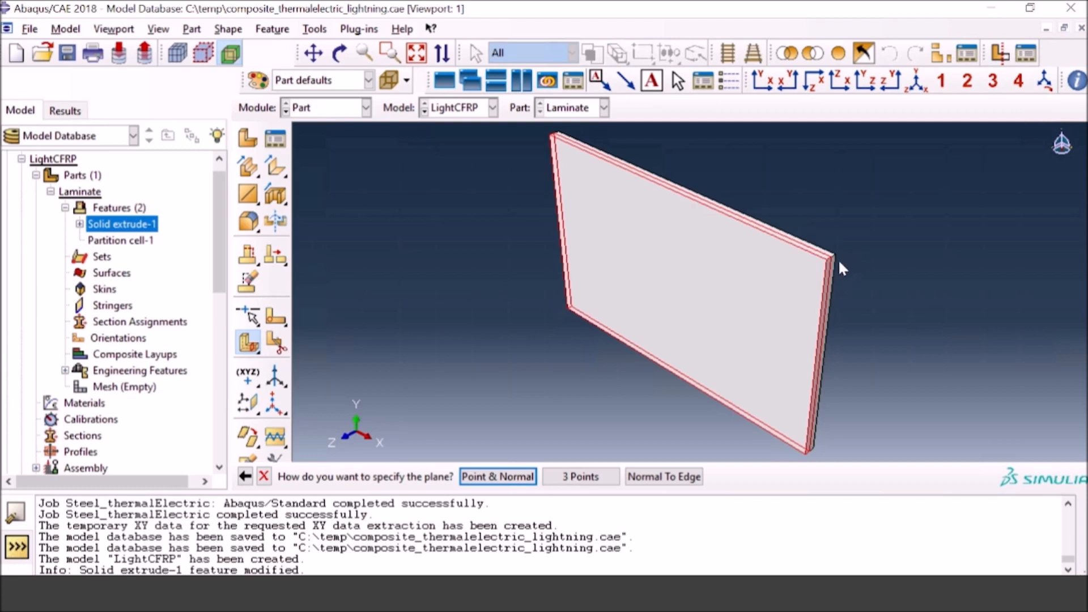
pyautogui.scroll(1, 838, 260)
pyautogui.scroll(3, 661, 394)
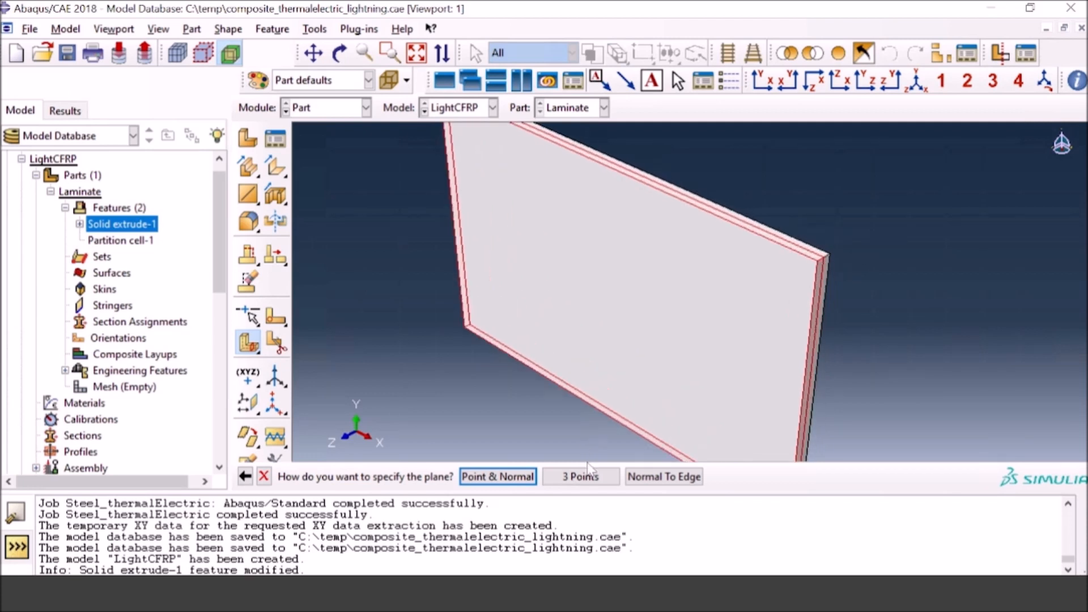
pyautogui.click(579, 478)
pyautogui.scroll(3, 839, 264)
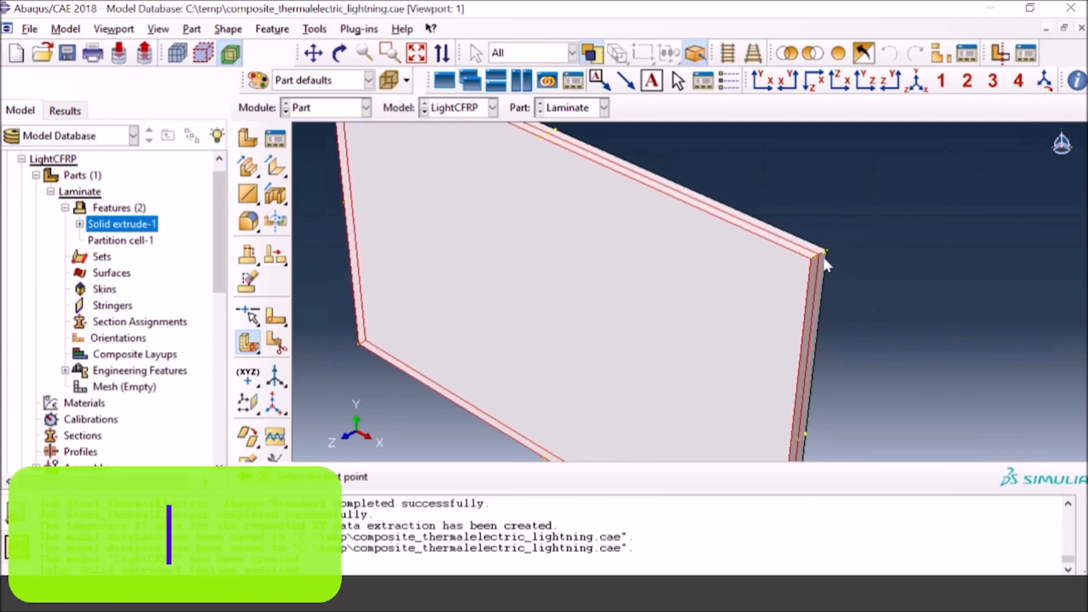
pyautogui.scroll(1, 818, 262)
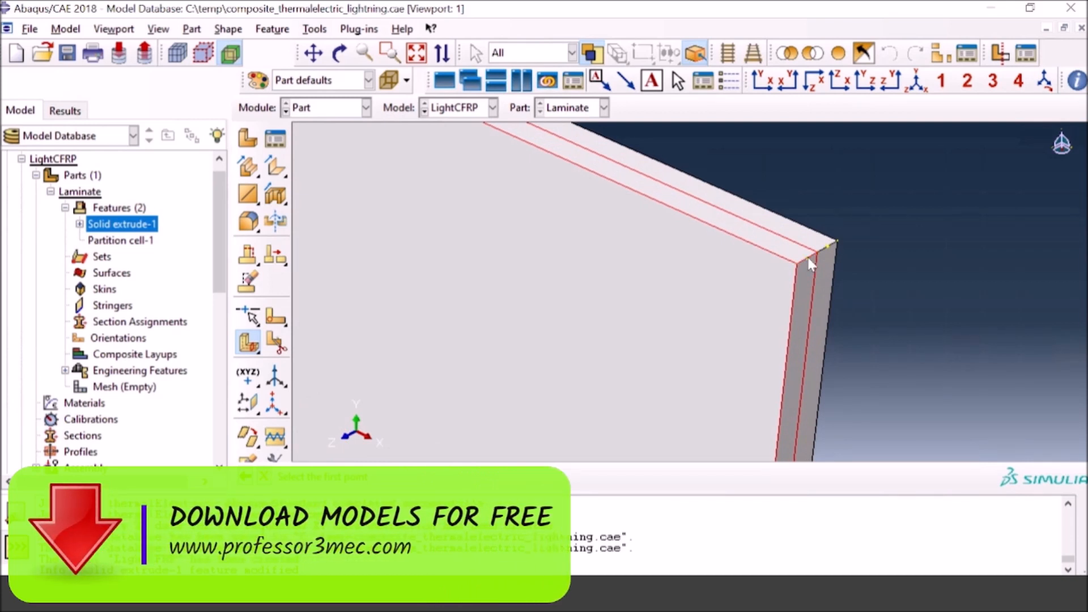
pyautogui.click(807, 259)
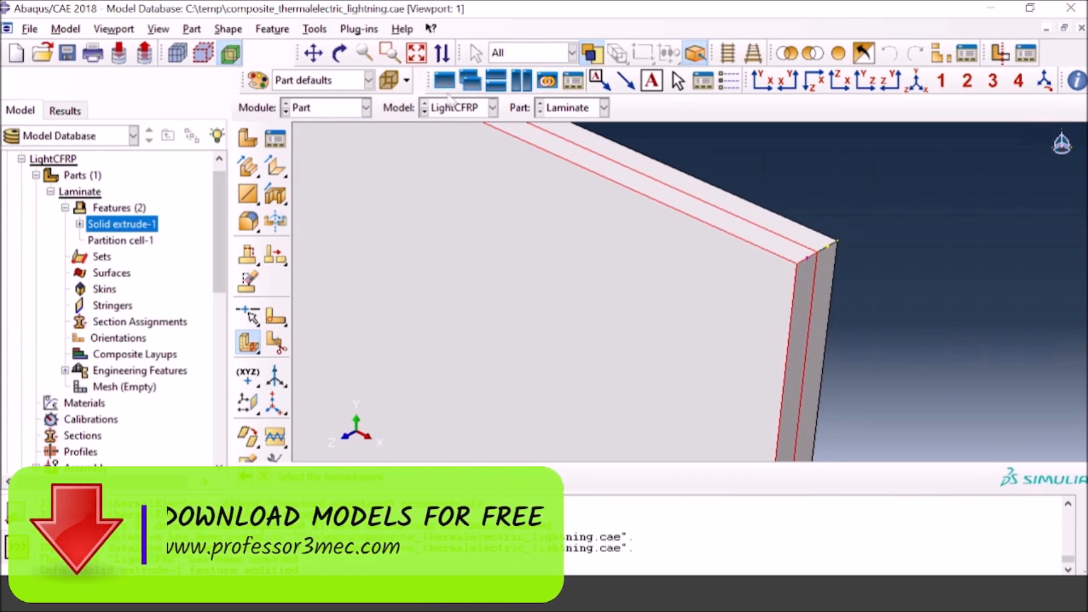
pyautogui.click(416, 54)
pyautogui.scroll(5, 569, 147)
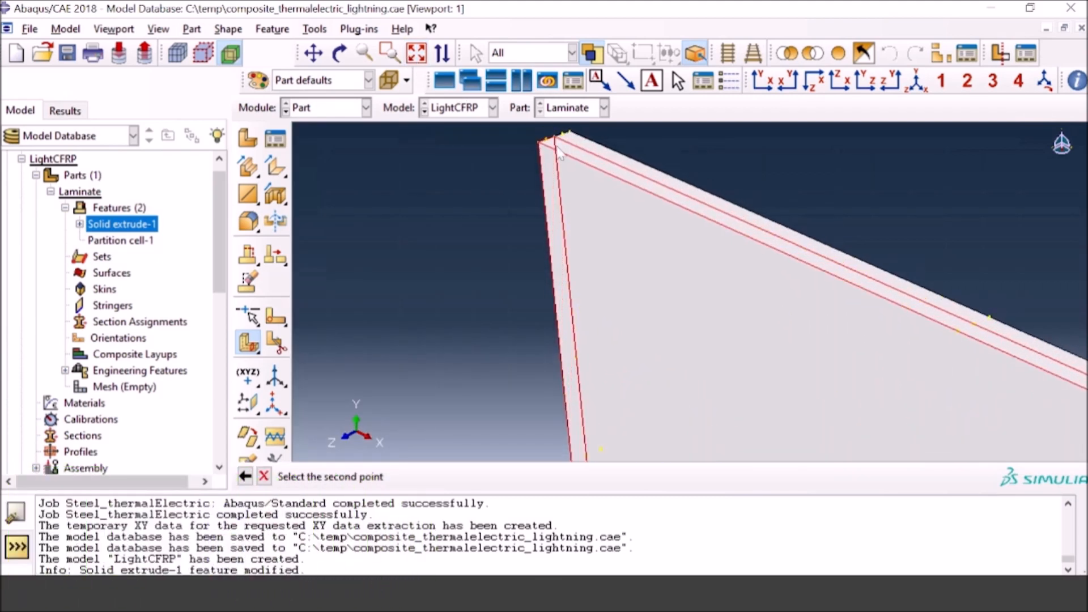
pyautogui.scroll(1, 548, 147)
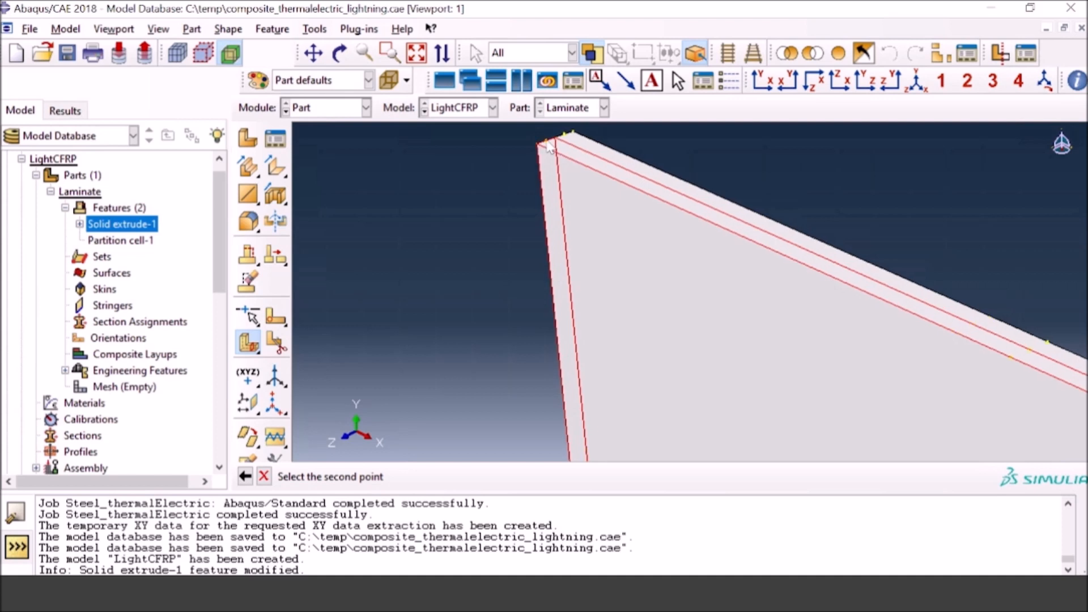
pyautogui.scroll(1, 547, 150)
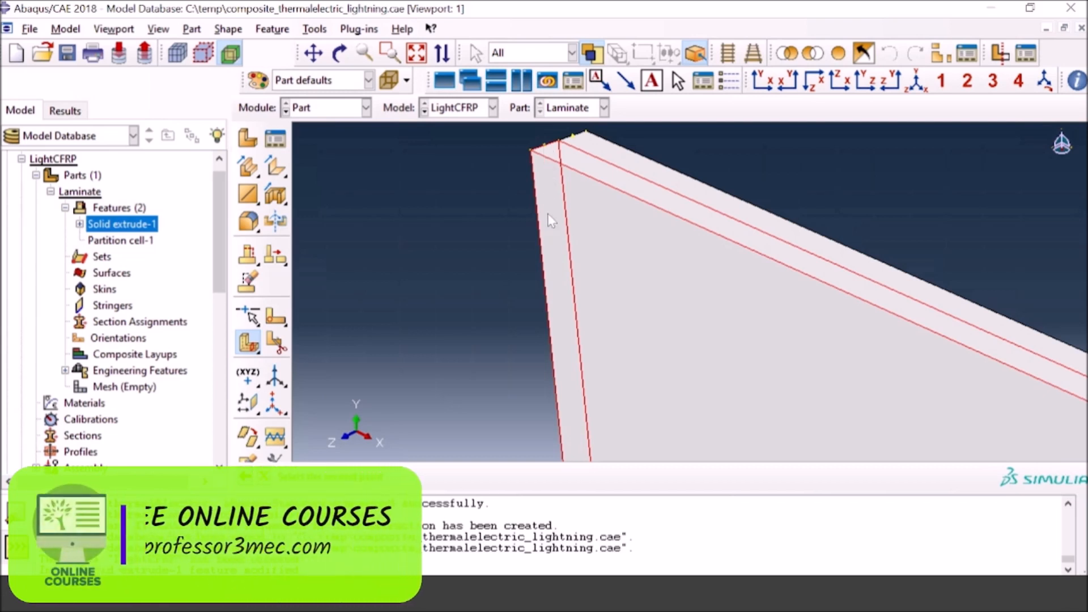
pyautogui.click(545, 148)
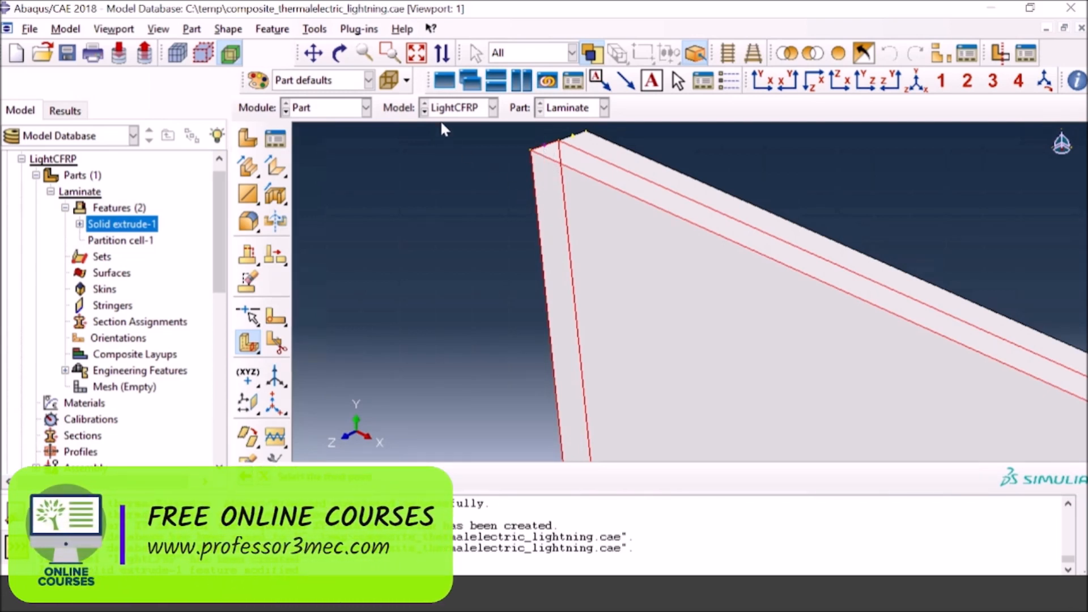
pyautogui.click(417, 53)
pyautogui.scroll(4, 813, 467)
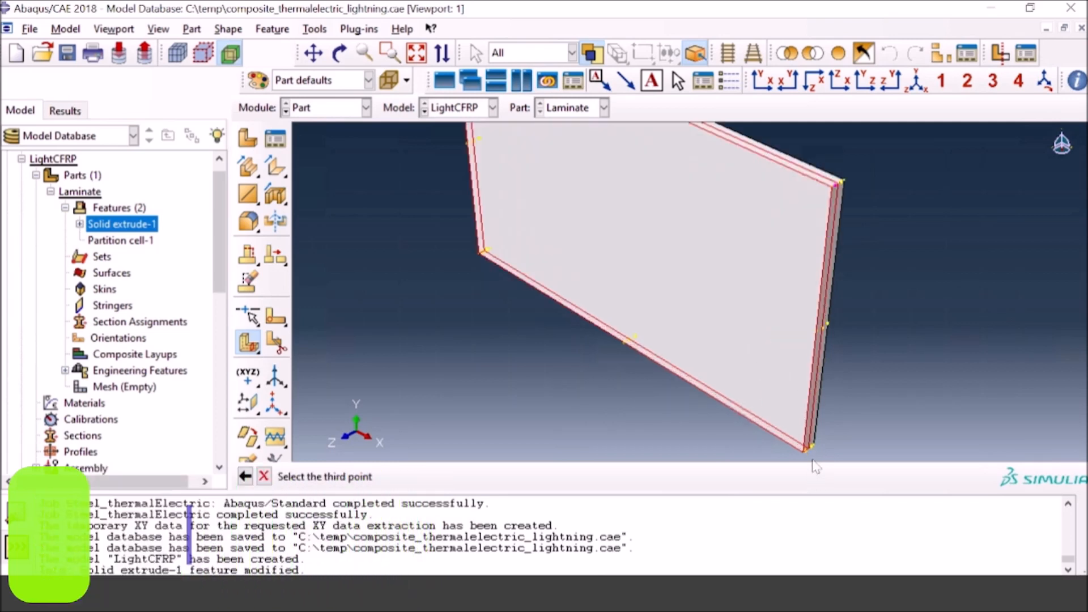
pyautogui.scroll(3, 814, 465)
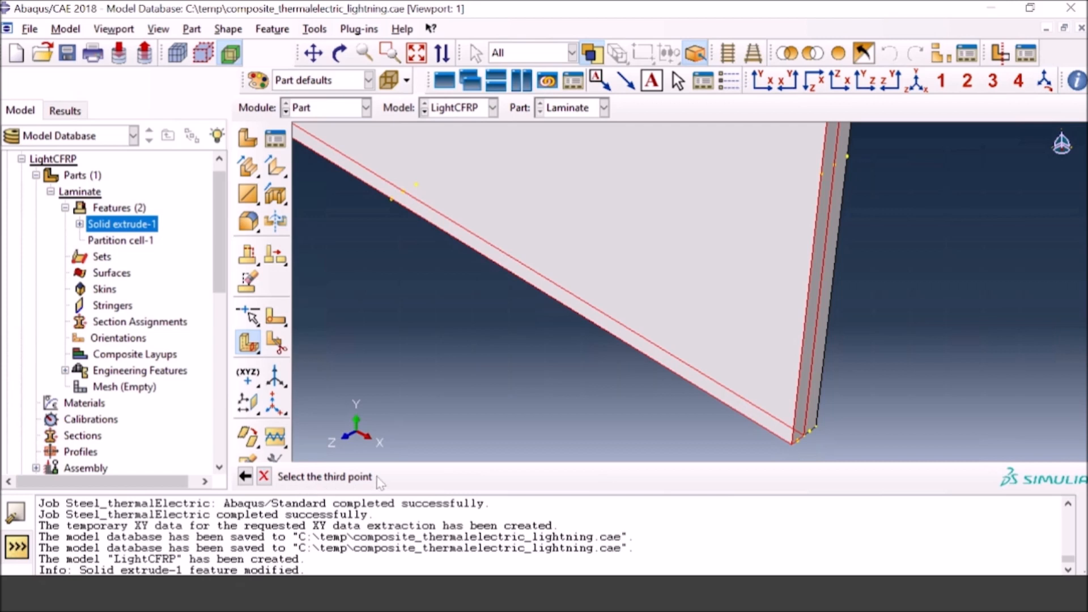
pyautogui.scroll(2, 789, 446)
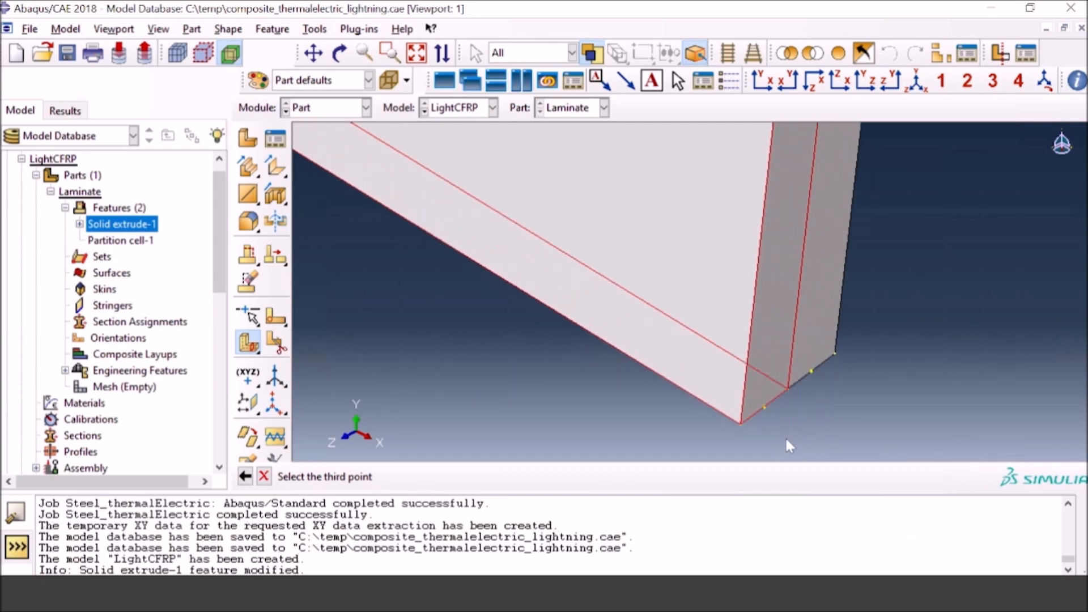
pyautogui.click(763, 407)
pyautogui.click(487, 476)
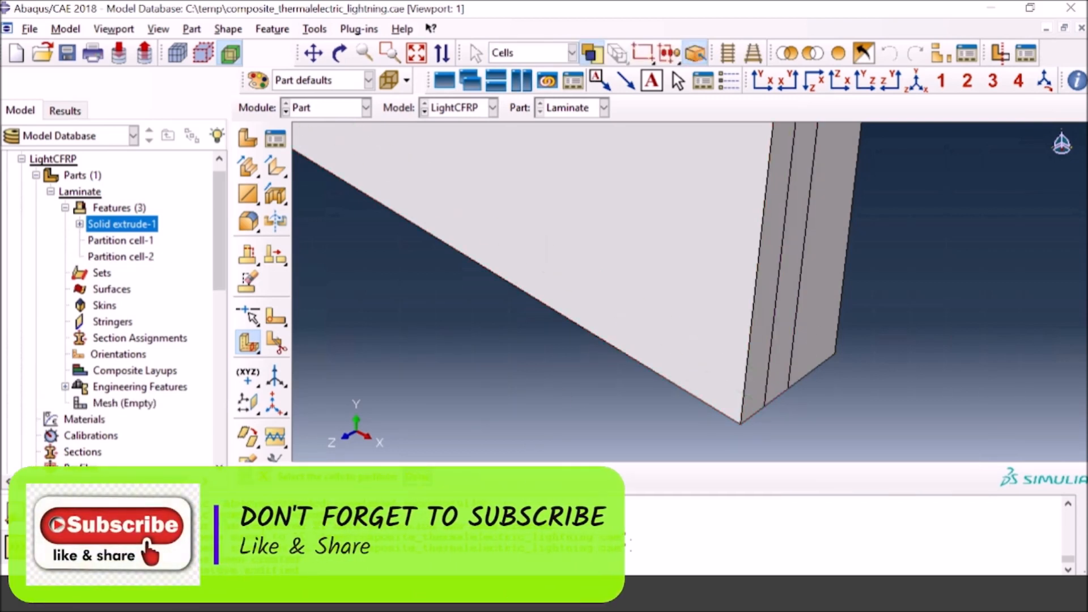
# Step: Partition the laminate's back half at mid-thickness using a 3-point cutting plane through the midpoints of three of its corner thickness edges
pyautogui.click(820, 332)
pyautogui.middleClick(821, 332)
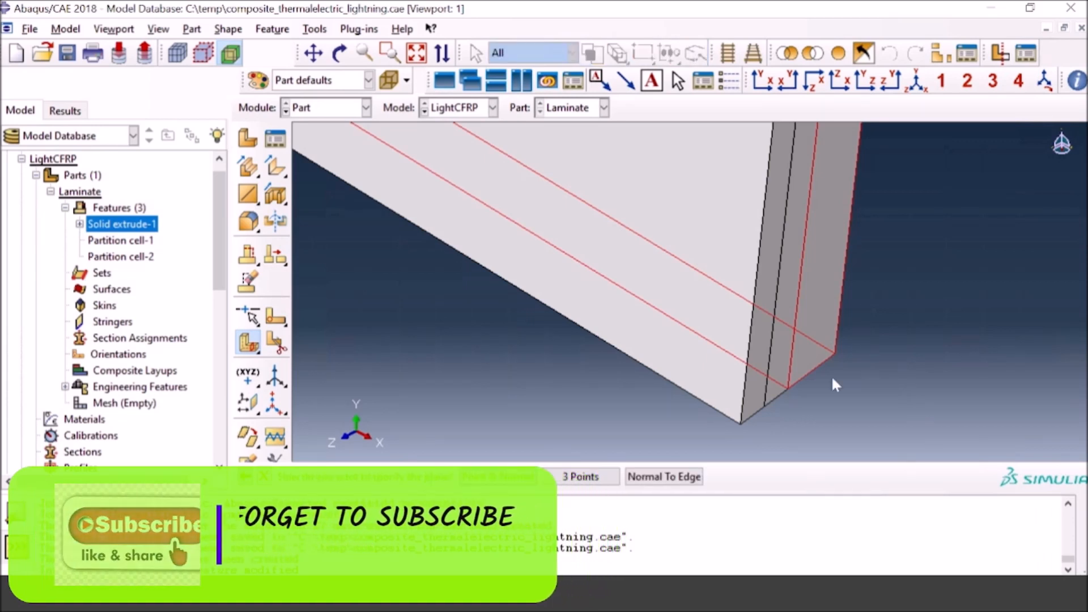
pyautogui.press('Return')
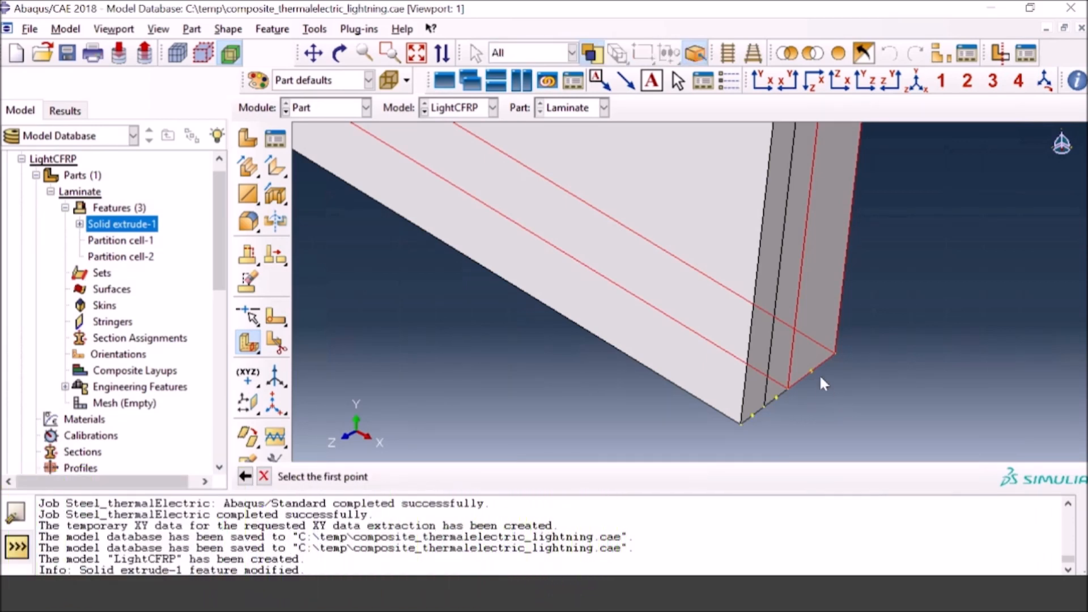
pyautogui.click(811, 371)
pyautogui.click(417, 53)
pyautogui.scroll(5, 833, 256)
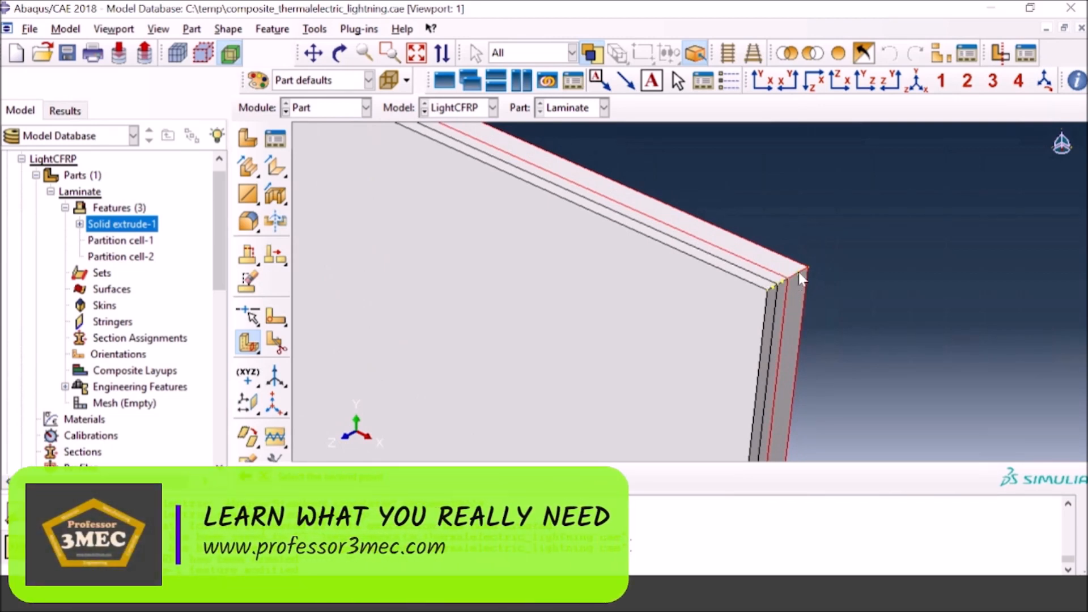
pyautogui.click(797, 272)
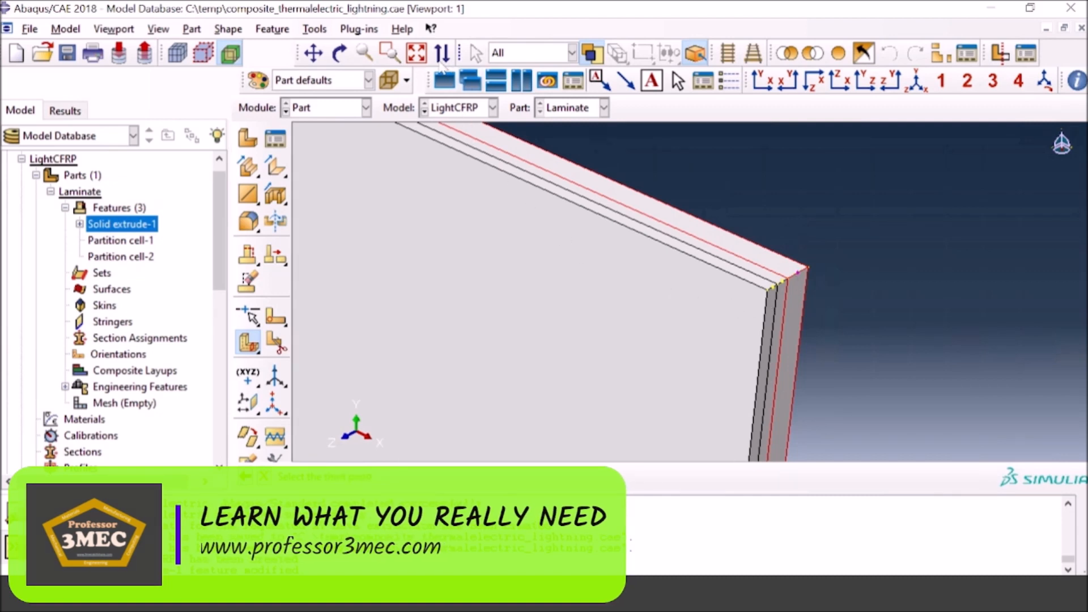
pyautogui.click(416, 55)
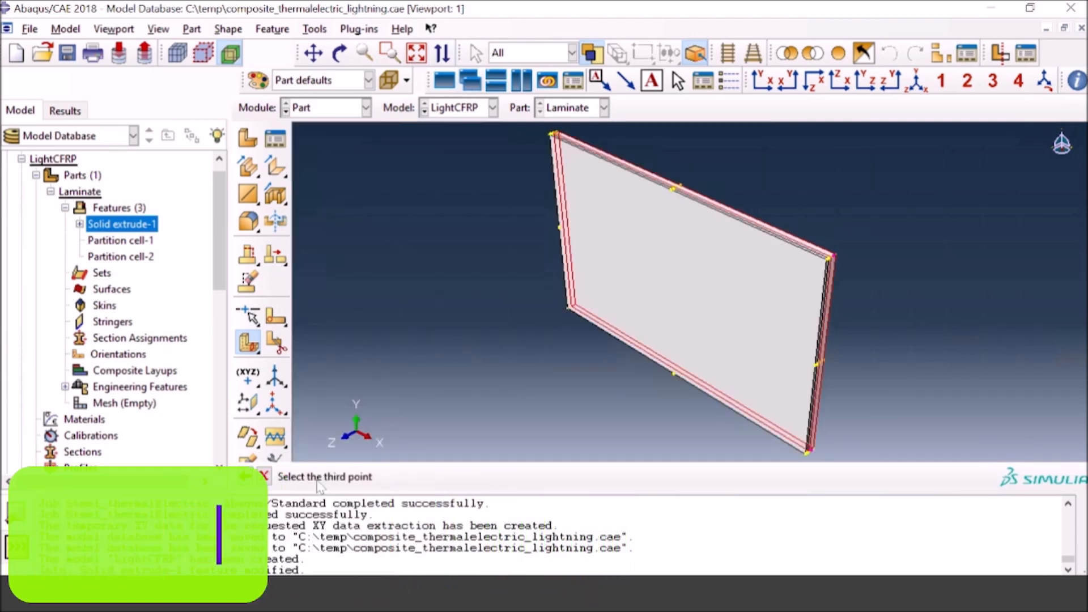
pyautogui.scroll(1, 564, 131)
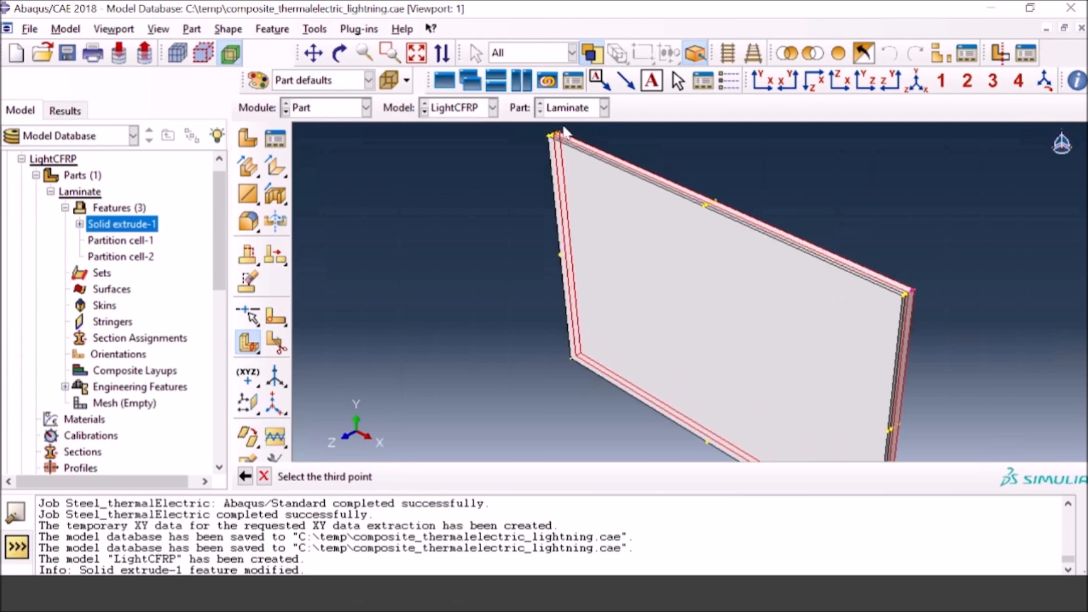
pyautogui.scroll(4, 564, 132)
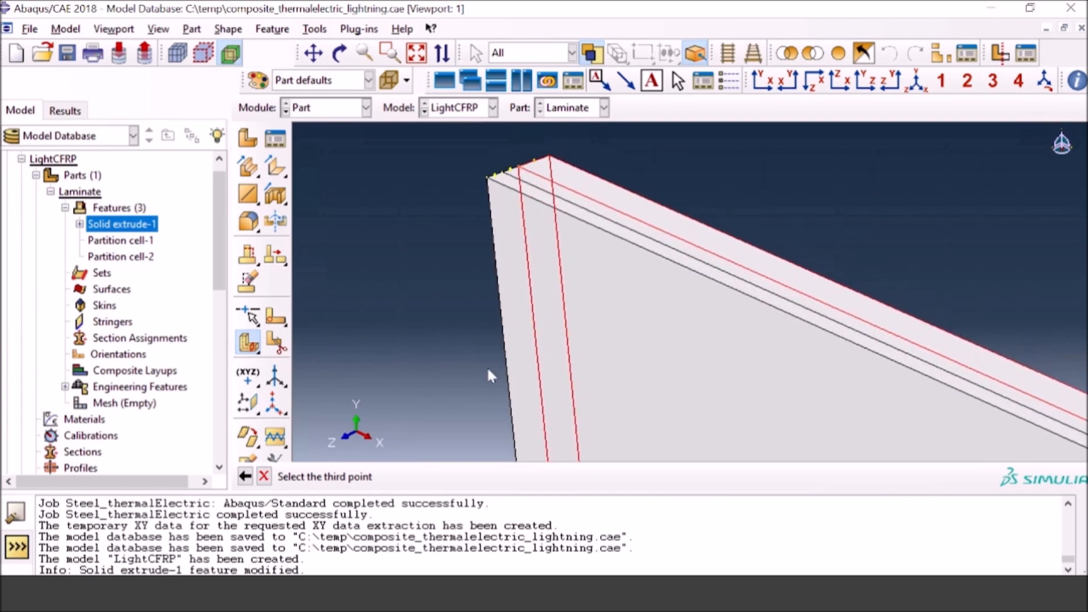
pyautogui.click(533, 162)
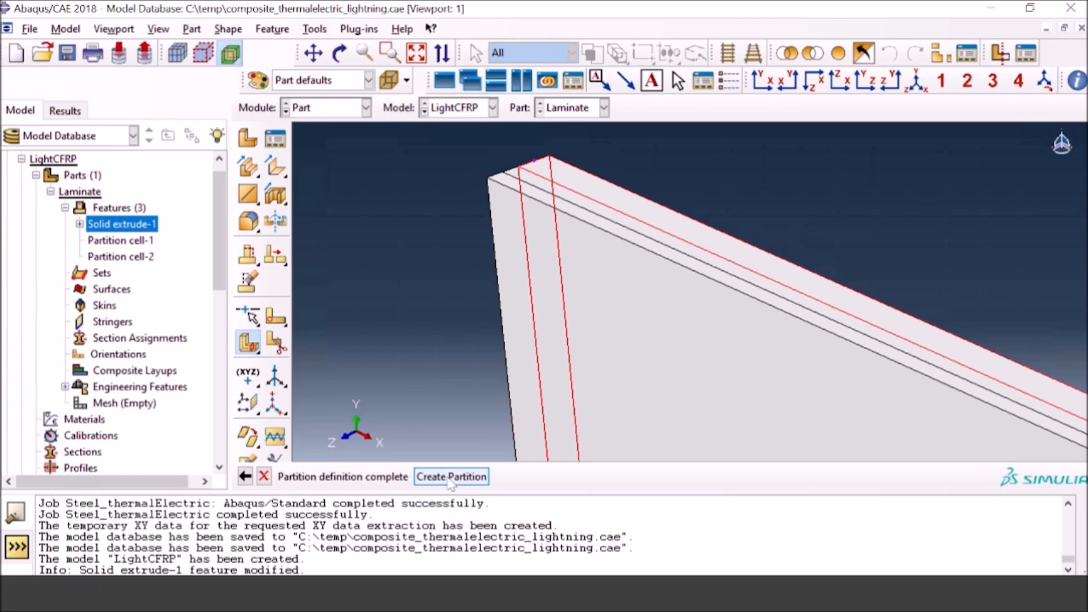
pyautogui.click(451, 476)
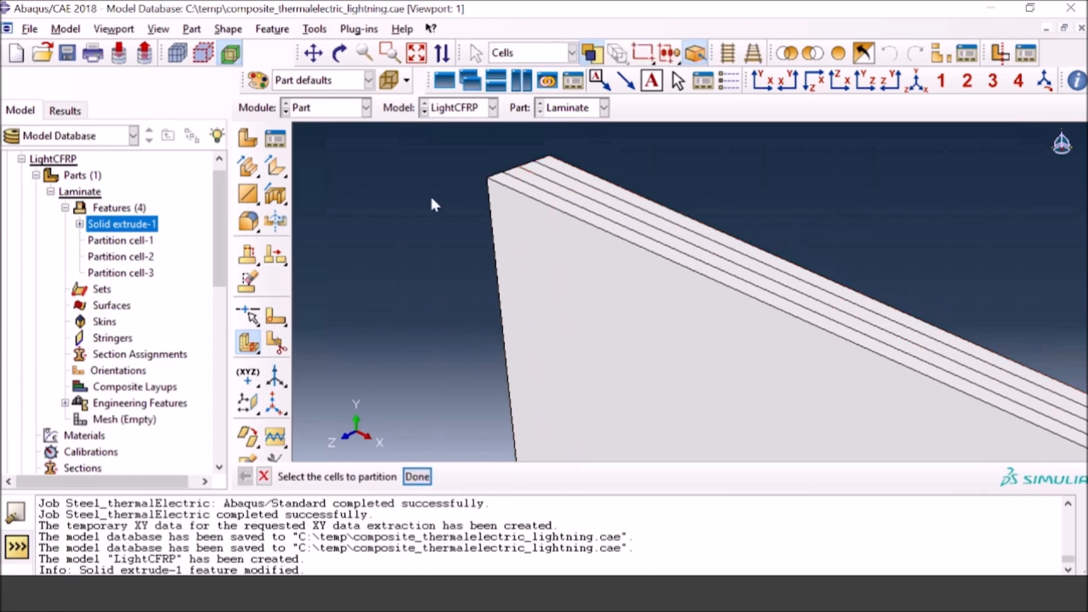
pyautogui.click(417, 52)
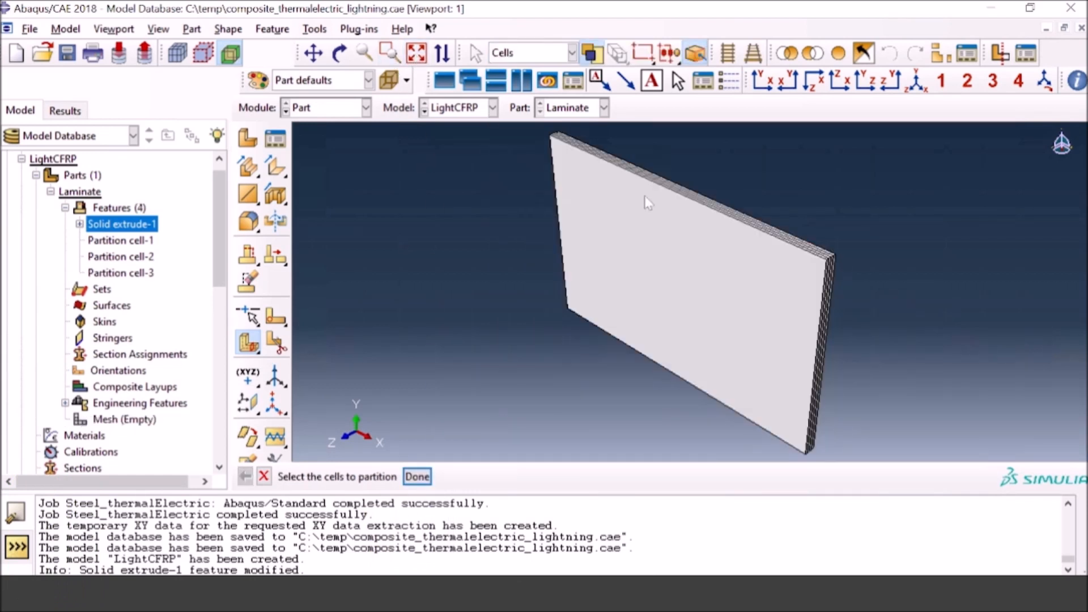
pyautogui.scroll(6, 859, 272)
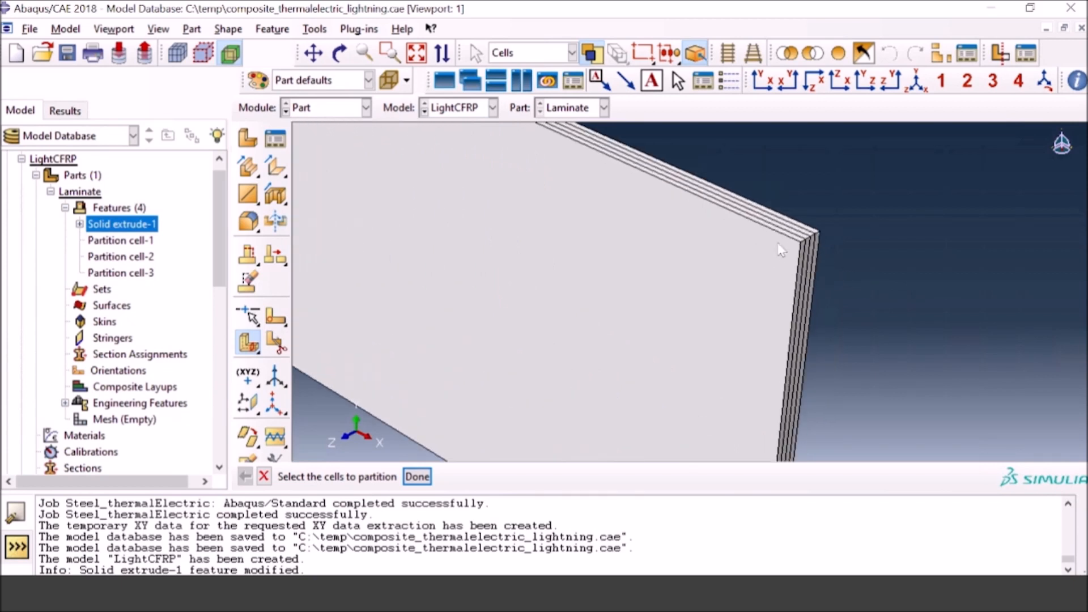
pyautogui.click(803, 240)
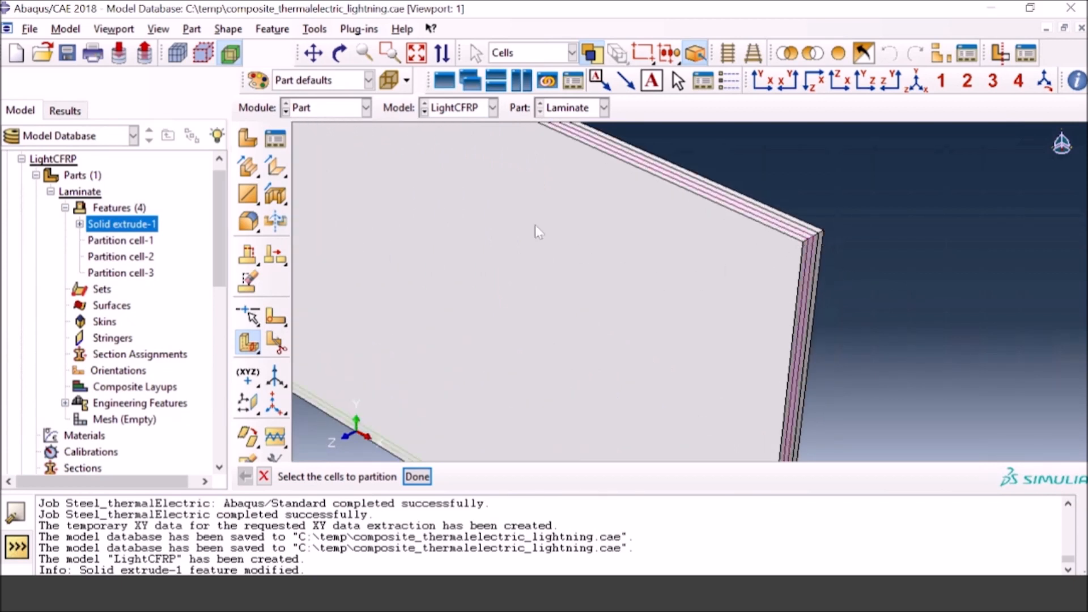
pyautogui.scroll(-6, 786, 287)
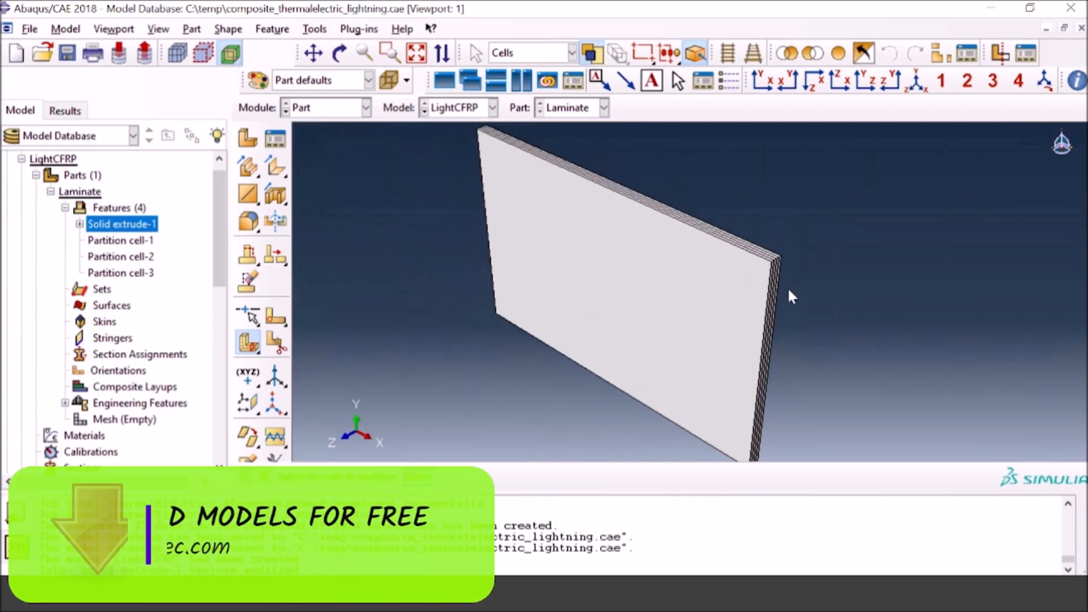
pyautogui.click(477, 150)
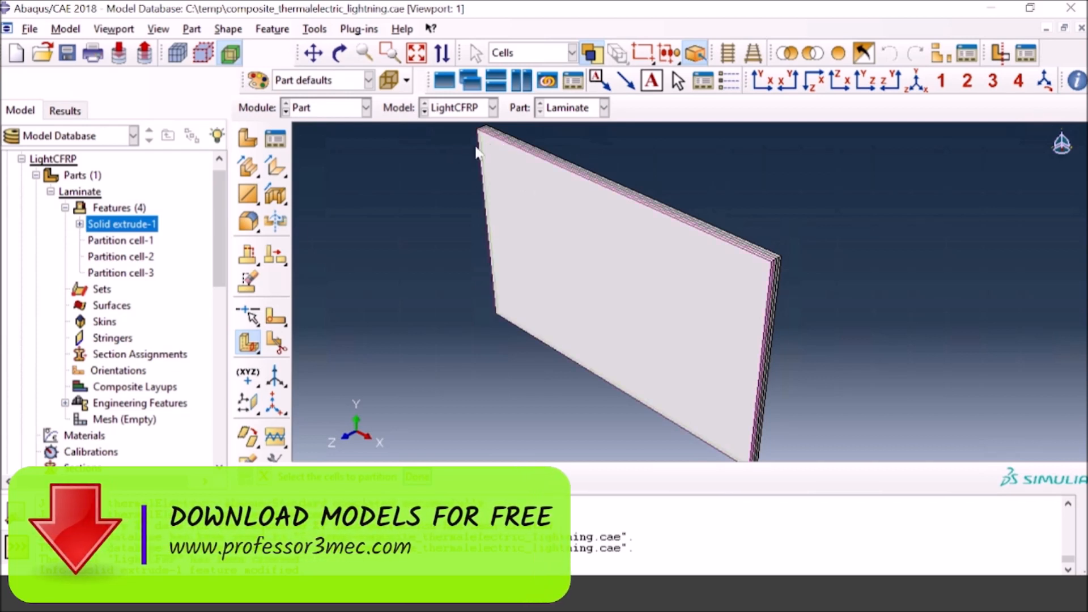
# Step: Switch to the Property module and start creating a new material from the Material Manager
pyautogui.click(350, 110)
pyautogui.click(350, 111)
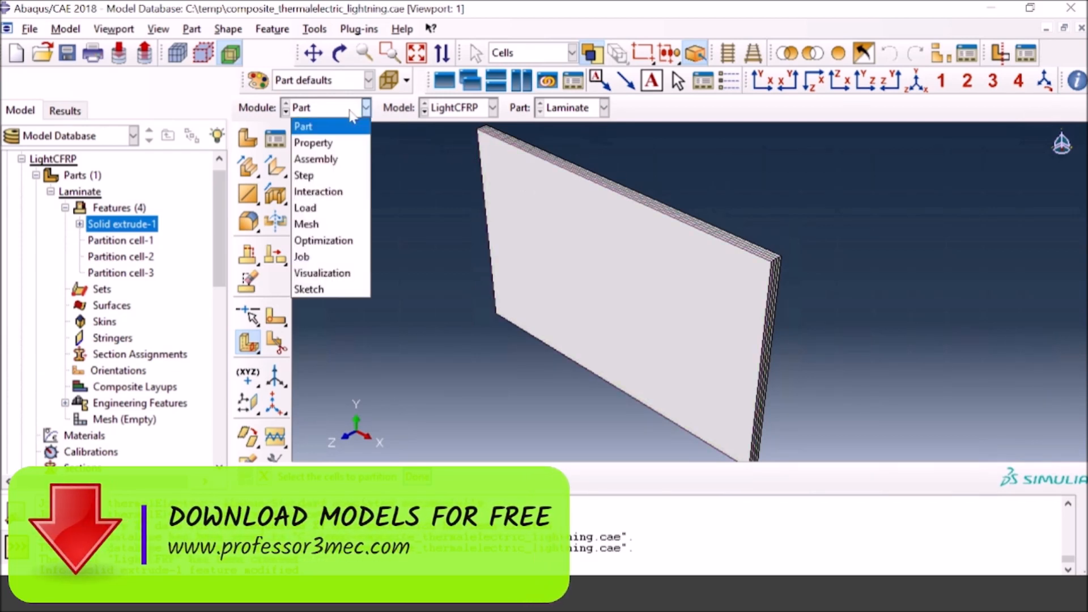
pyautogui.click(339, 143)
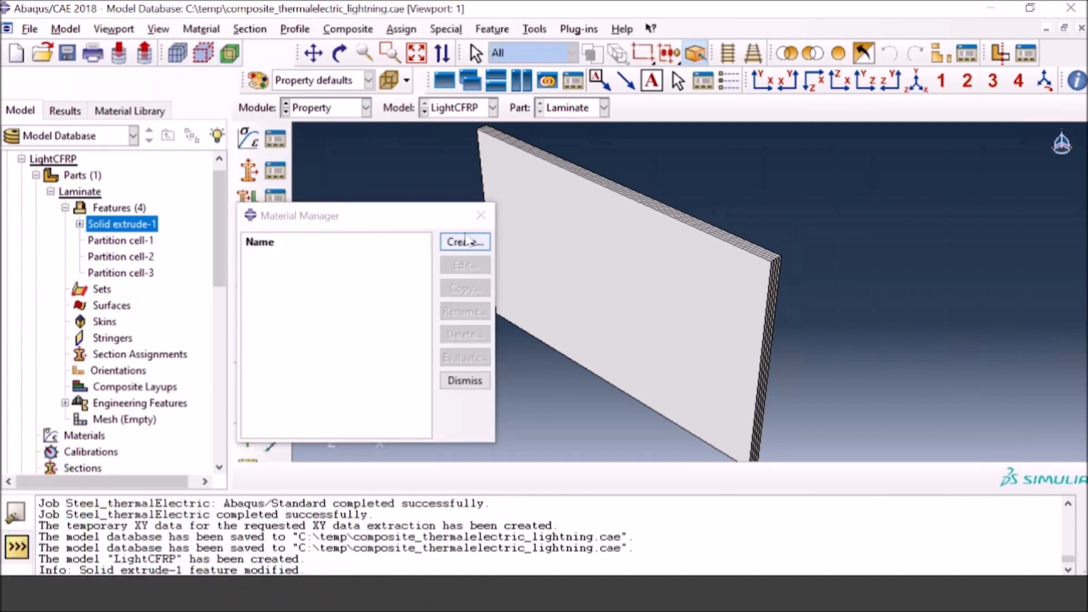
pyautogui.click(481, 215)
pyautogui.click(280, 145)
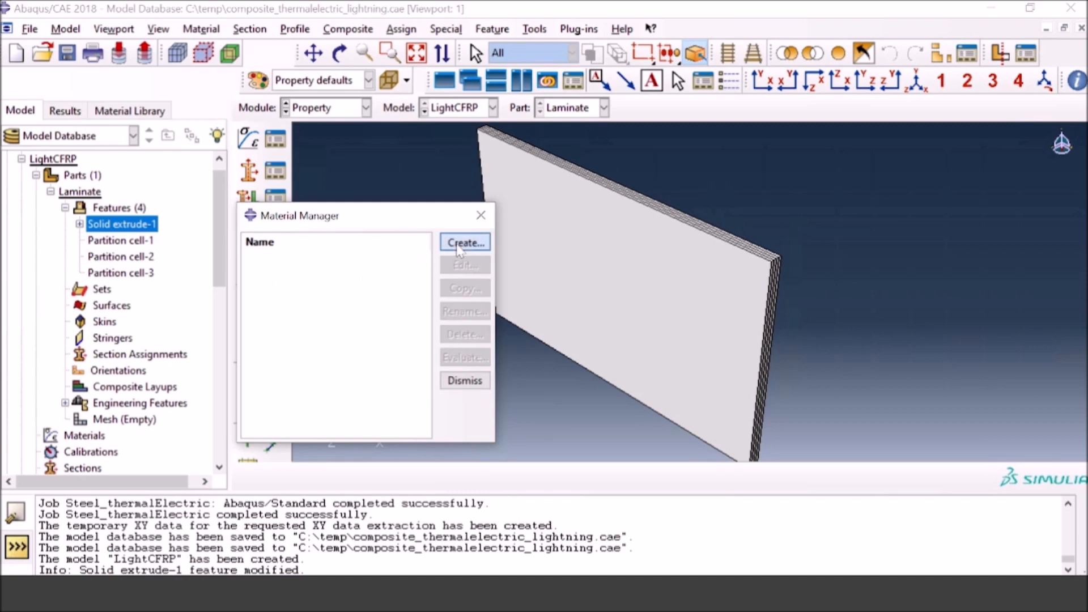
pyautogui.click(464, 242)
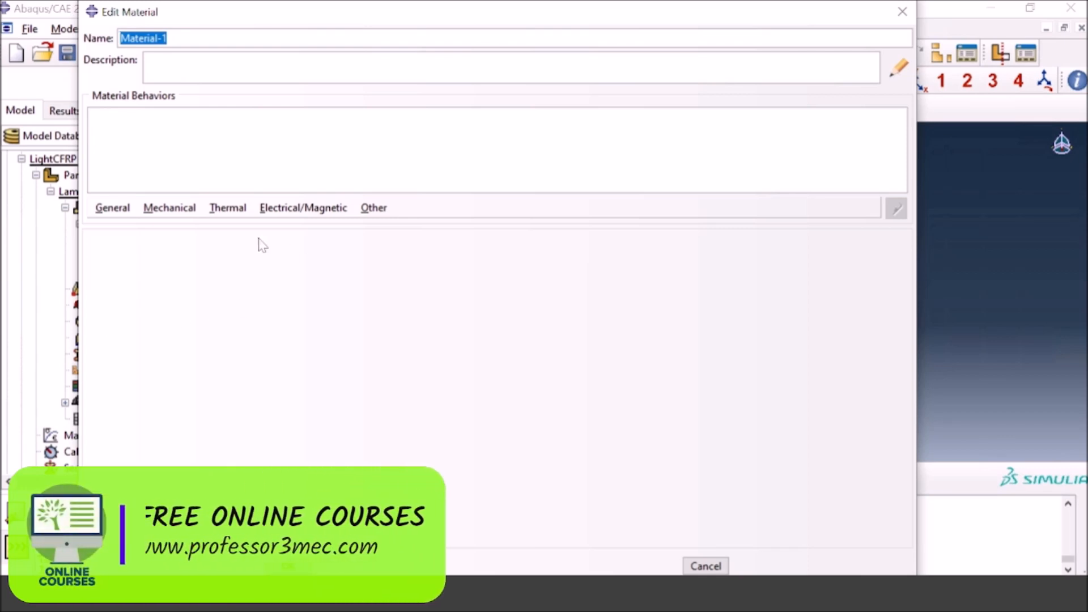
# Step: Add temperature-dependent density to the material and paste its table, including 1520 at 298, 573 and 673, and 1100 at 773, 873 and 1273
pyautogui.click(121, 213)
pyautogui.click(124, 226)
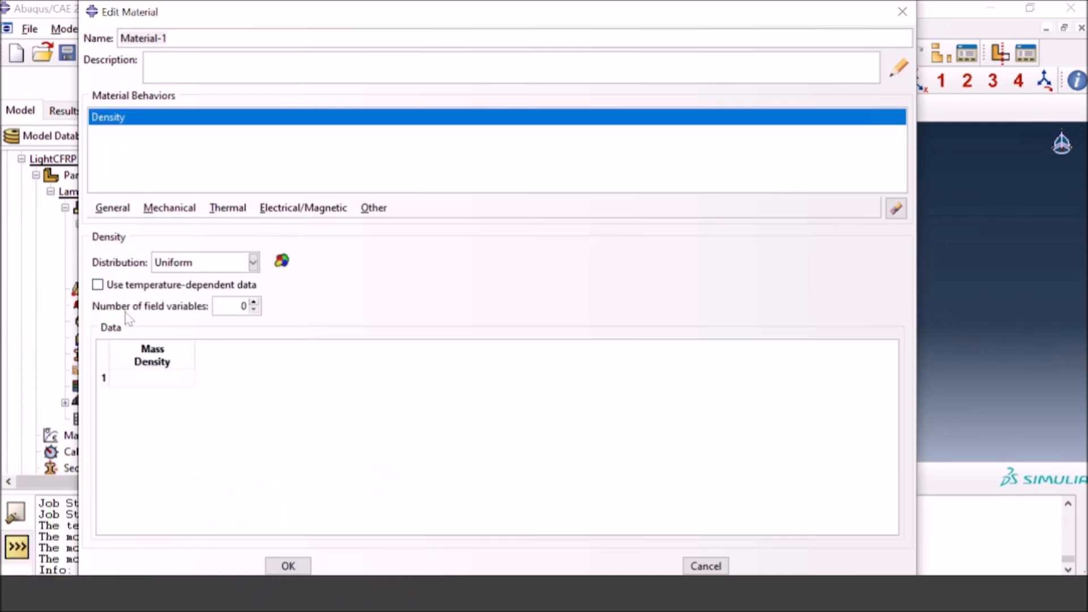
pyautogui.click(98, 285)
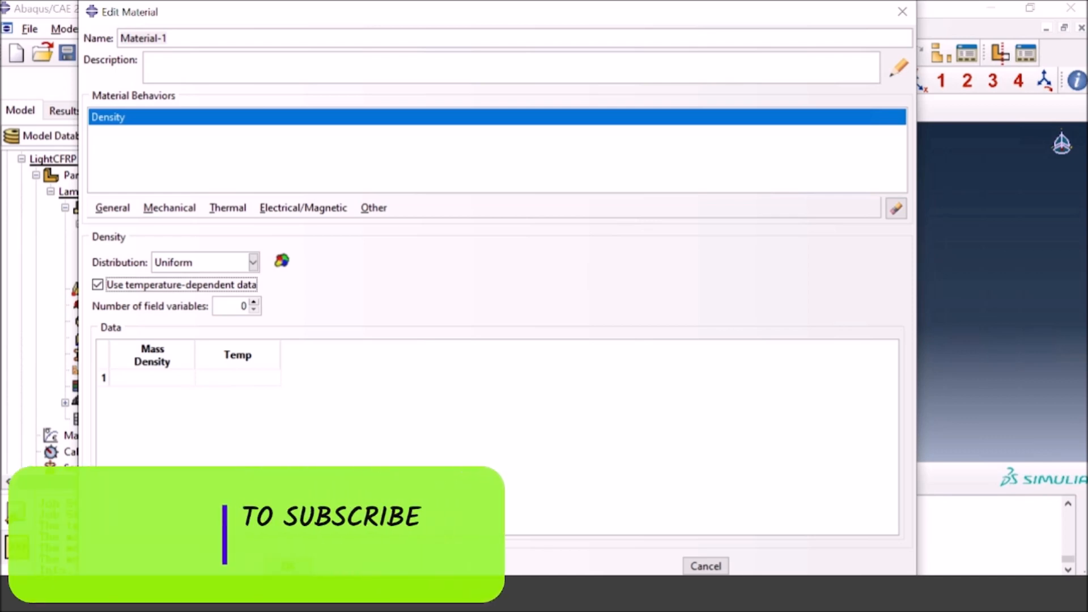
pyautogui.click(169, 379)
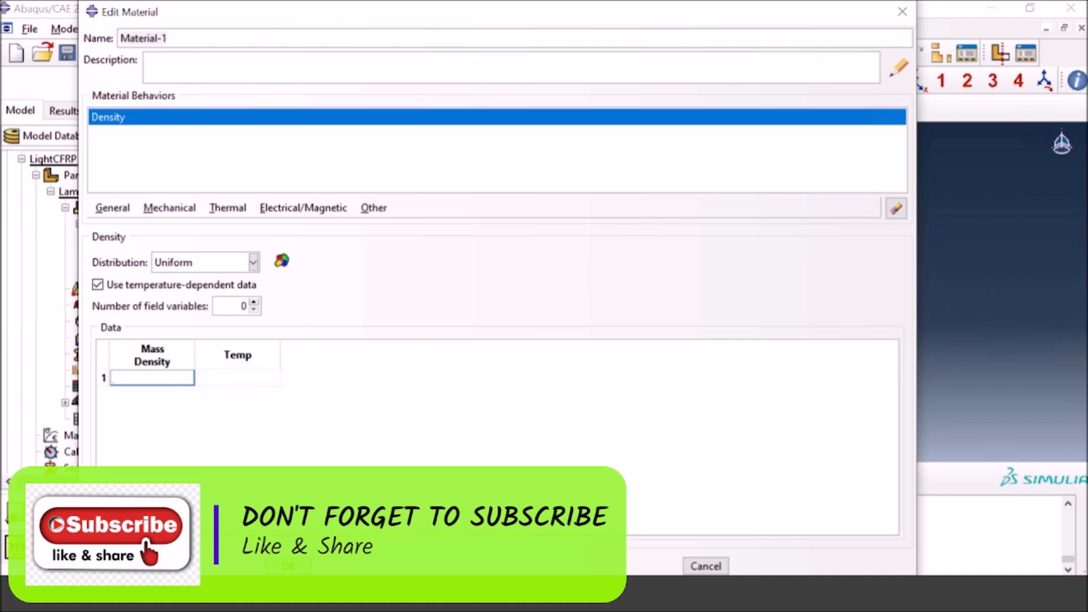
pyautogui.hotkey('ctrl', 'v')
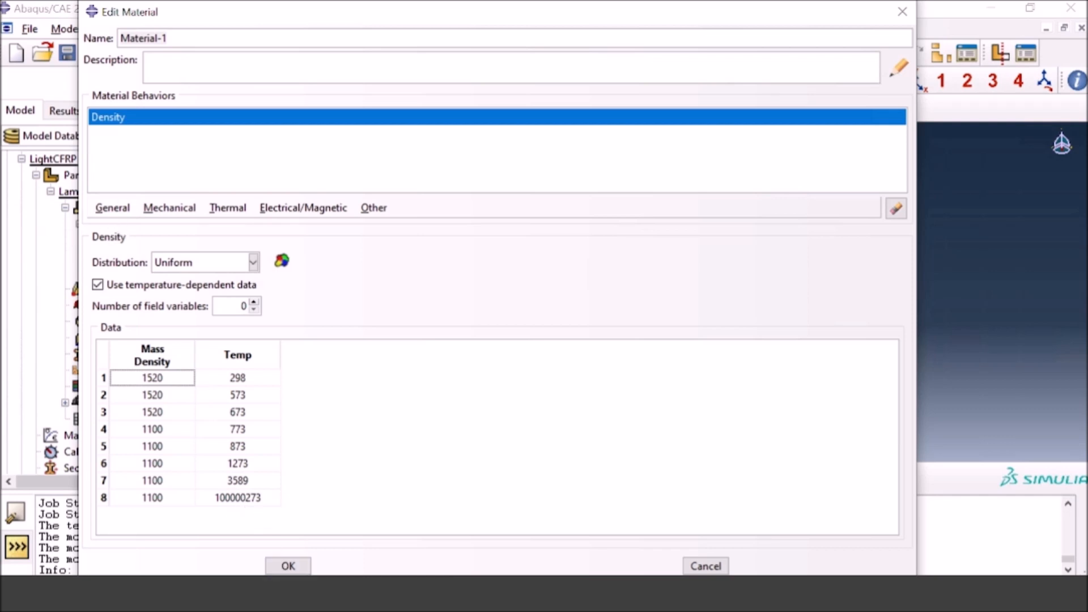
# Step: Add temperature-dependent orthotropic thermal conductivity and paste its k11, k22, k33 table, starting with 11.8, 0.609, 0.609 at 298
pyautogui.click(229, 208)
pyautogui.click(245, 229)
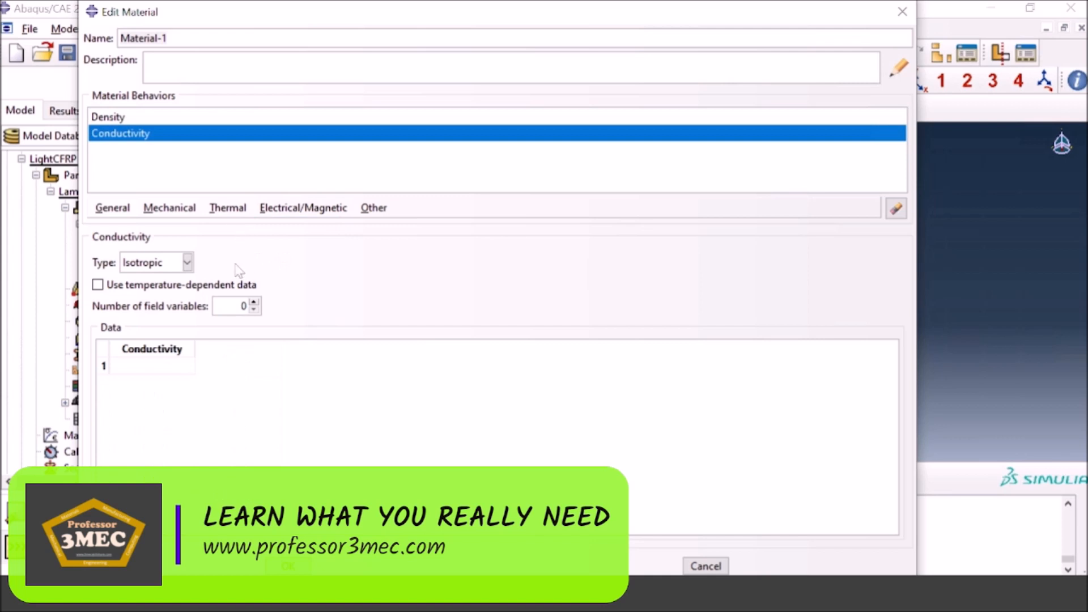
pyautogui.click(114, 285)
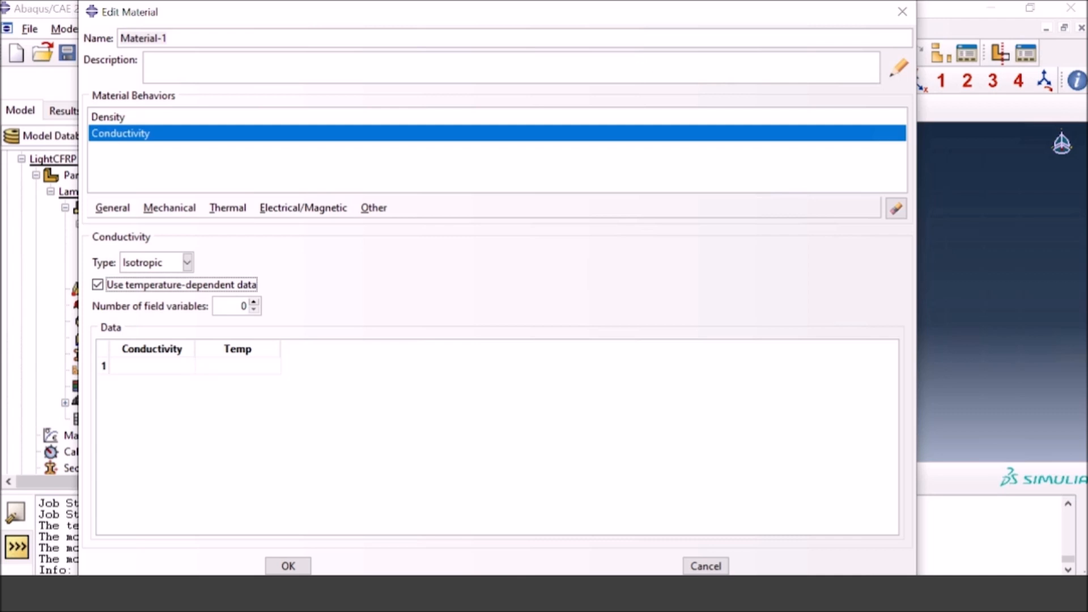
pyautogui.click(188, 263)
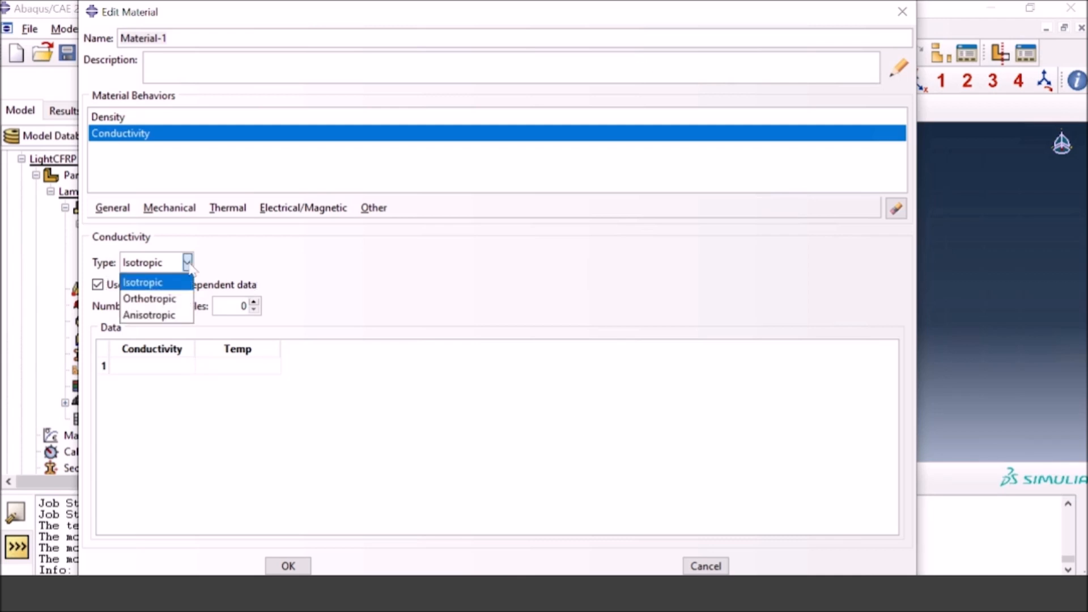
pyautogui.click(164, 315)
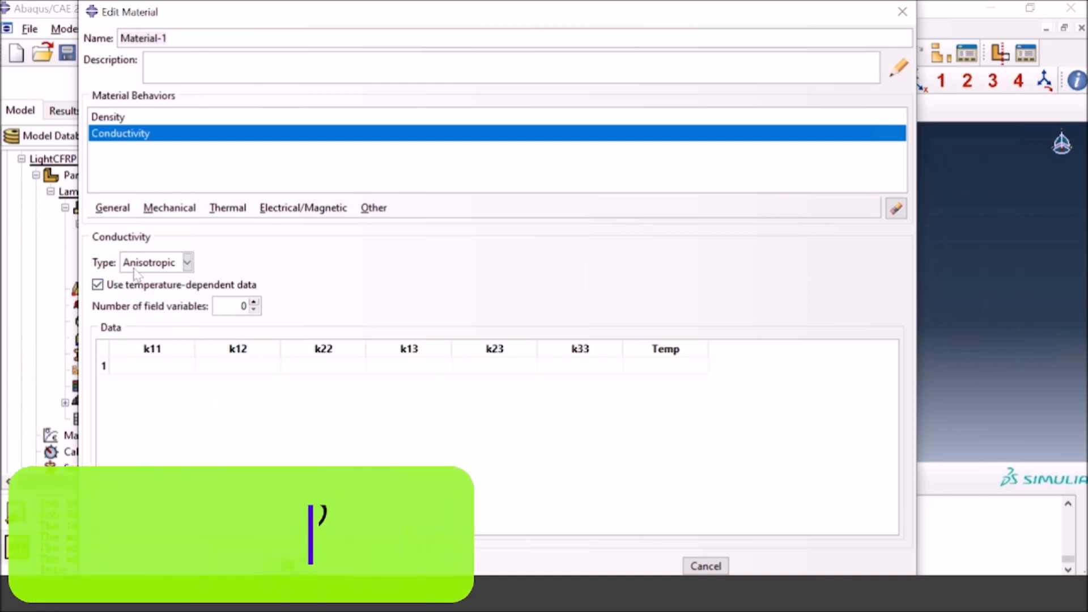
pyautogui.click(150, 262)
pyautogui.click(138, 300)
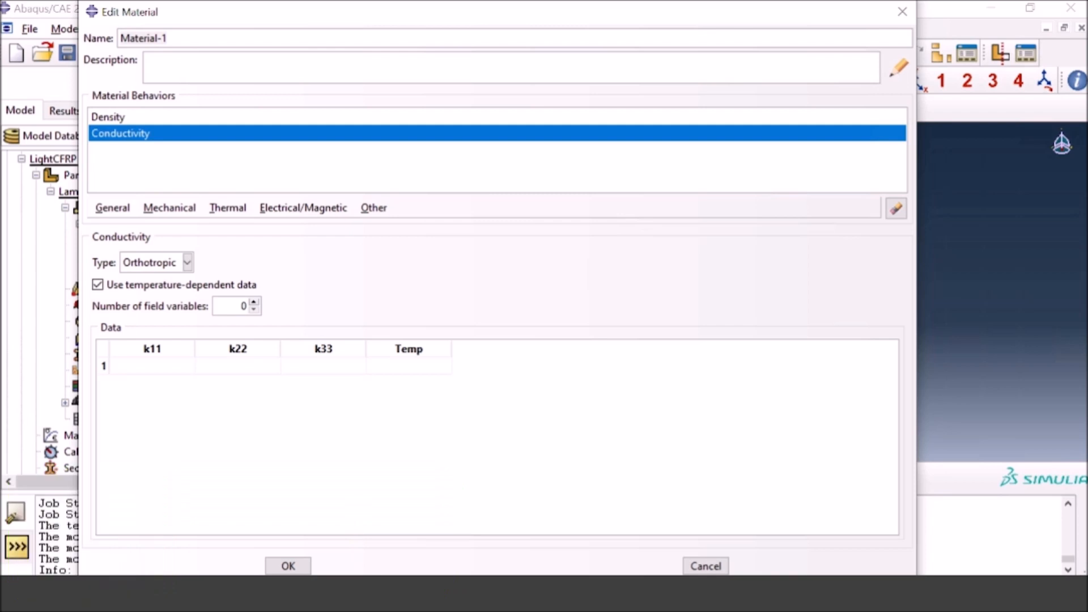
pyautogui.click(155, 367)
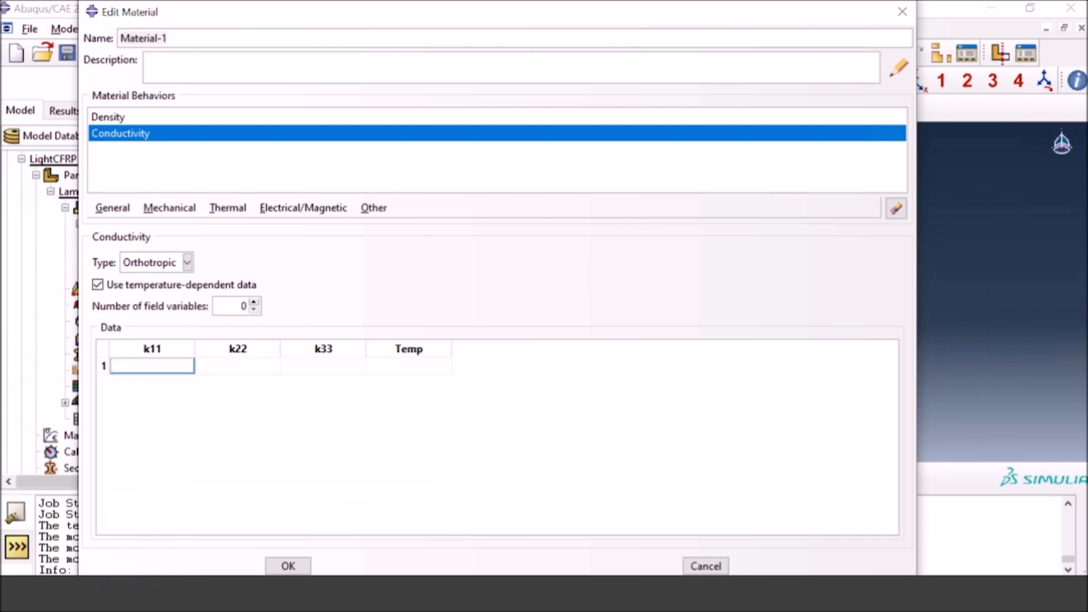
pyautogui.hotkey('ctrl', 'v')
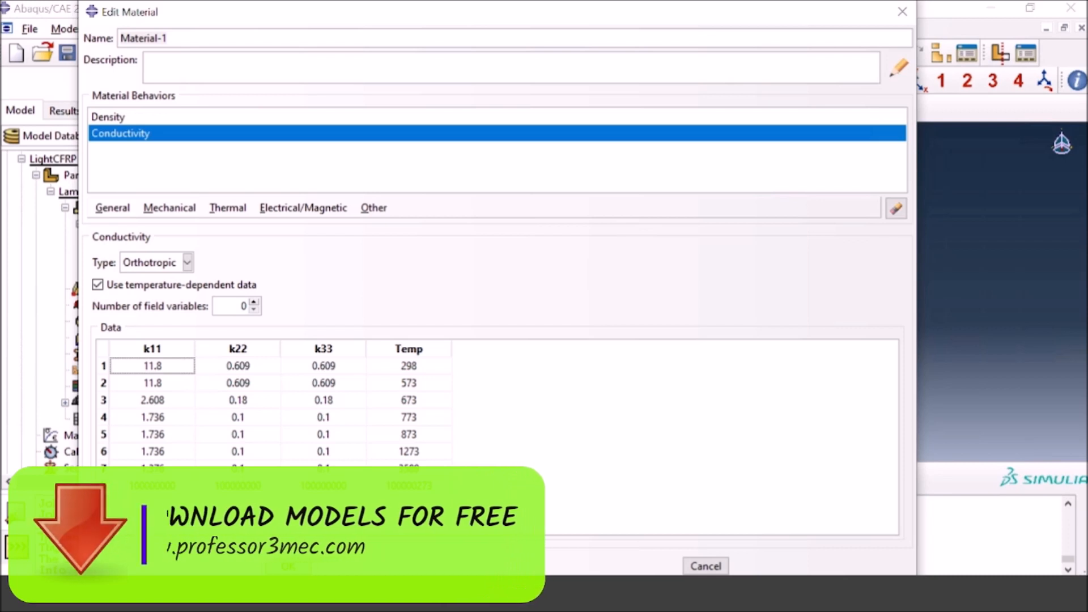
# Step: Add temperature-dependent orthotropic electrical conductivity and paste its table, starting with 29300, 77.8, 0.00079 at 298 and ending with 100000000 at 100000273
pyautogui.click(303, 208)
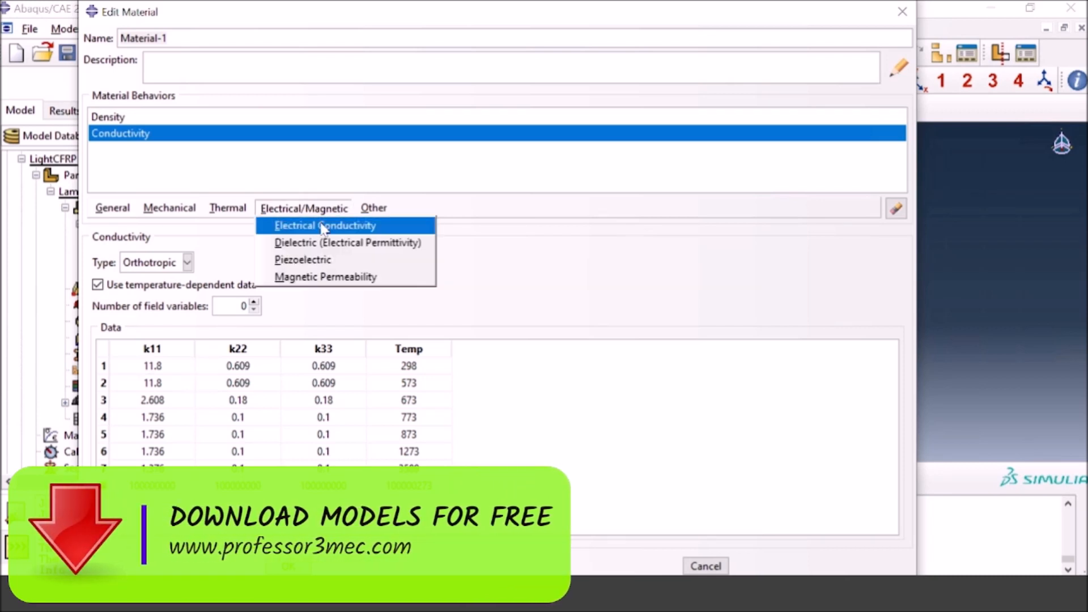
pyautogui.click(331, 227)
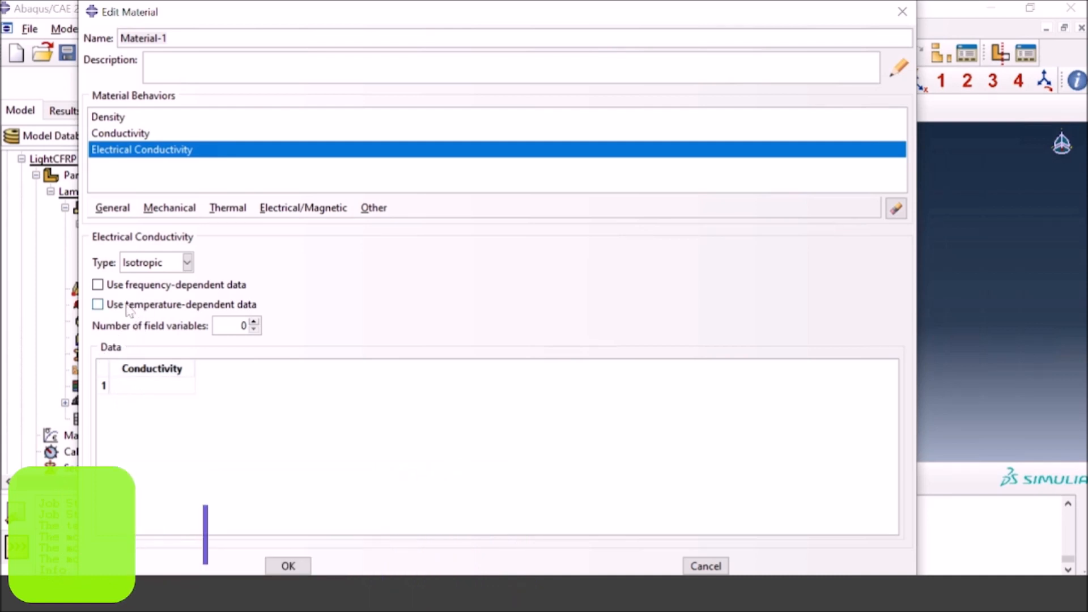
pyautogui.click(96, 305)
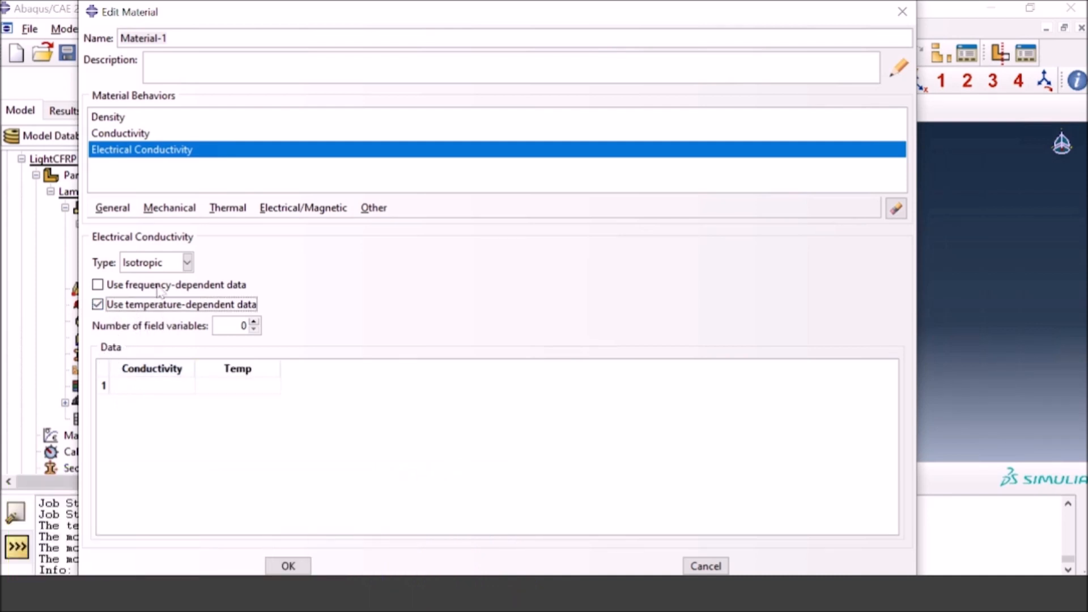
pyautogui.click(158, 267)
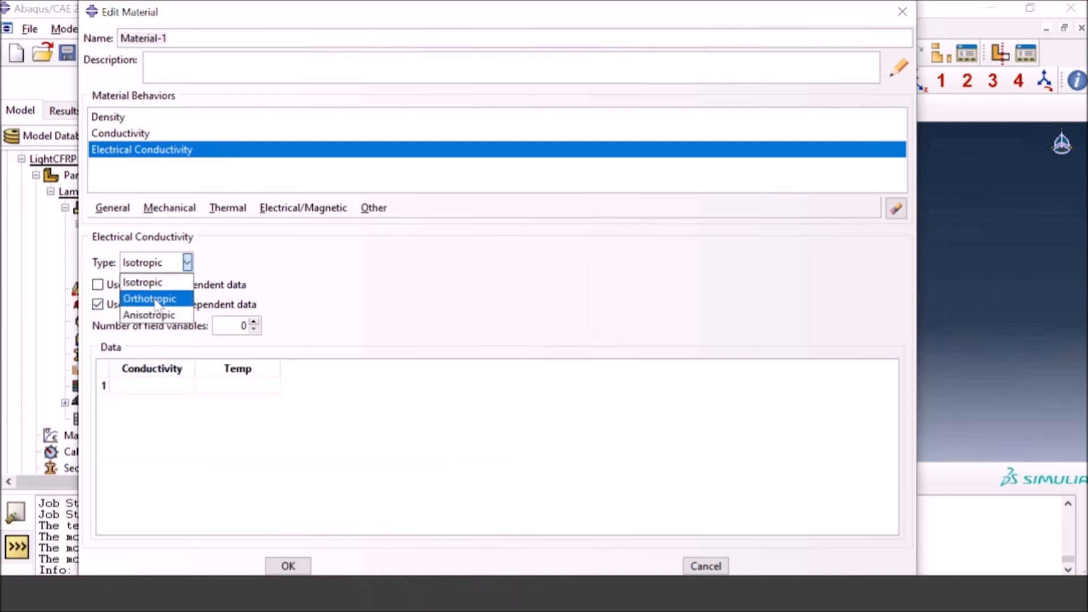
pyautogui.click(156, 299)
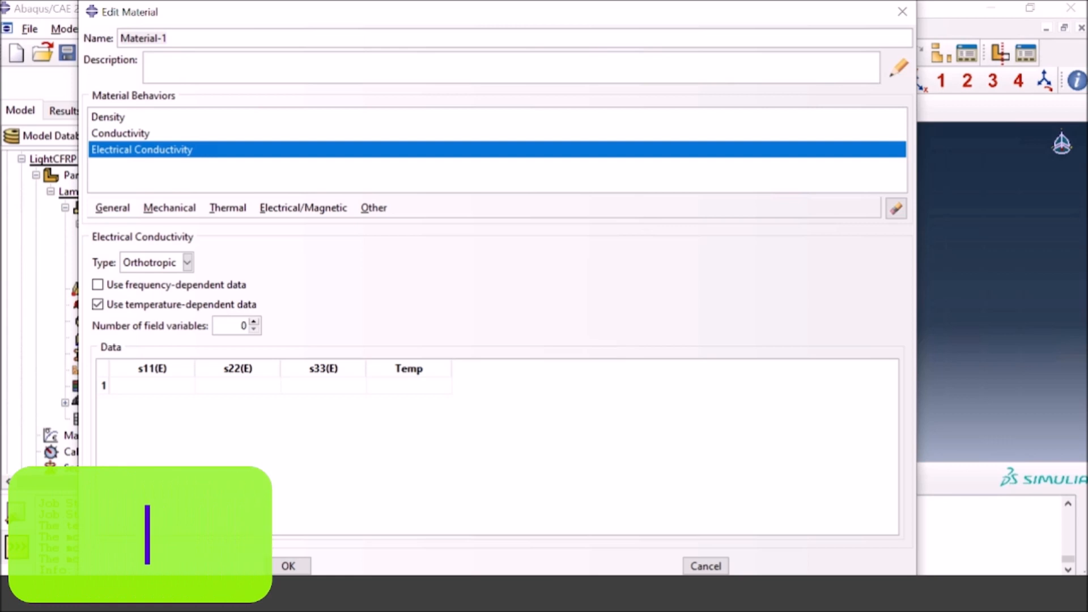
pyautogui.click(112, 386)
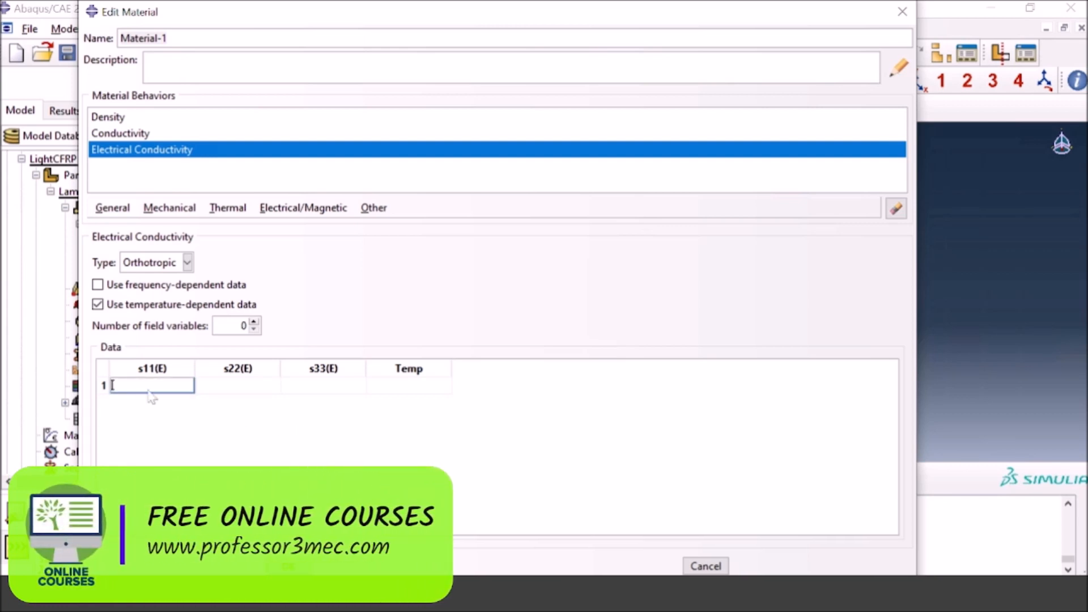
pyautogui.hotkey('ctrl', 'v')
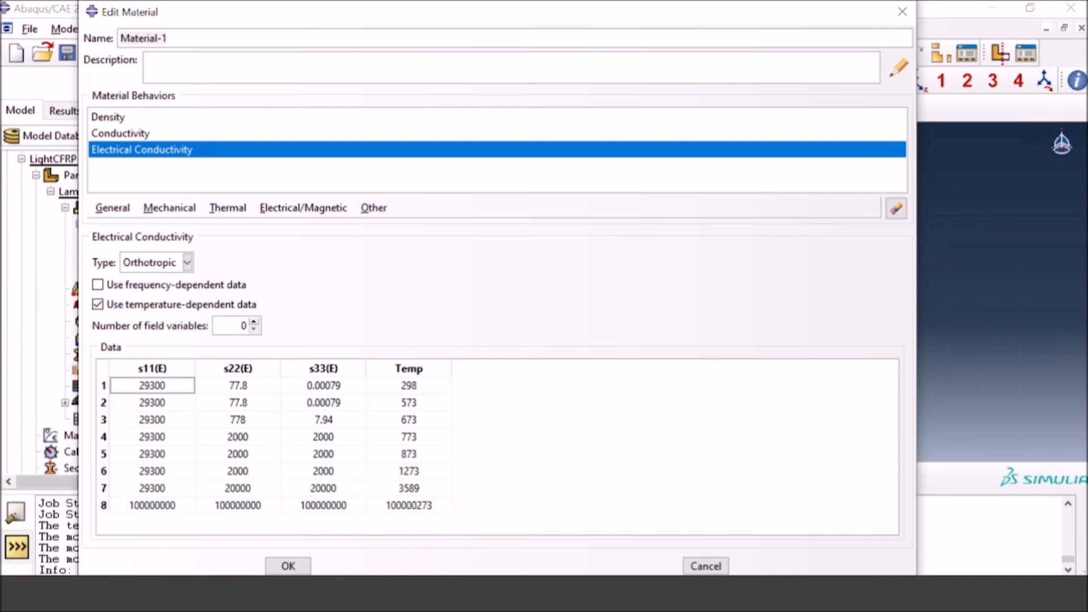
# Step: Add temperature-dependent specific heat, paste its table from 1065 at 298 to 5875 at 100000273, and save the material
pyautogui.click(230, 209)
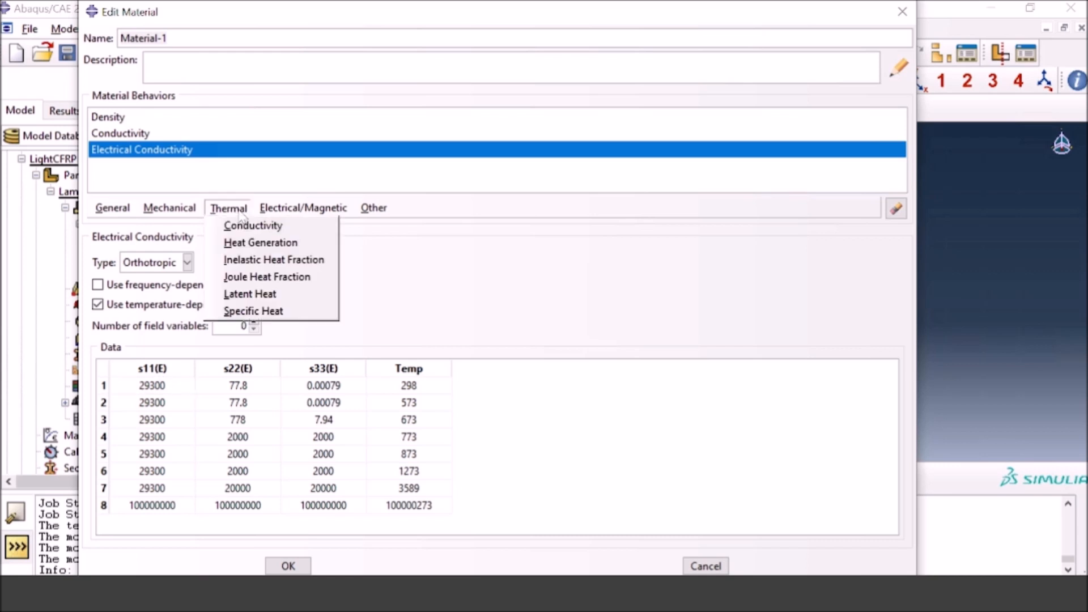
pyautogui.click(236, 312)
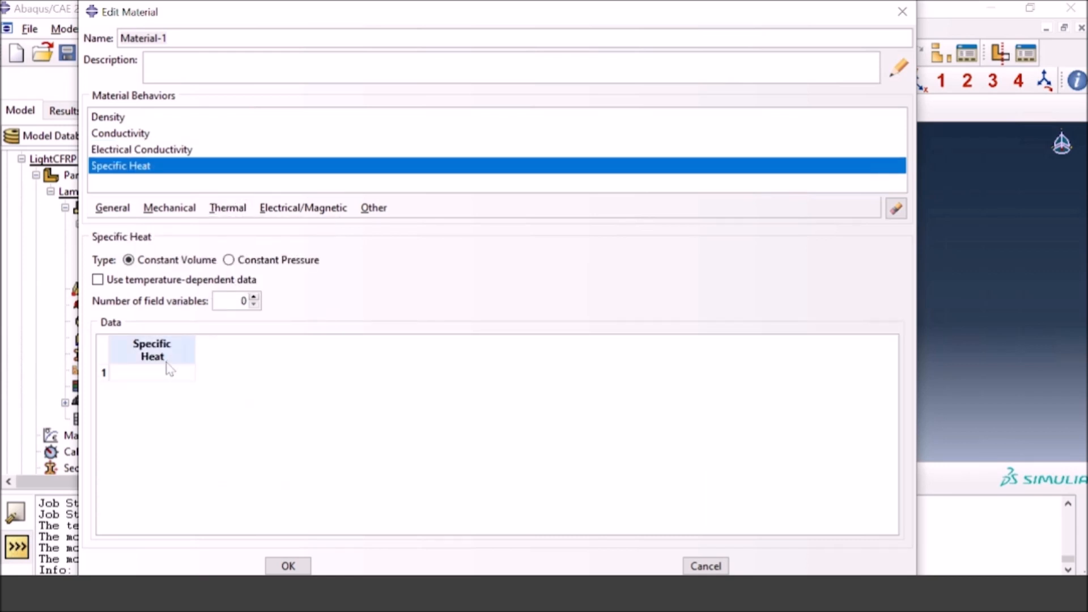
pyautogui.click(152, 281)
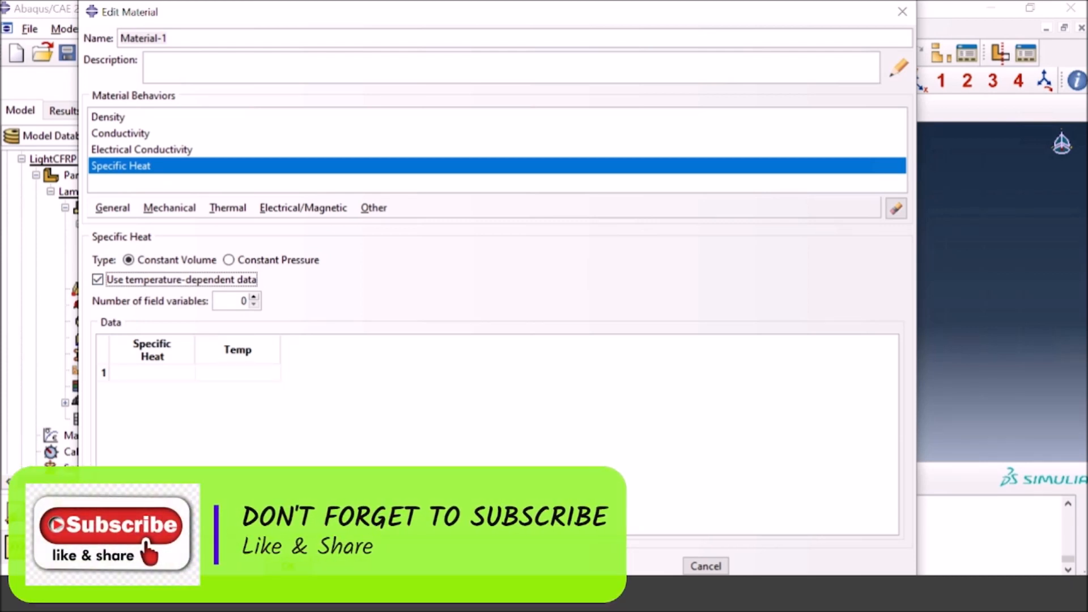
pyautogui.click(152, 374)
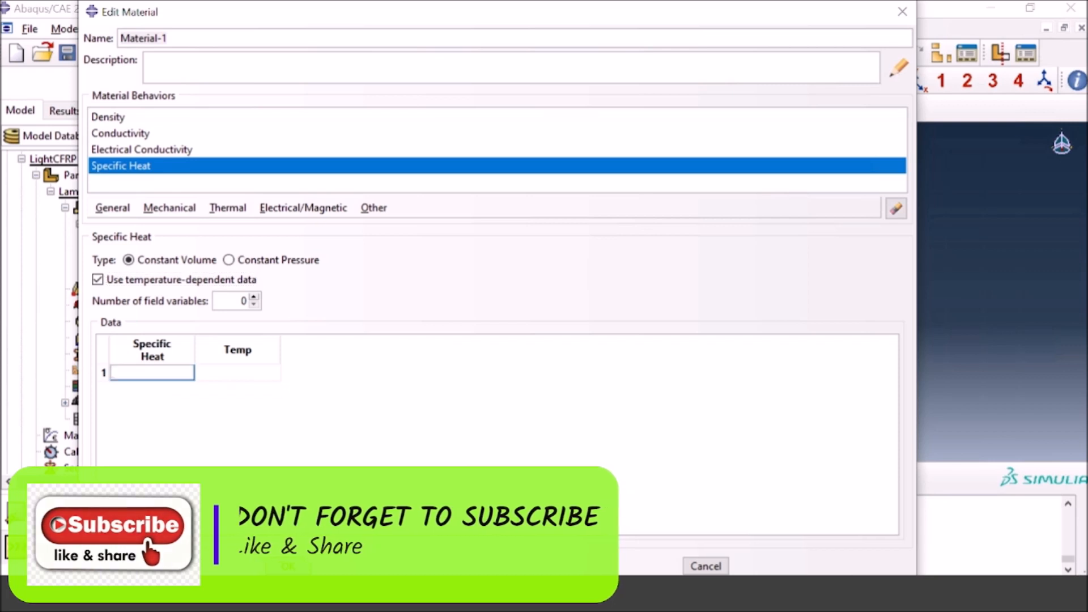
pyautogui.hotkey('ctrl', 'v')
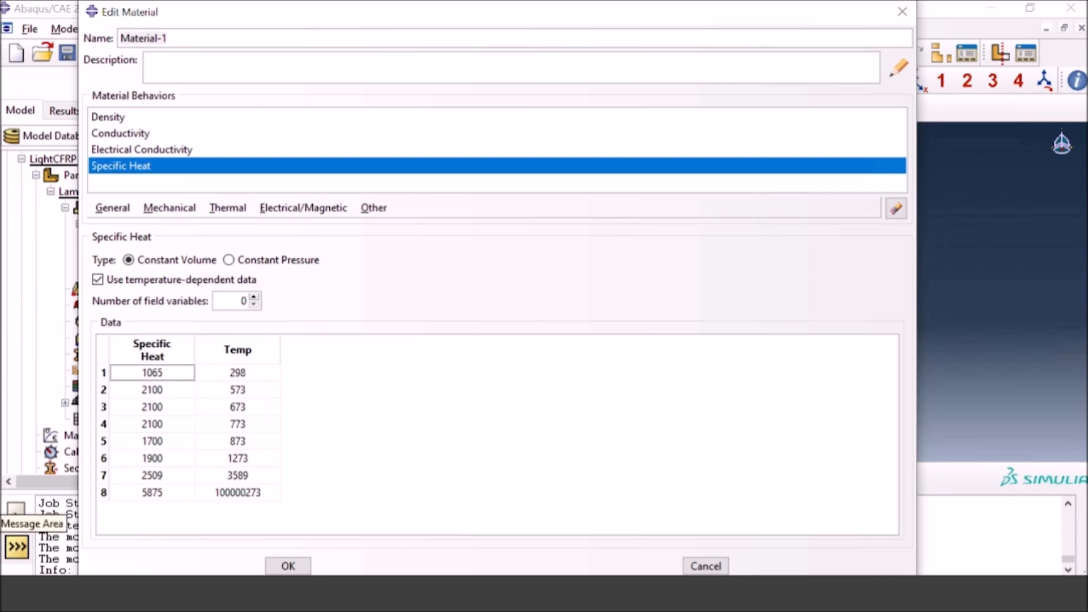
pyautogui.click(287, 566)
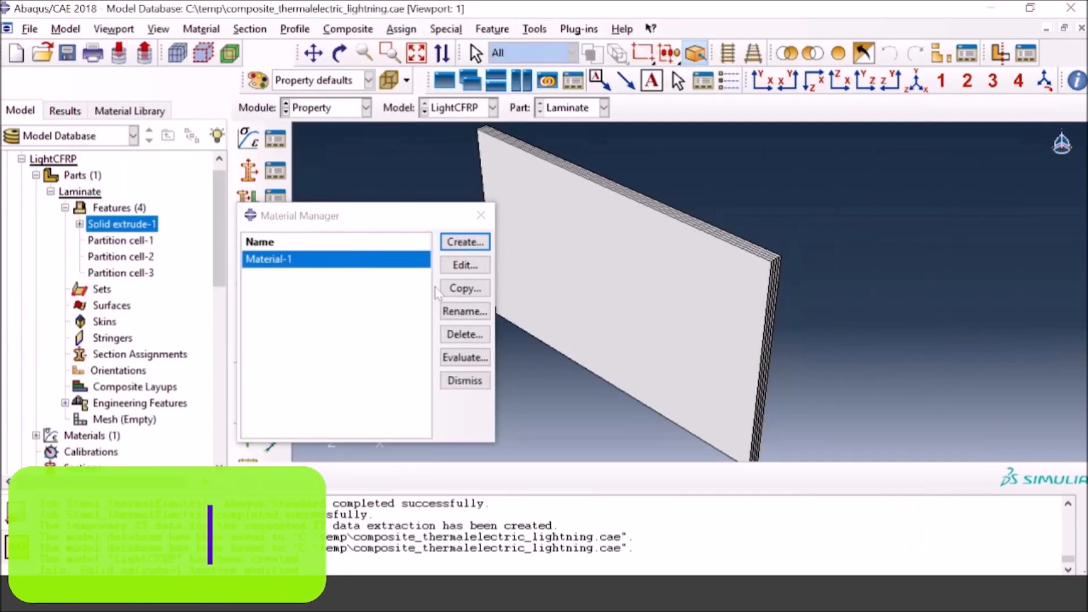
pyautogui.click(456, 382)
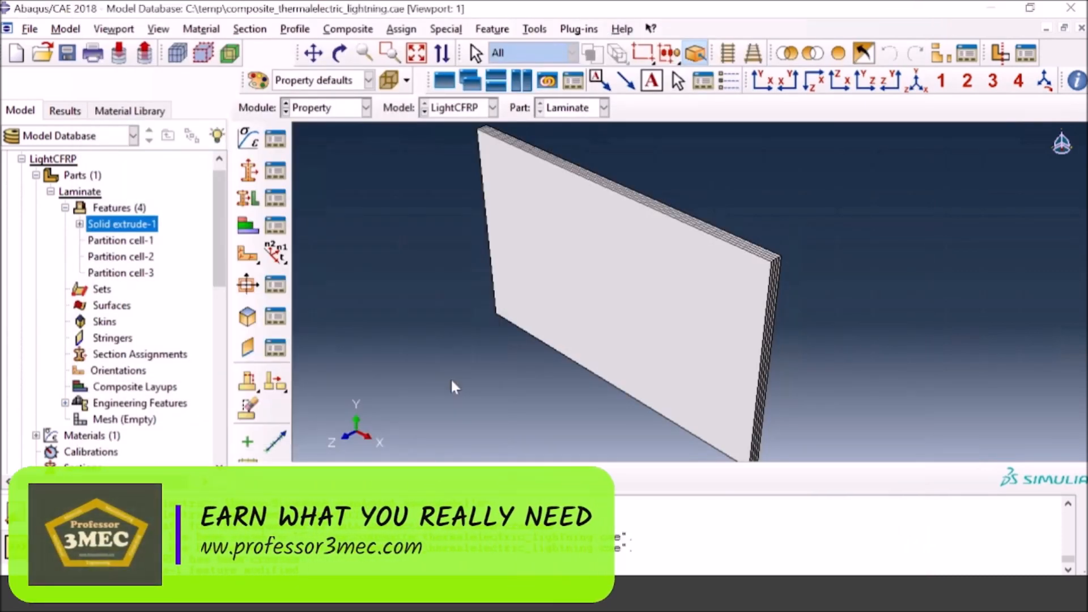
# Step: Create a solid homogeneous section that uses Material-1
pyautogui.click(248, 170)
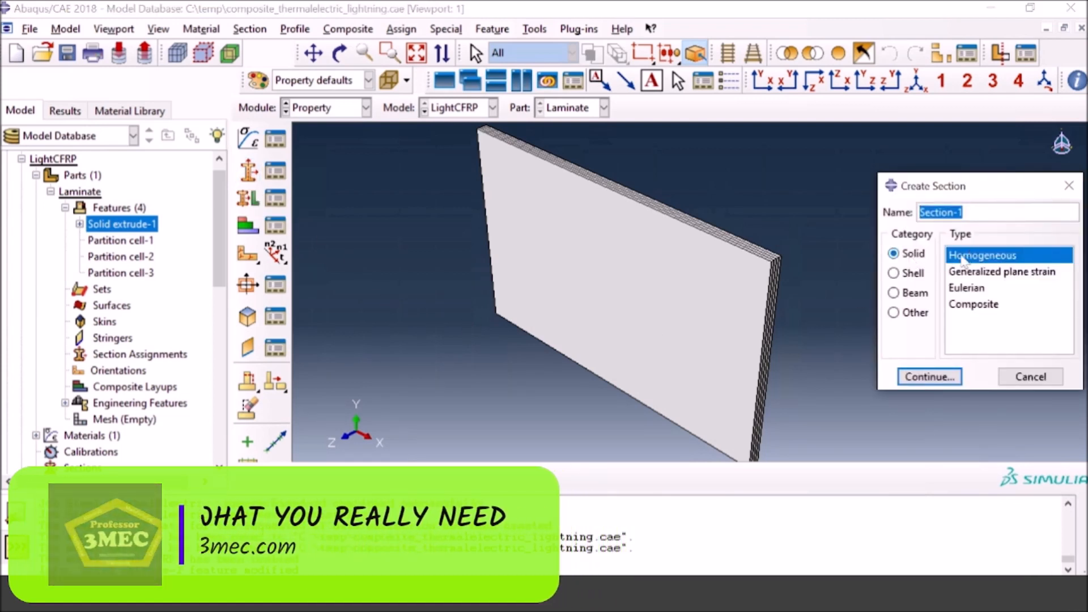
pyautogui.doubleClick(963, 259)
pyautogui.click(921, 318)
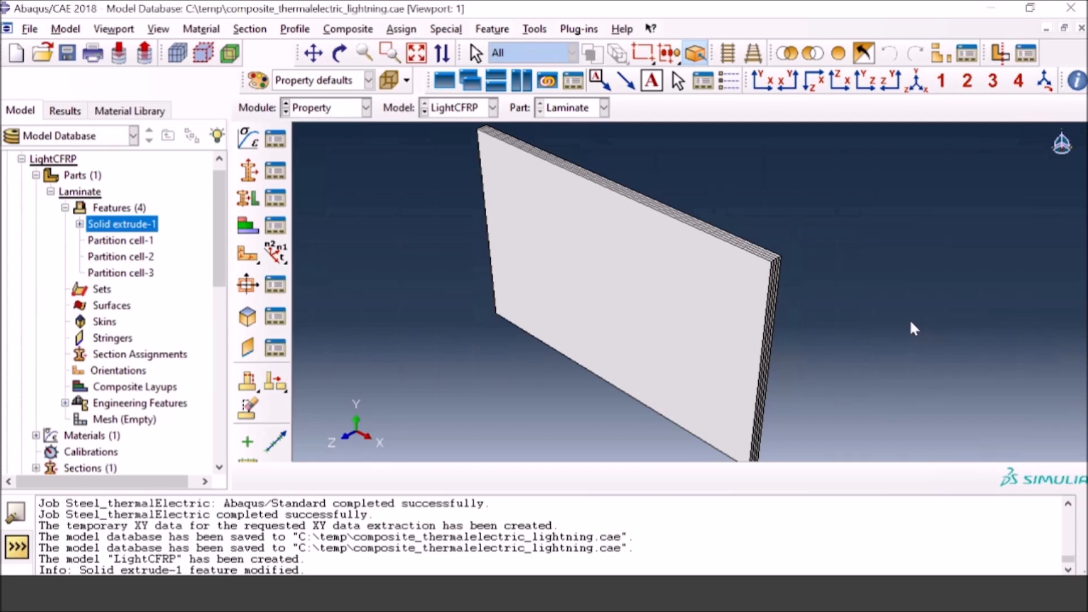
# Step: Assign Section-1 to all cells of the laminate, creating the set Set-1 for the region
pyautogui.click(248, 198)
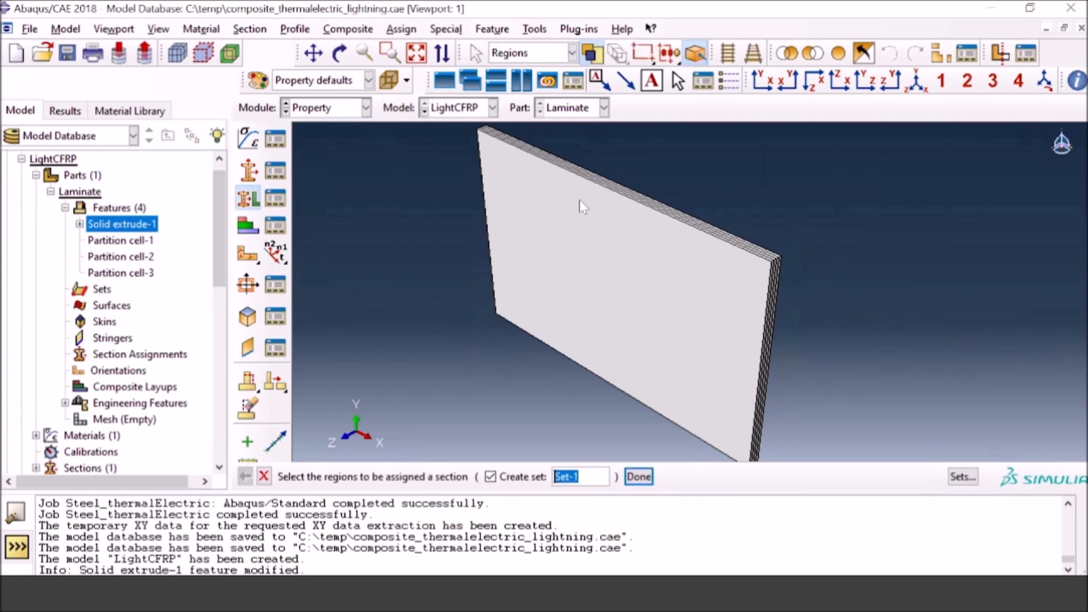
pyautogui.moveTo(635, 158); pyautogui.dragTo(731, 398)
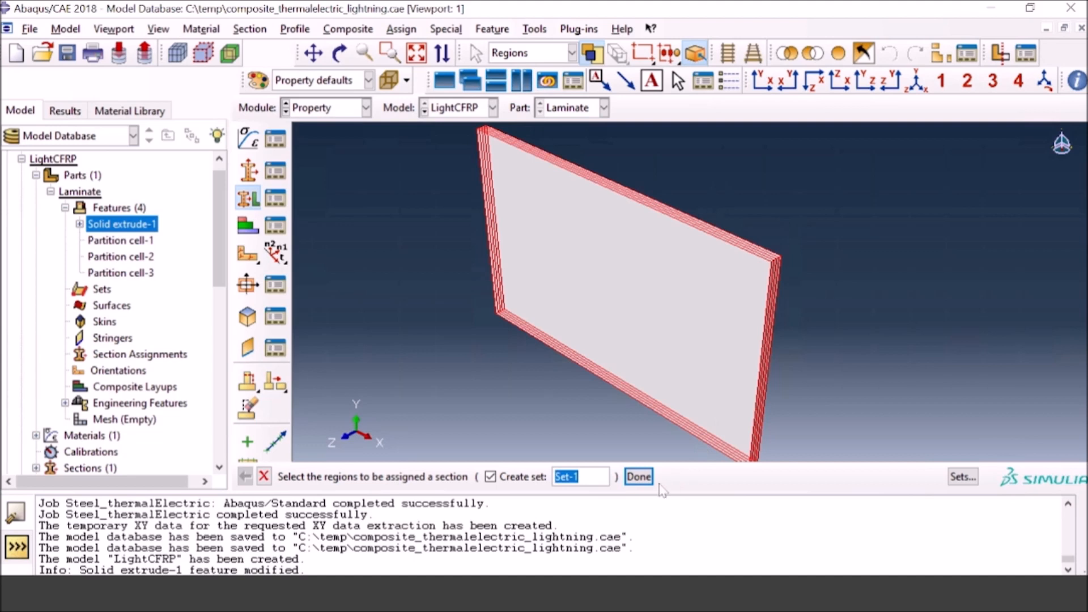
pyautogui.click(639, 477)
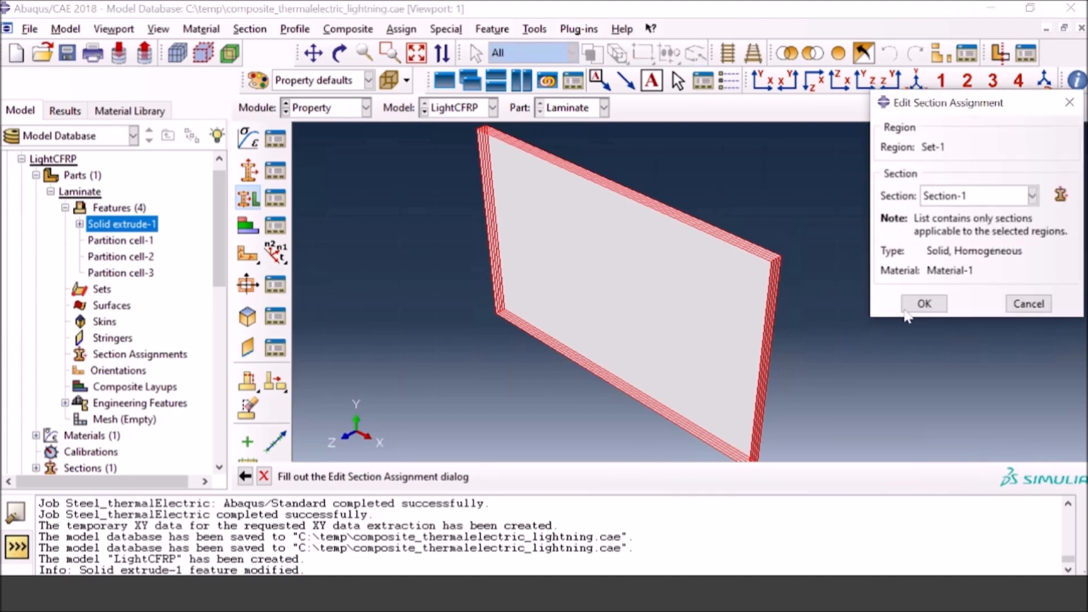
pyautogui.click(921, 305)
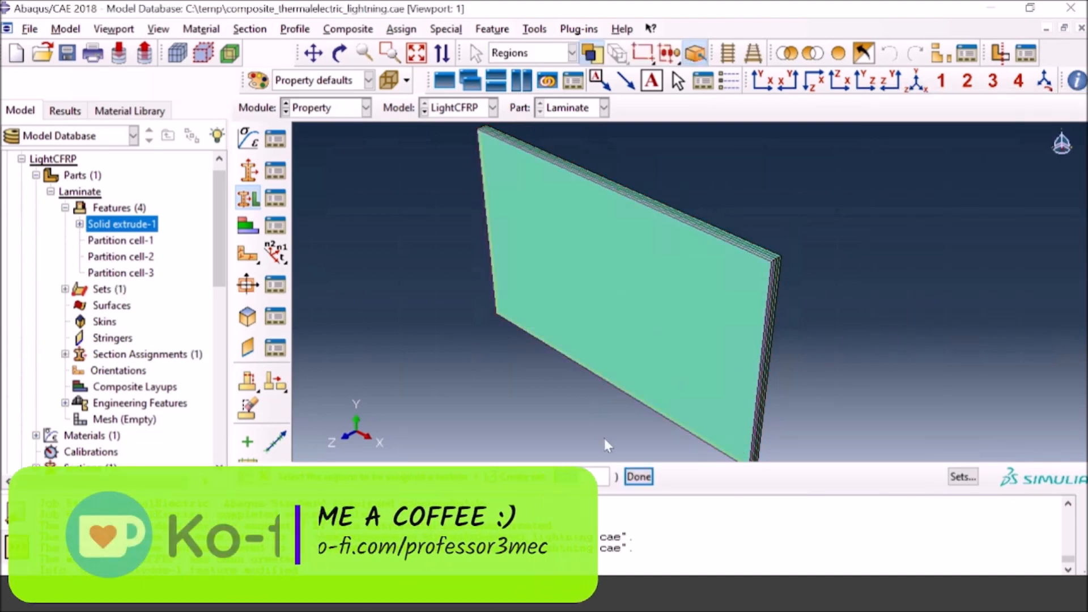
pyautogui.click(264, 477)
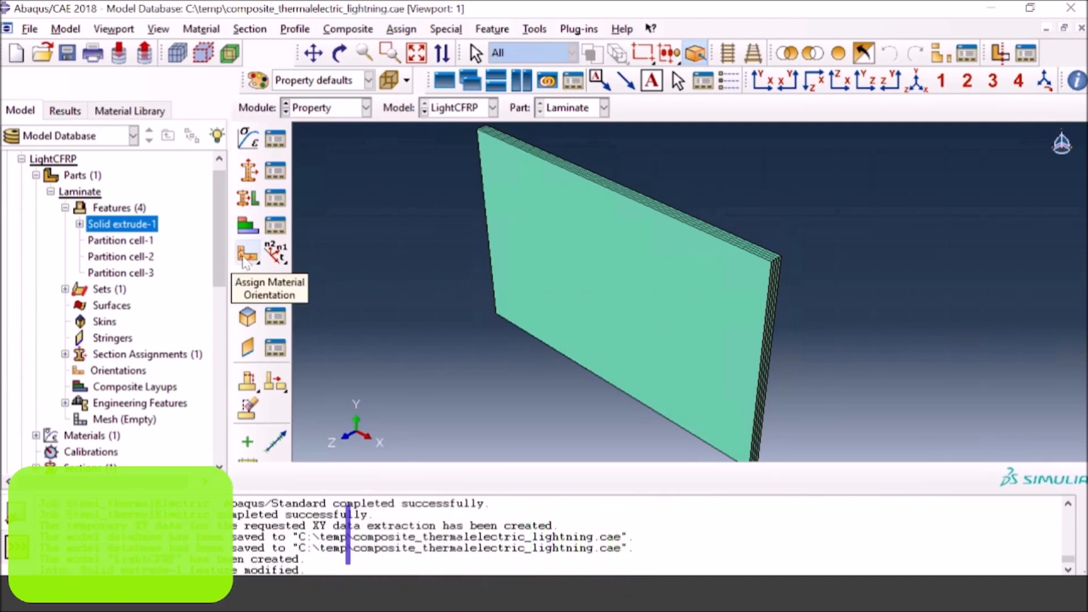
# Step: Assign the front ply a material orientation based on the global coordinate system, with an additional 45-degree rotation about Axis 3
pyautogui.click(247, 256)
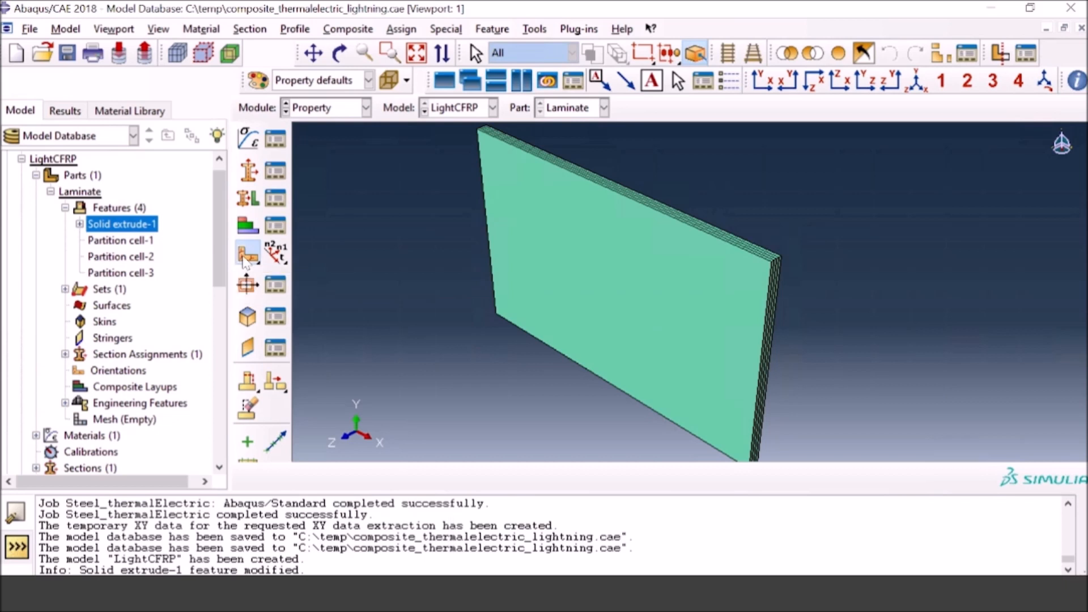
pyautogui.click(618, 324)
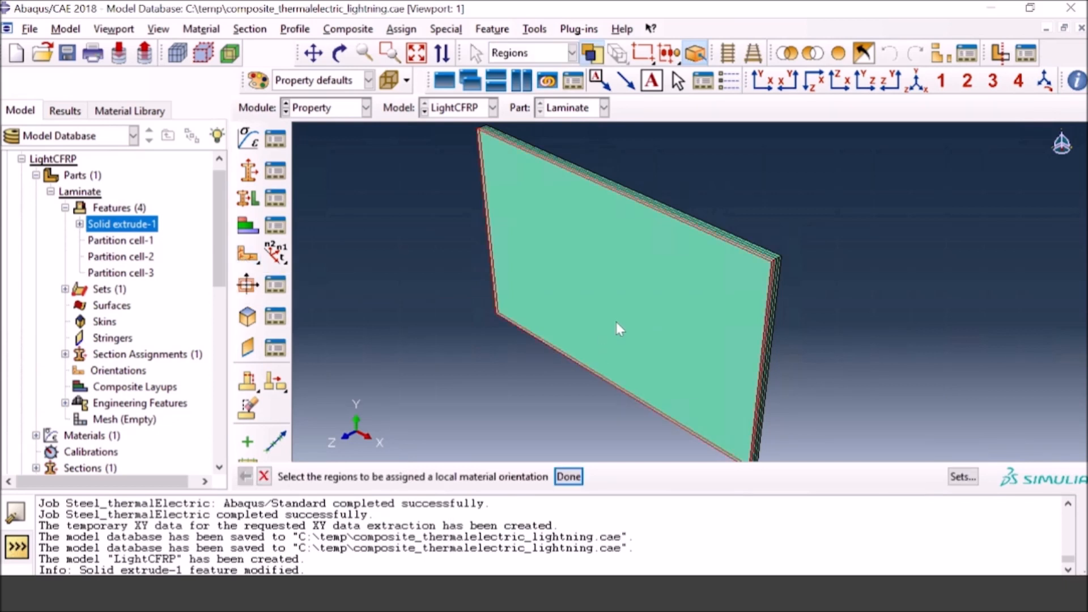
pyautogui.click(569, 476)
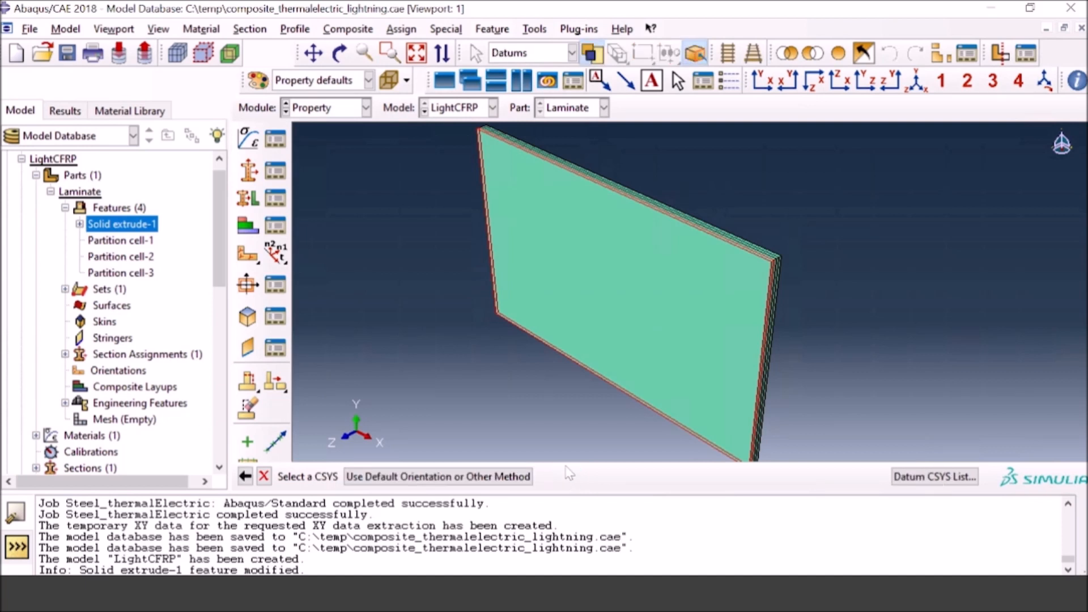
pyautogui.click(473, 477)
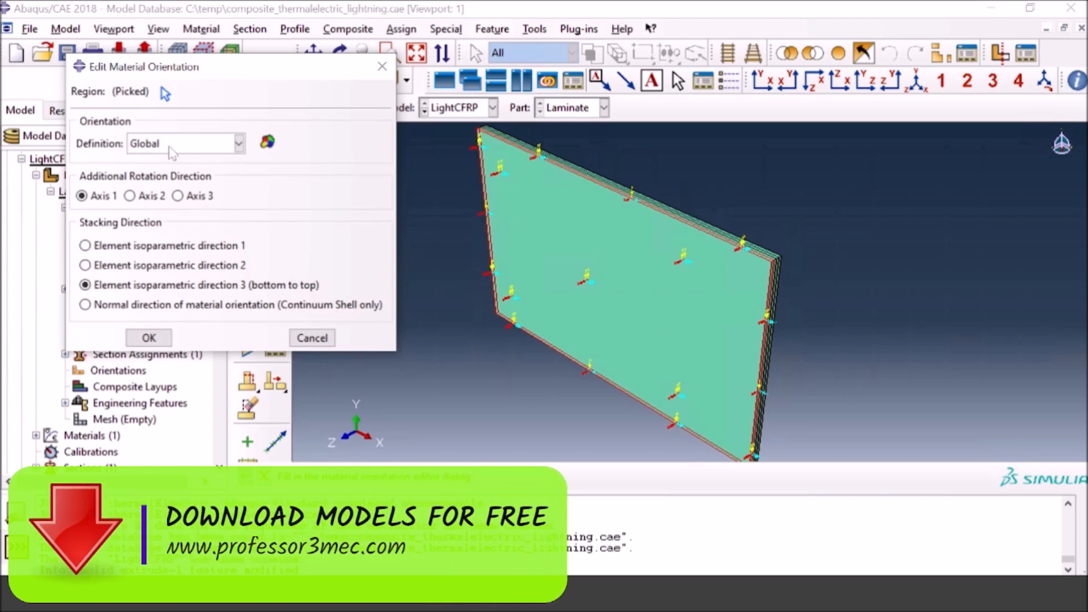
pyautogui.click(237, 143)
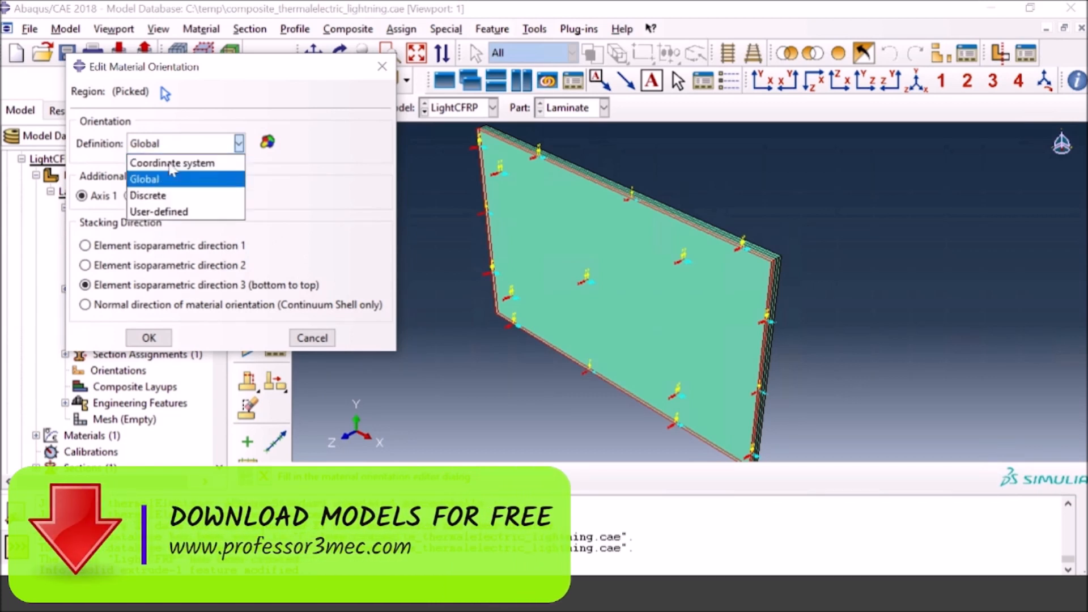
pyautogui.click(173, 164)
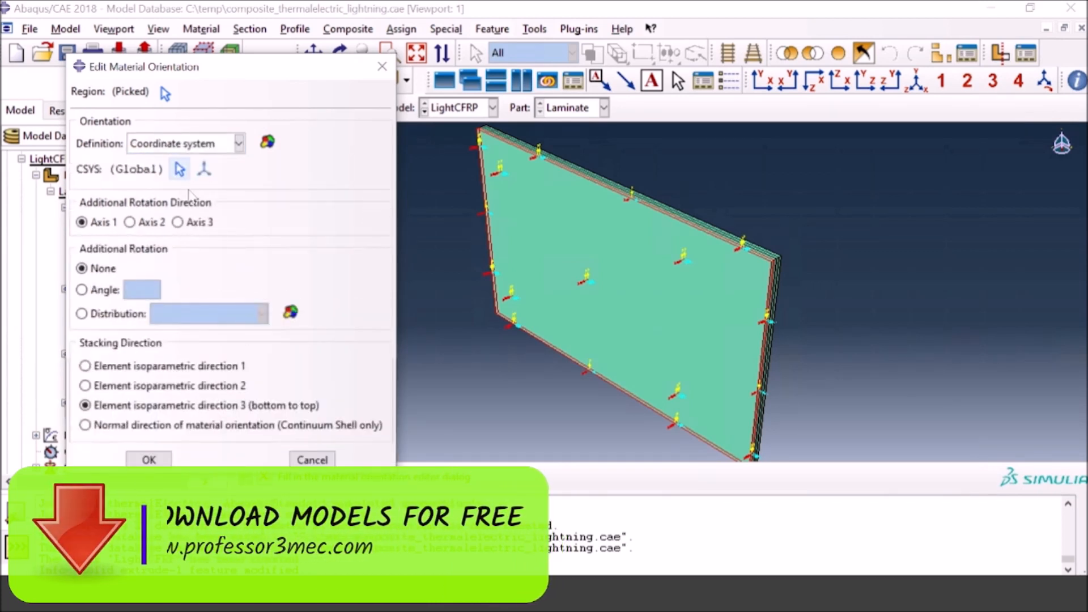
pyautogui.click(112, 291)
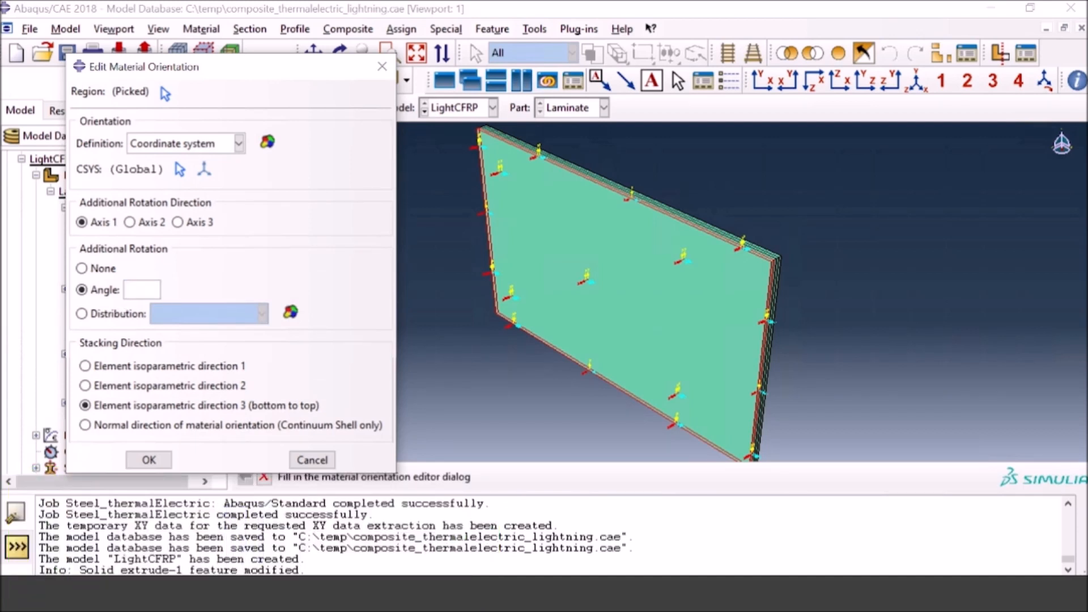
pyautogui.write('45')
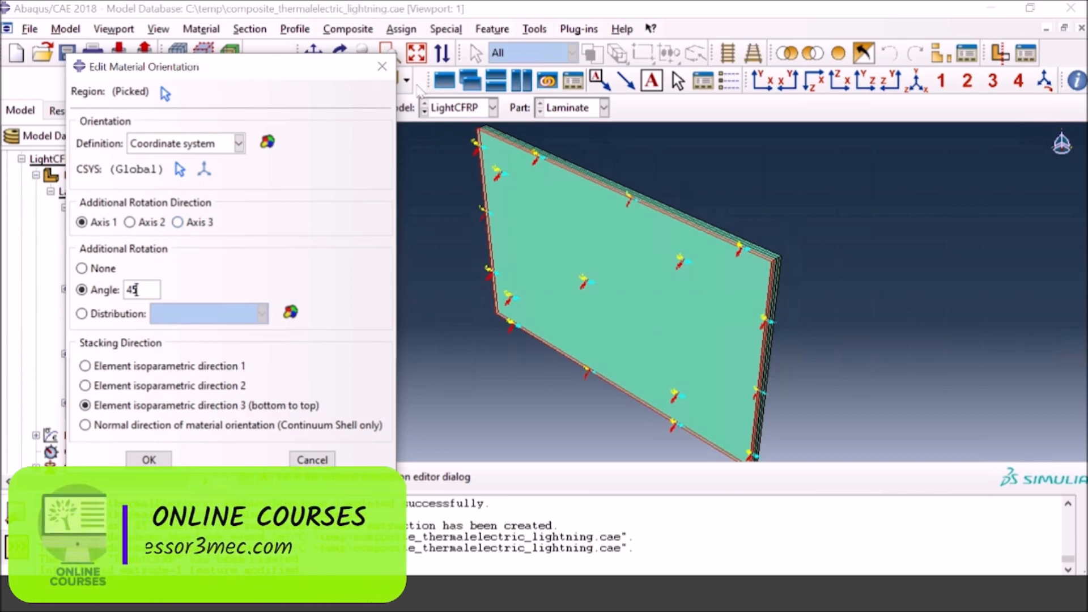
pyautogui.moveTo(393, 71); pyautogui.dragTo(1043, 82)
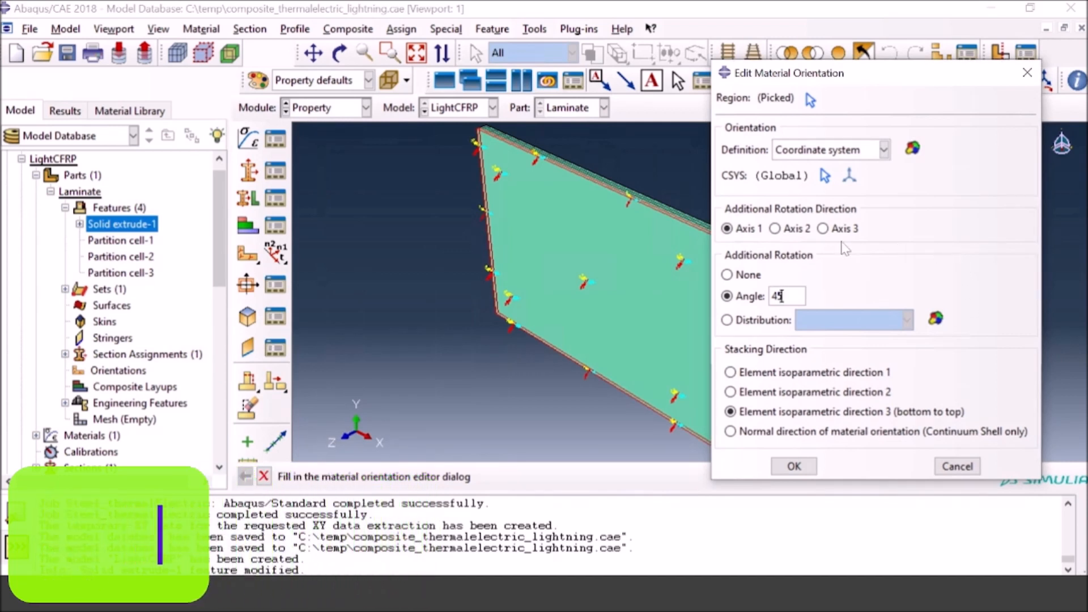
pyautogui.click(829, 230)
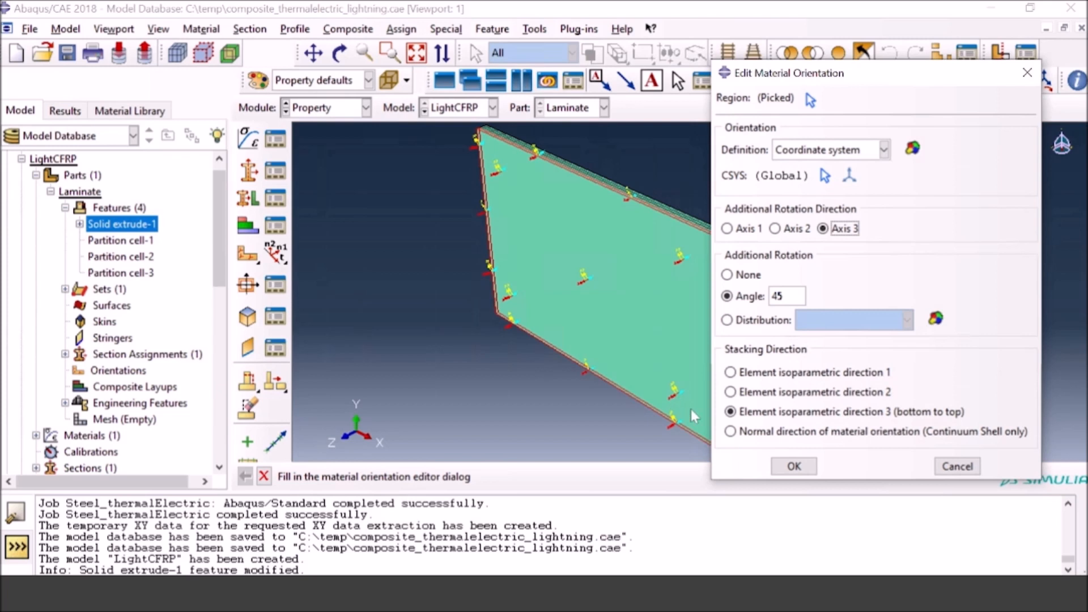
pyautogui.click(790, 468)
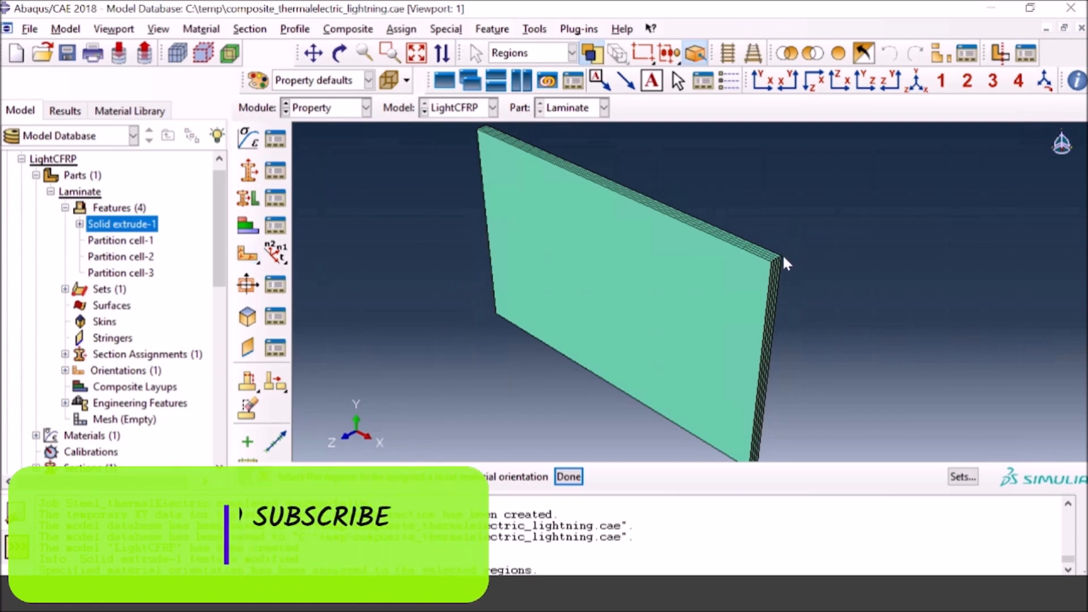
# Step: Assign the second ply from the front a coordinate-system material orientation using the global system, with a 0-degree additional rotation about Axis 3
pyautogui.scroll(1, 772, 261)
pyautogui.scroll(2, 769, 263)
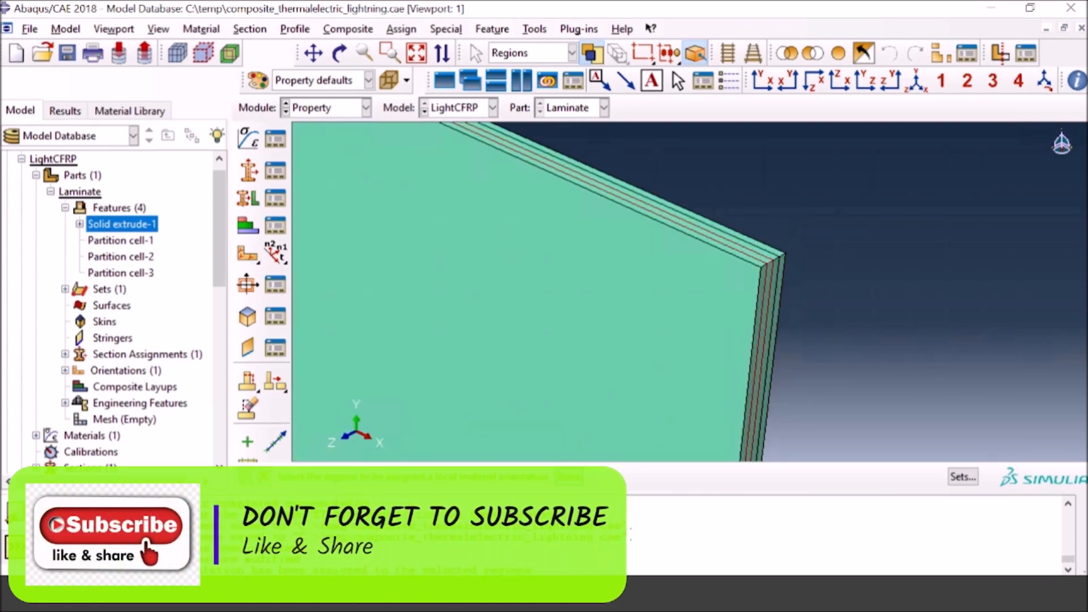
pyautogui.click(567, 477)
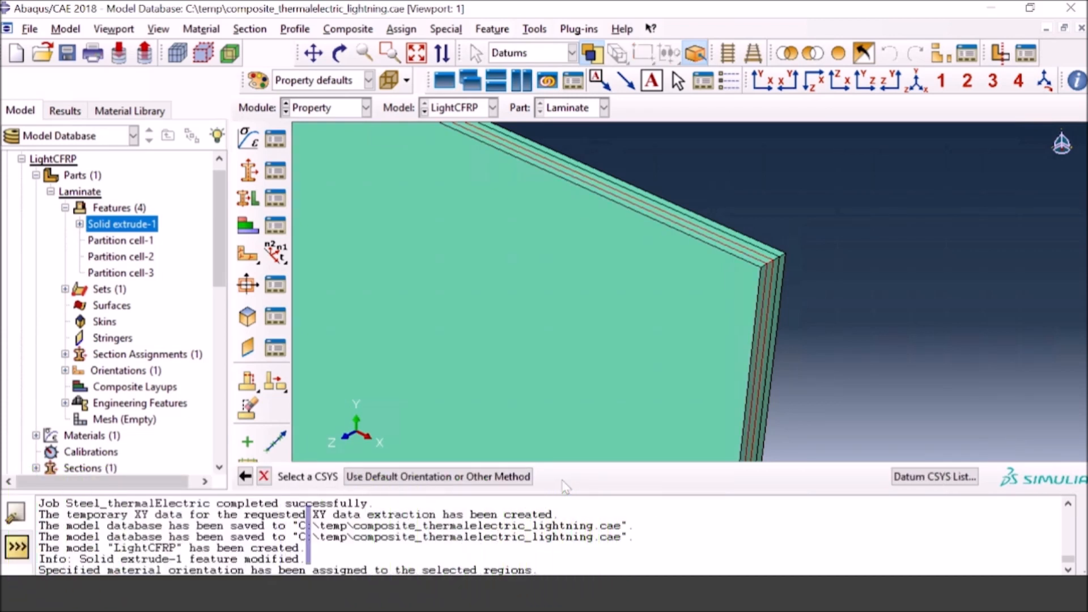
pyautogui.click(431, 479)
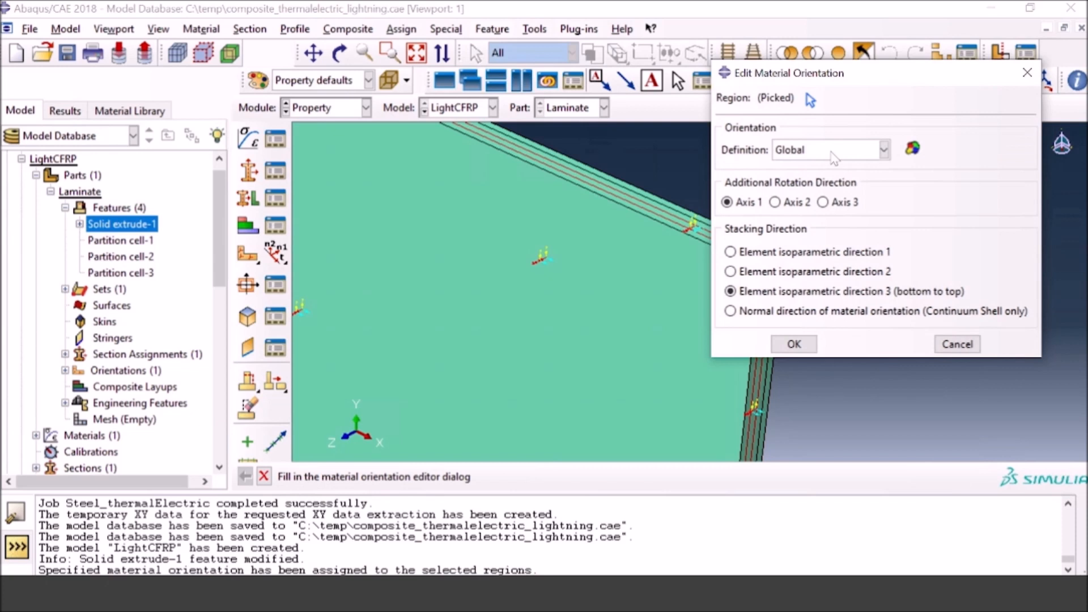
pyautogui.click(884, 150)
pyautogui.click(833, 182)
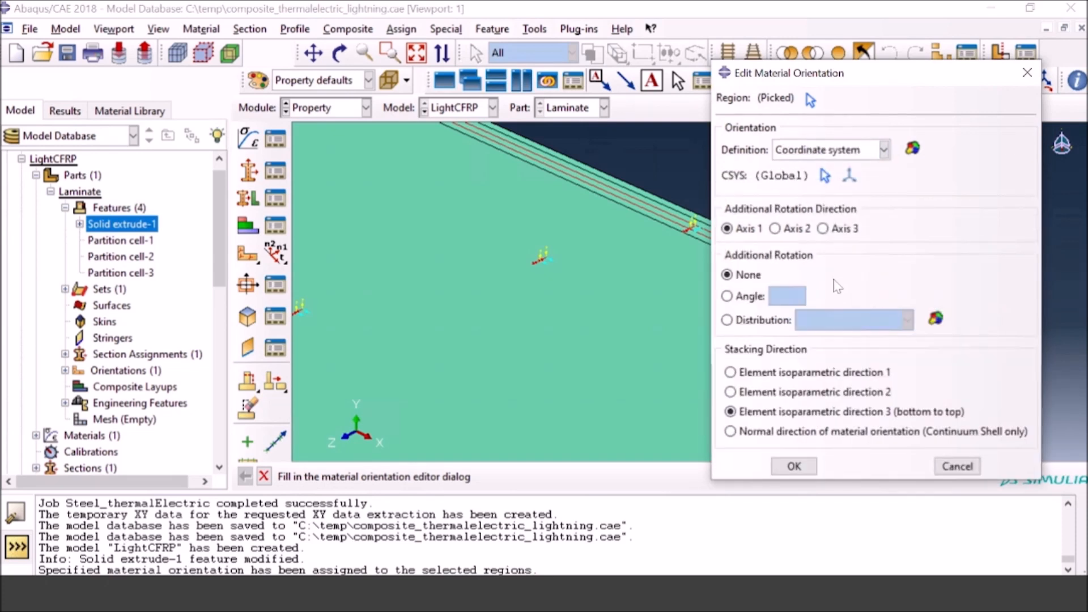
pyautogui.click(823, 229)
pyautogui.click(773, 297)
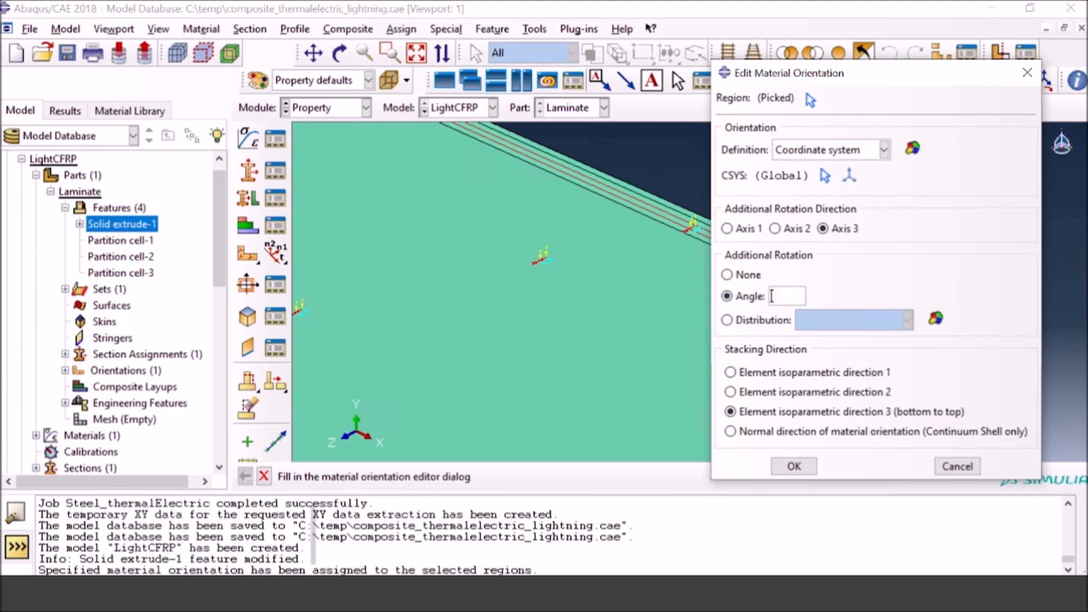
pyautogui.write('0')
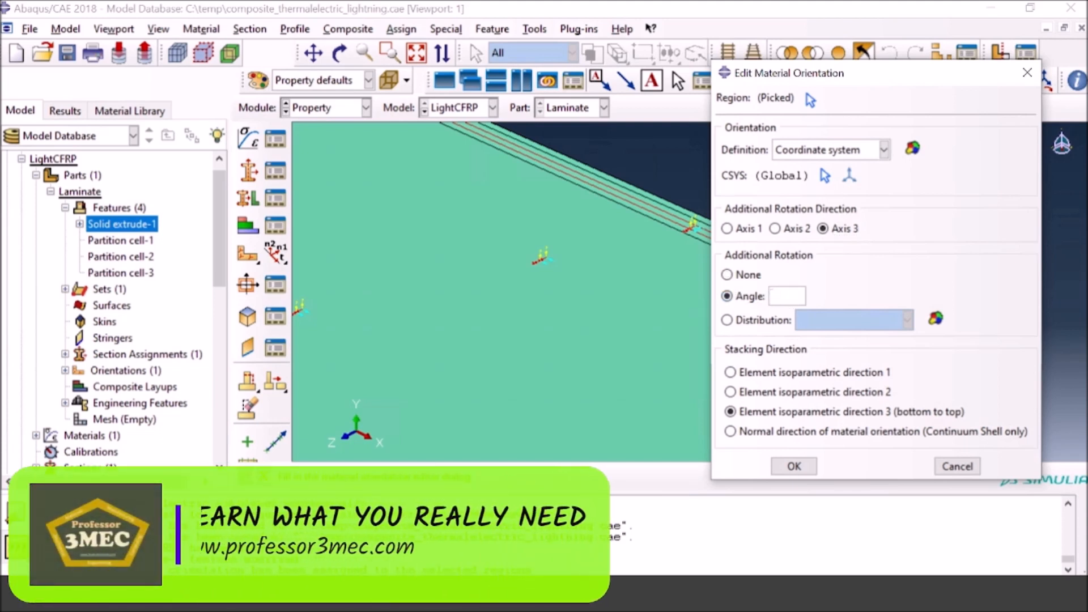
pyautogui.click(794, 466)
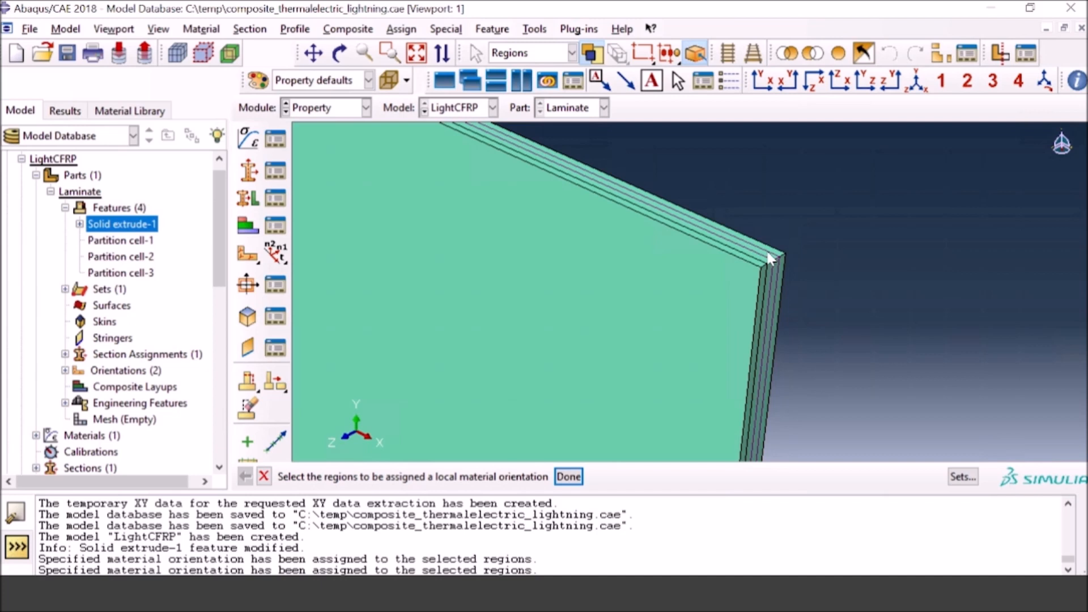
# Step: Orient the third ply by the global coordinate system, with an additional rotation of -45 degrees about Axis 3
pyautogui.click(575, 483)
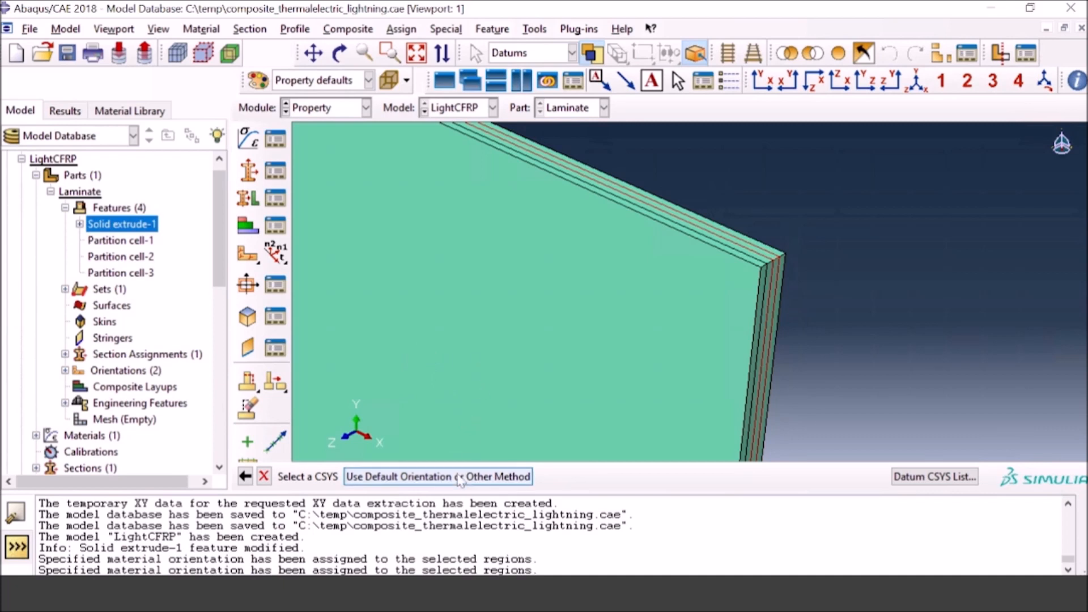
pyautogui.click(432, 477)
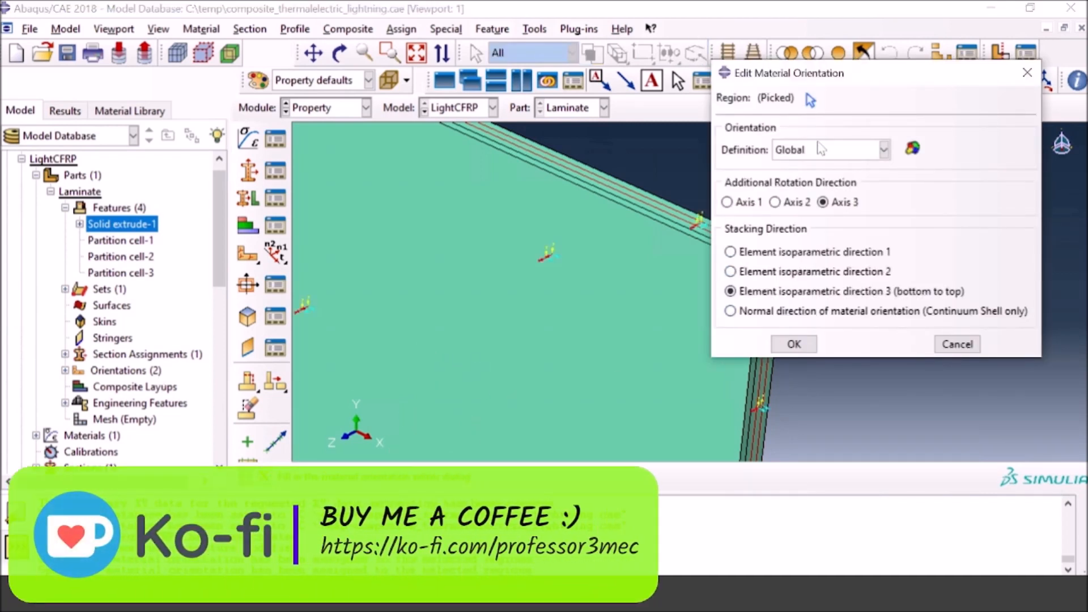
pyautogui.click(821, 150)
pyautogui.click(809, 170)
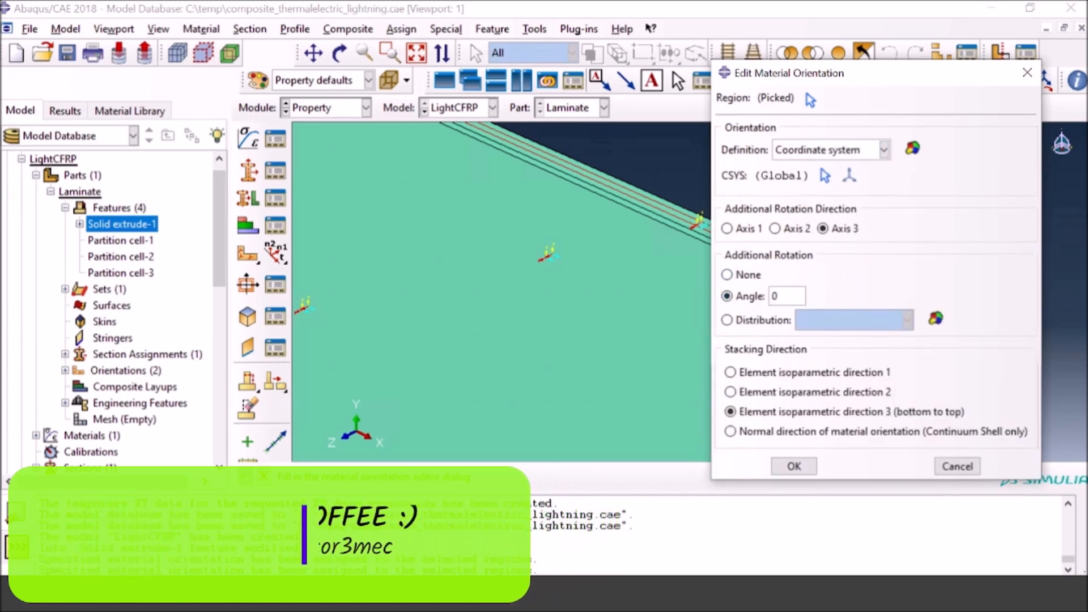
pyautogui.doubleClick(772, 296)
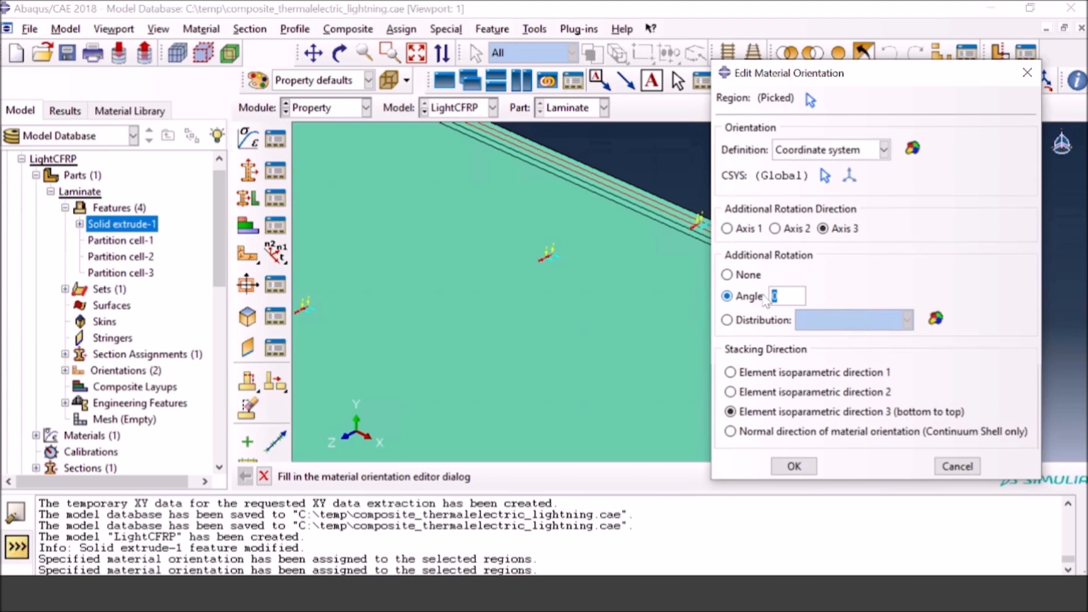
pyautogui.write('-45')
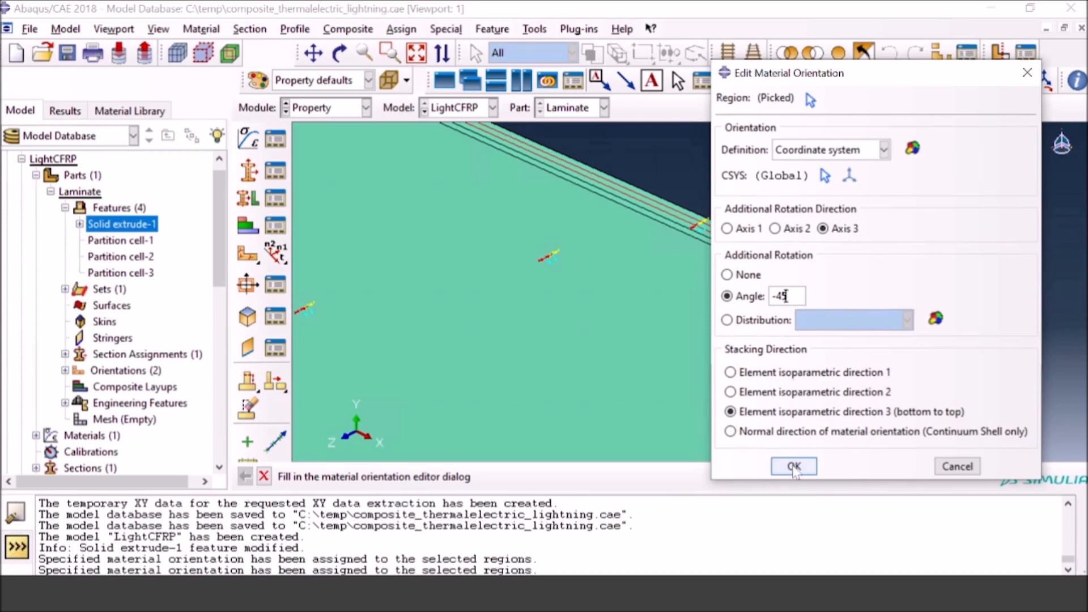
pyautogui.click(793, 467)
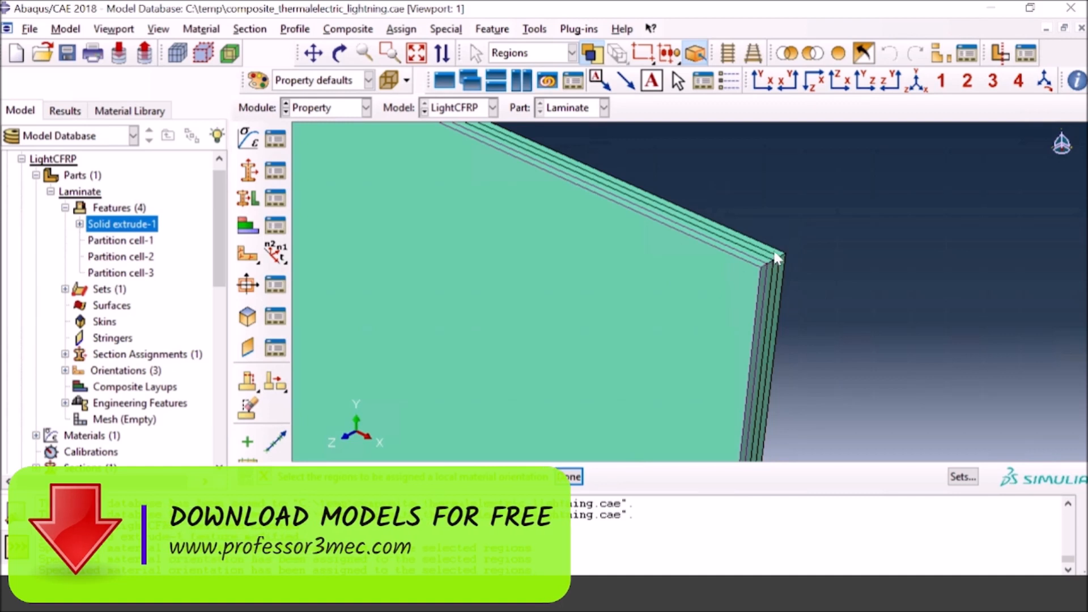
# Step: Orient the rearmost ply by the global coordinate system with an additional 90-degree rotation about Axis 3, and finish assigning orientations
pyautogui.click(569, 476)
pyautogui.click(506, 478)
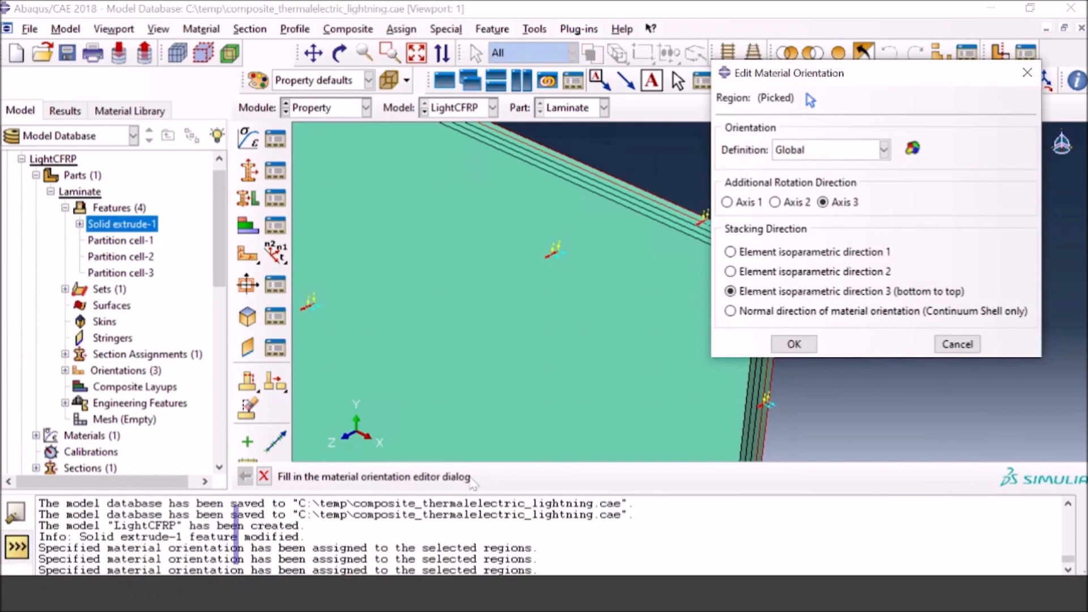
pyautogui.click(819, 152)
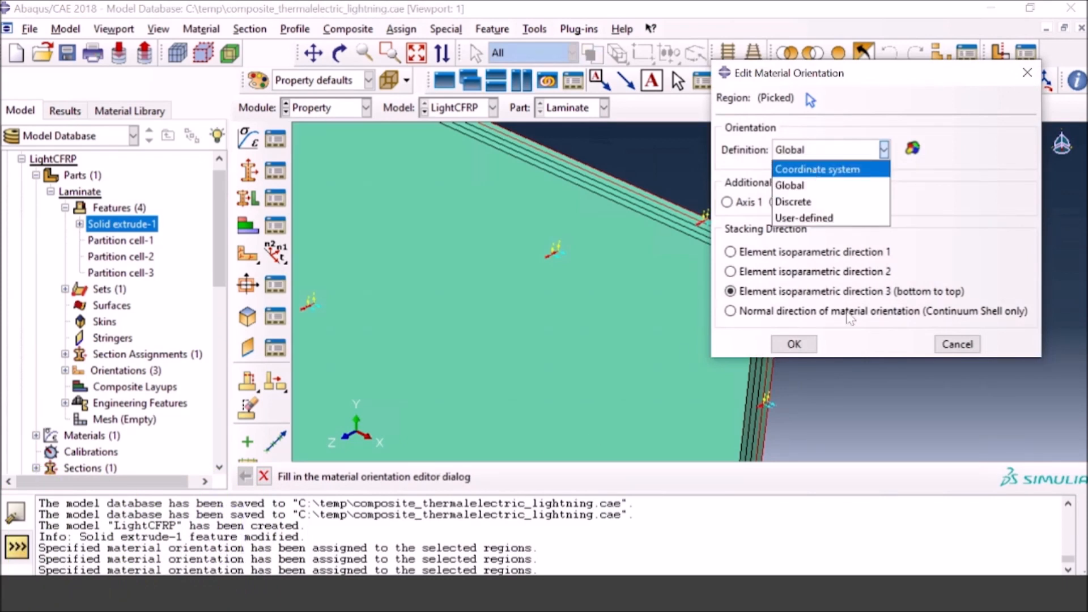
pyautogui.click(818, 170)
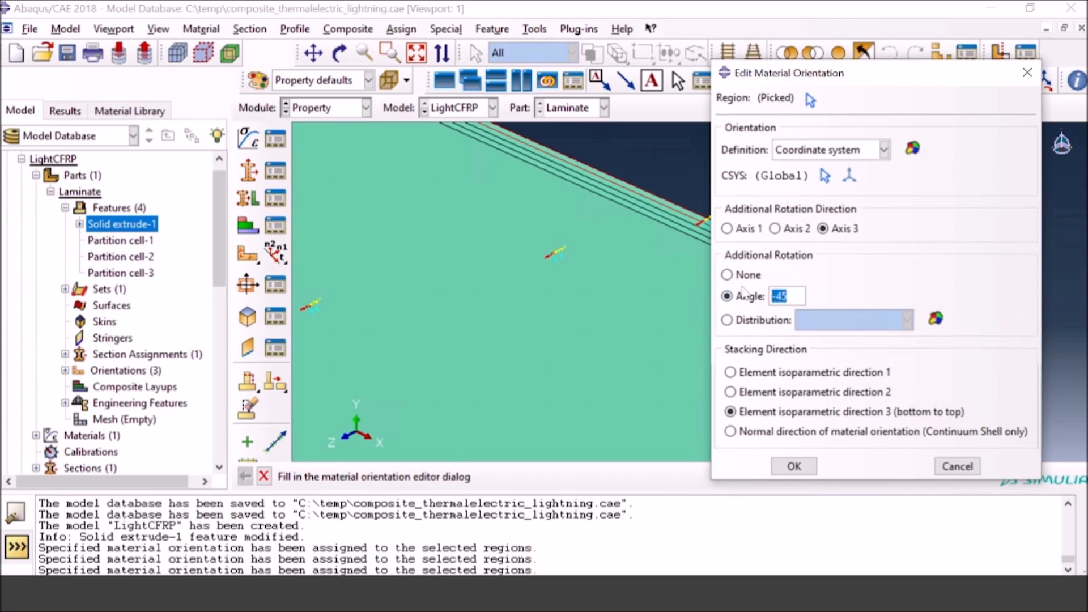
pyautogui.write('90')
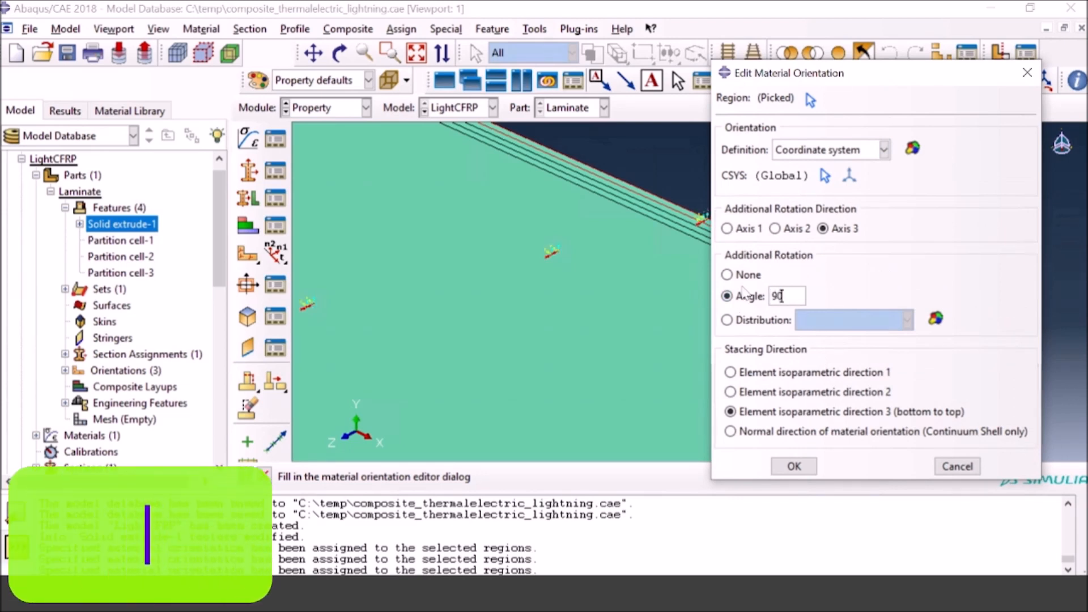
pyautogui.click(794, 466)
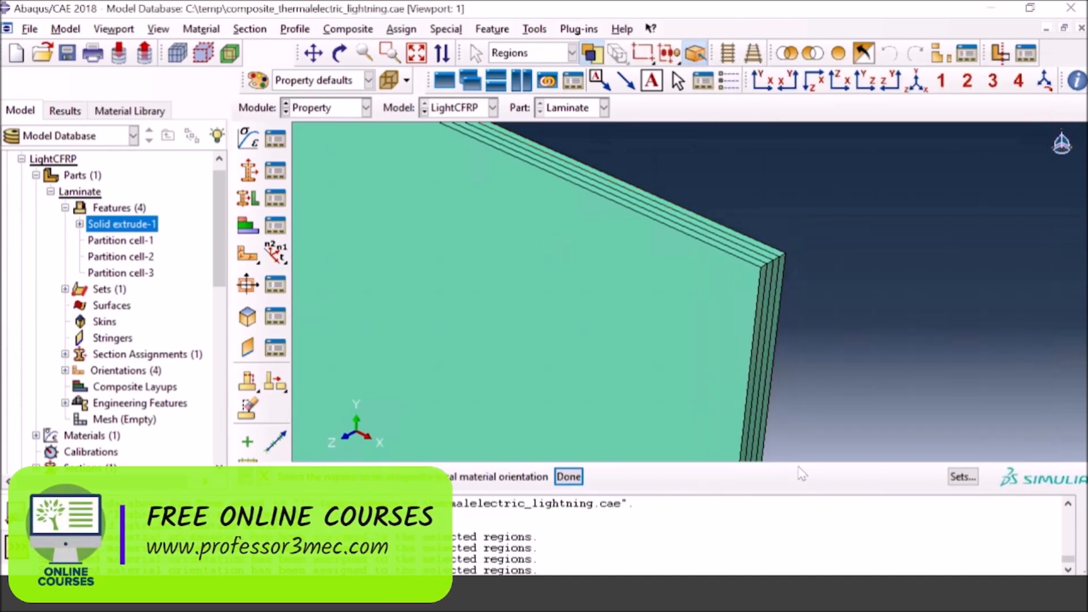
pyautogui.click(569, 477)
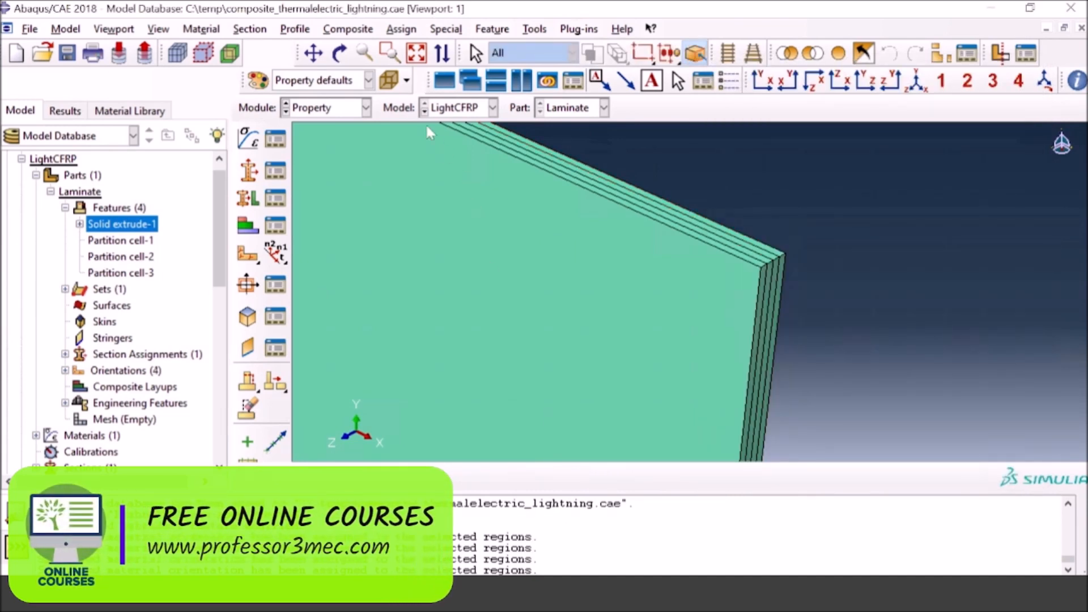
# Step: Query the front ply's material orientation and examine its axes in the front and isometric views
pyautogui.click(417, 53)
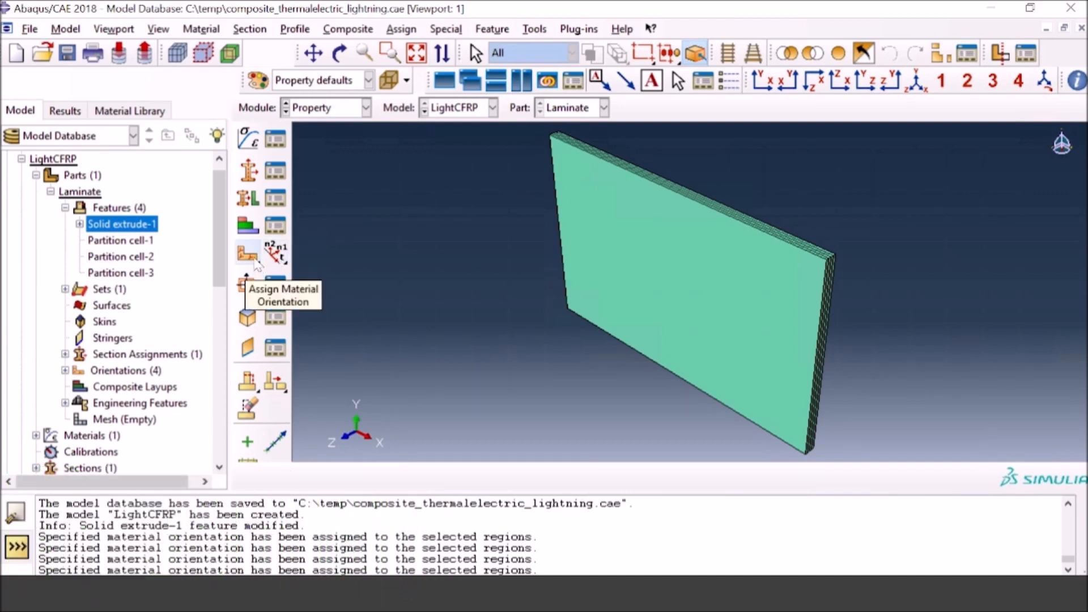
pyautogui.moveTo(256, 264); pyautogui.dragTo(331, 255)
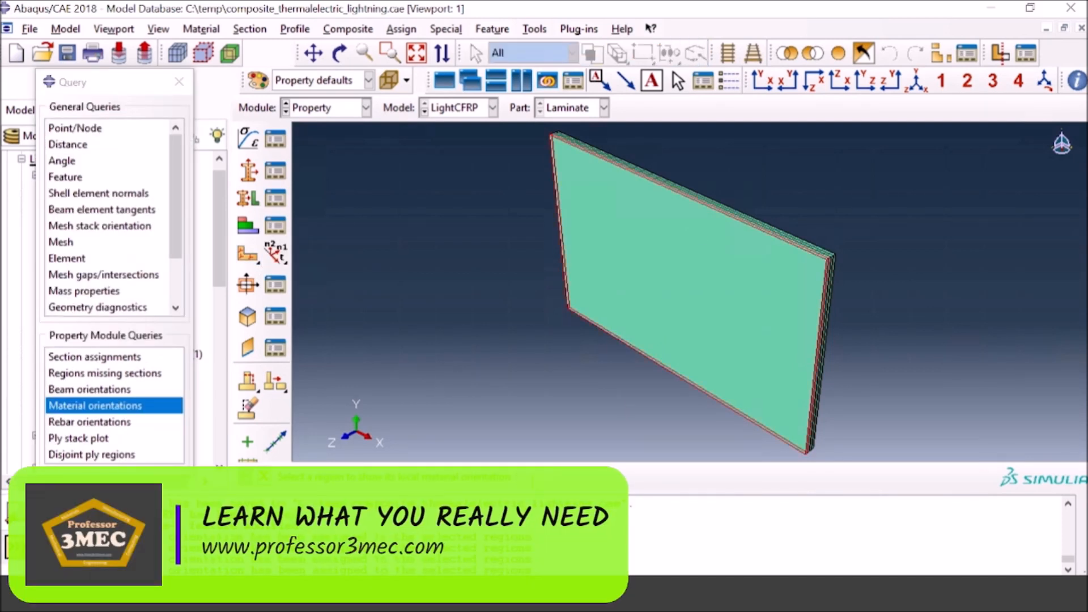
pyautogui.click(534, 478)
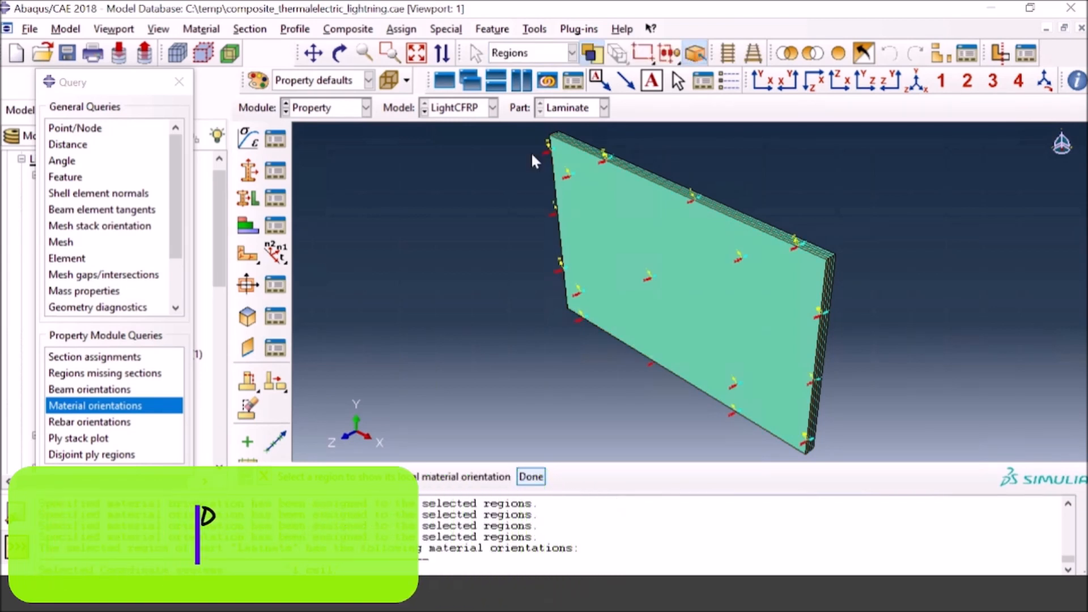
pyautogui.click(765, 88)
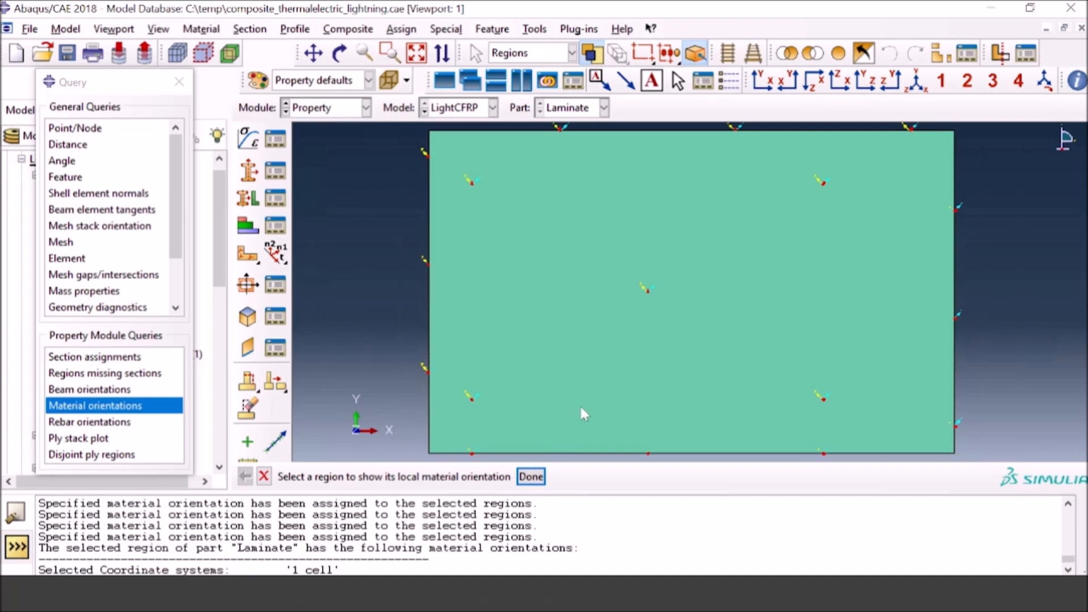
pyautogui.click(940, 85)
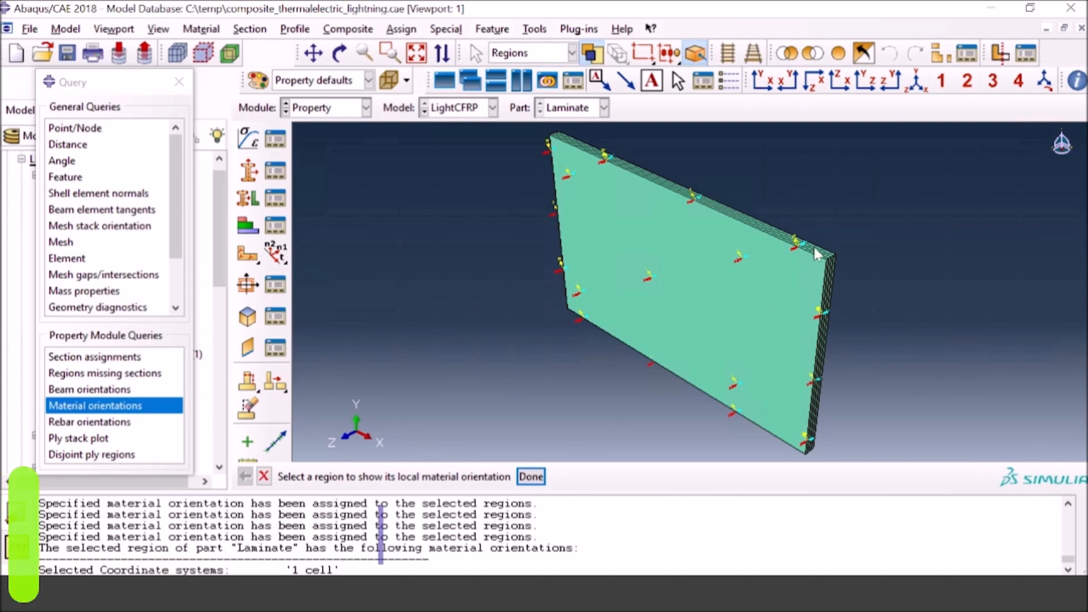
# Step: Query the material orientations of the remaining three plies one by one, from the second ply to the rearmost
pyautogui.scroll(3, 831, 254)
pyautogui.scroll(3, 830, 260)
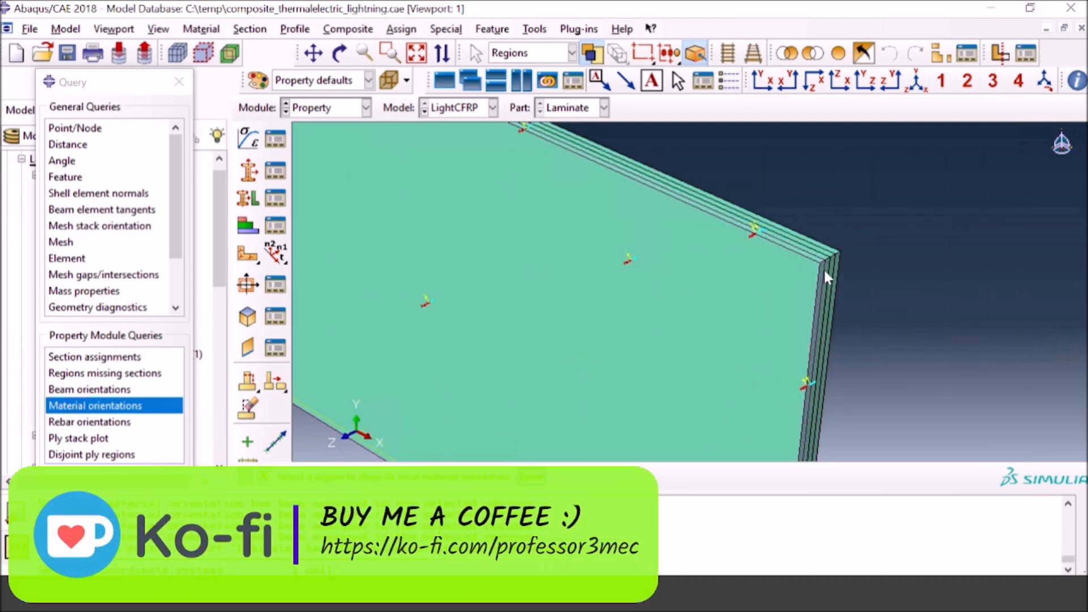
pyautogui.click(828, 261)
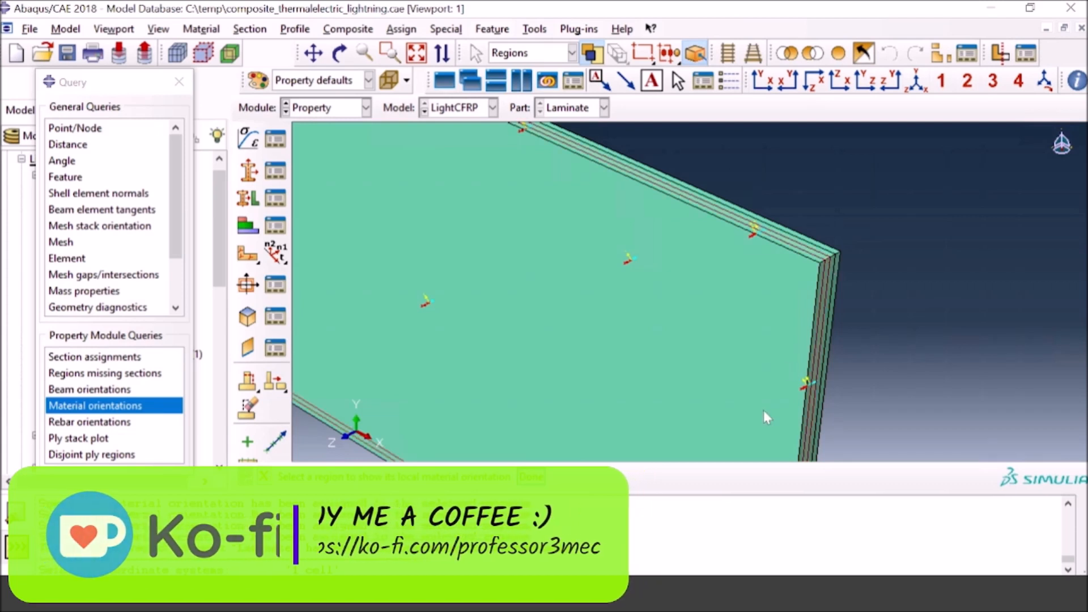
pyautogui.click(531, 477)
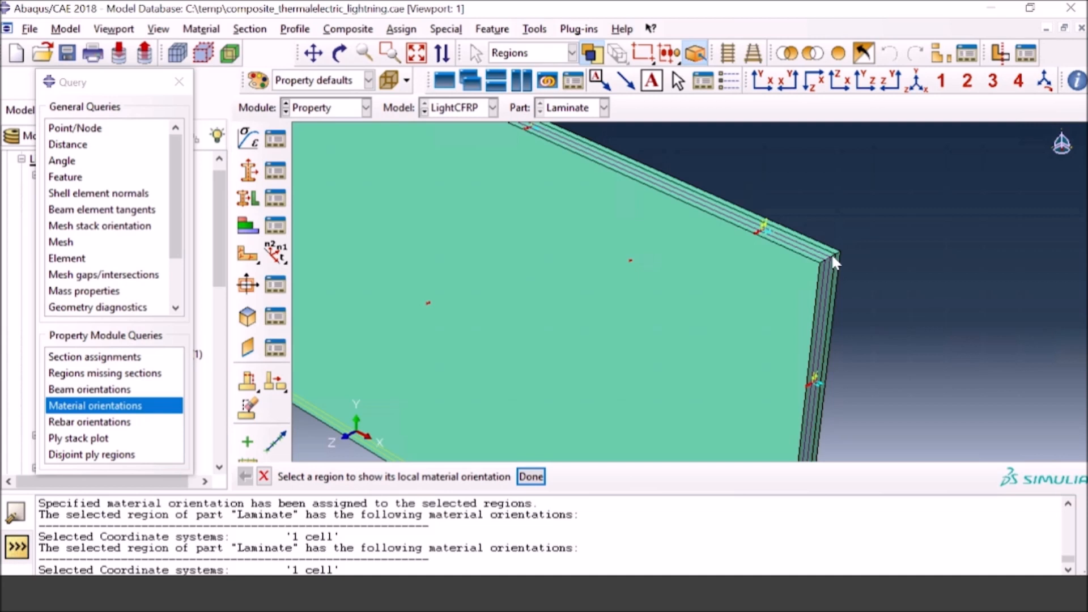
pyautogui.click(529, 475)
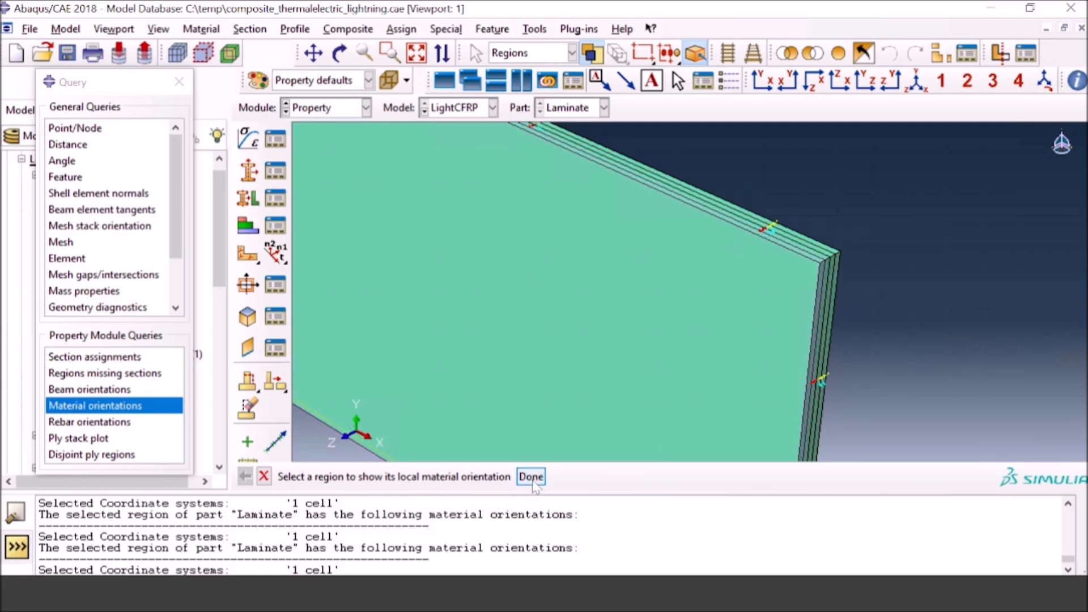
pyautogui.click(831, 255)
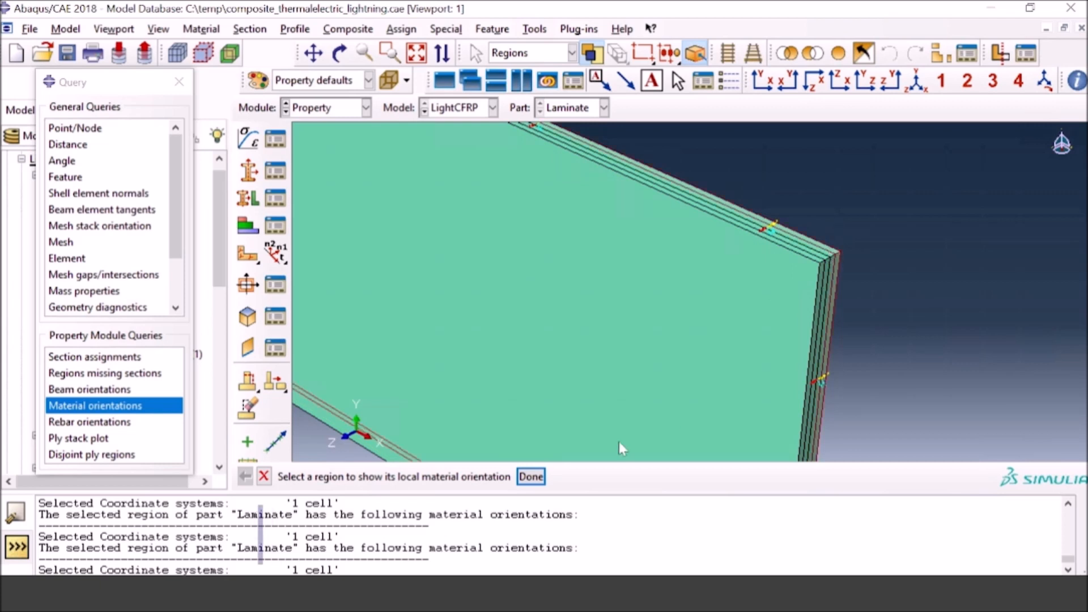
pyautogui.click(532, 476)
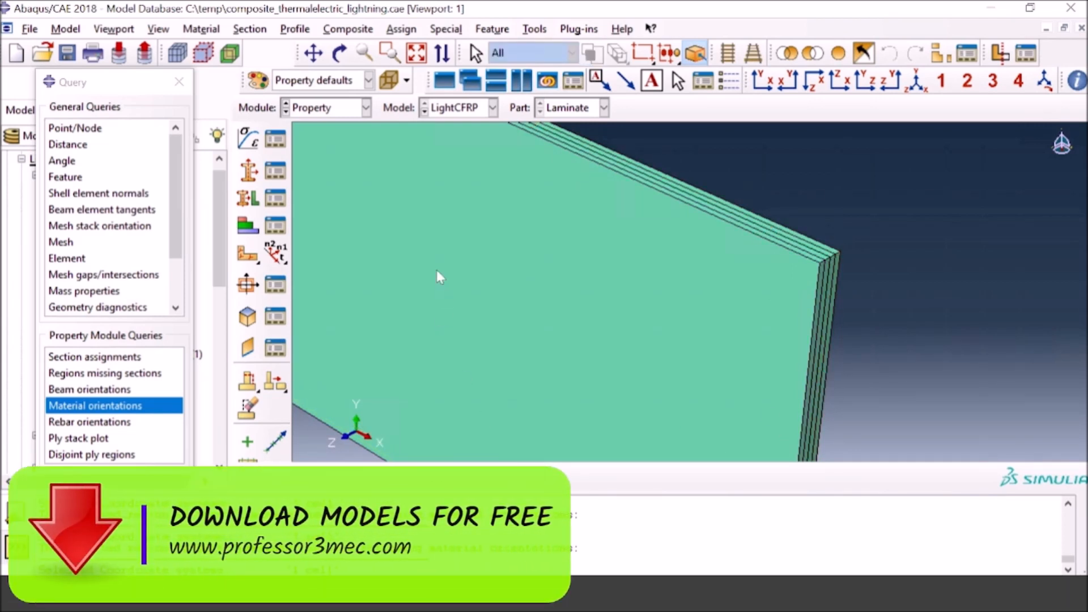
# Step: Create a dependent instance of the Laminate part in the Assembly module and close the query dialog
pyautogui.click(365, 107)
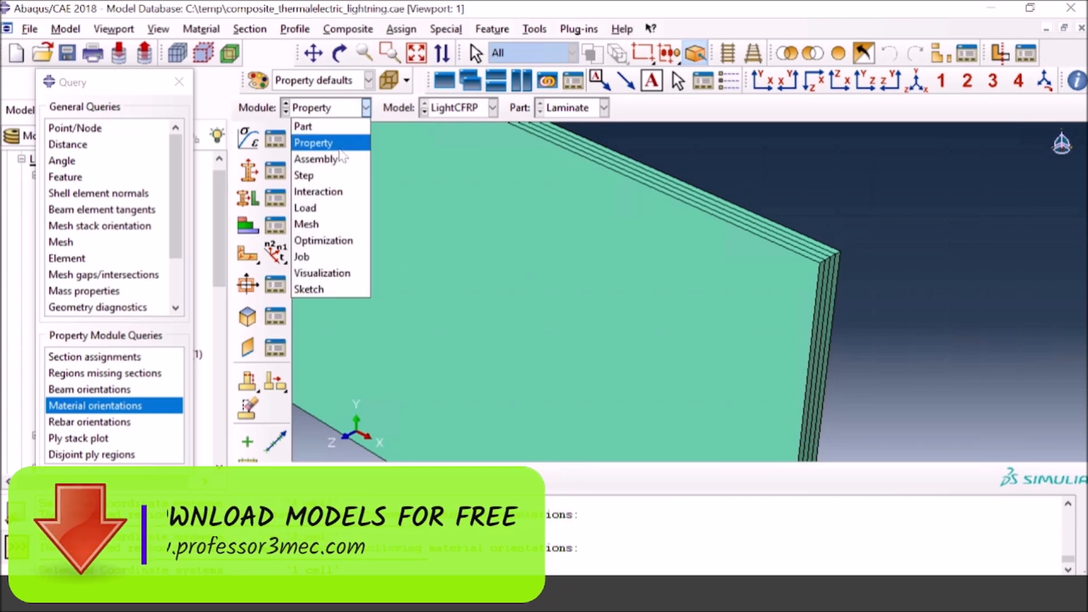
pyautogui.click(323, 159)
pyautogui.click(247, 138)
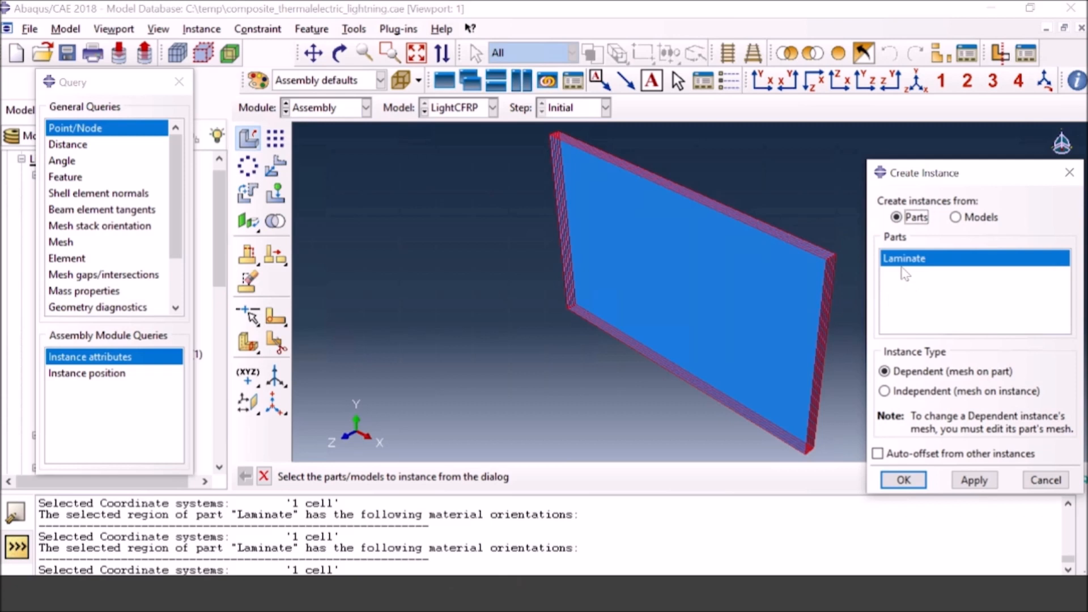
pyautogui.click(905, 480)
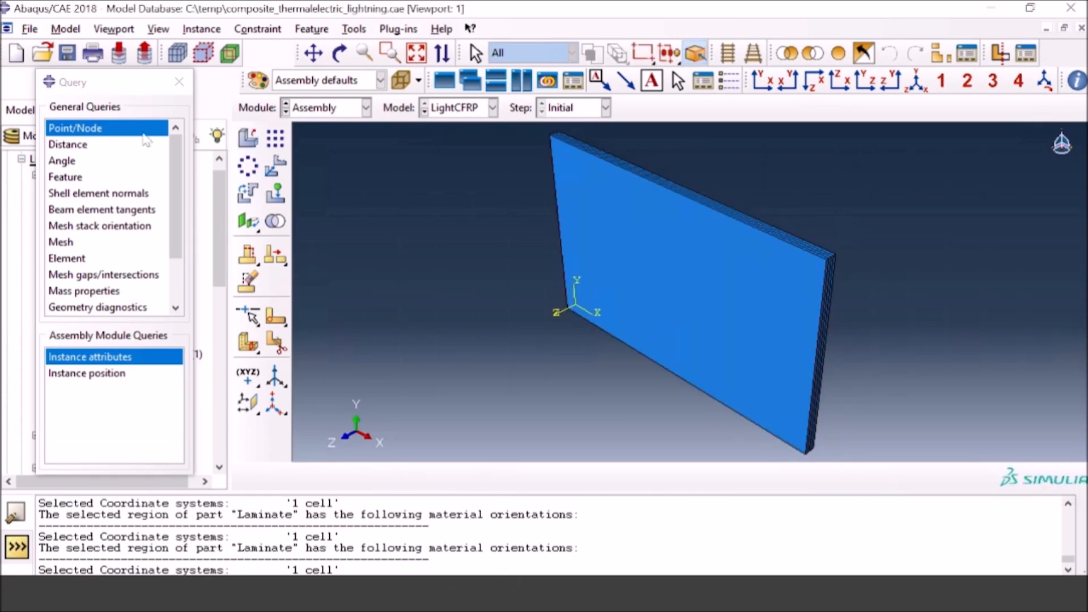
pyautogui.click(179, 81)
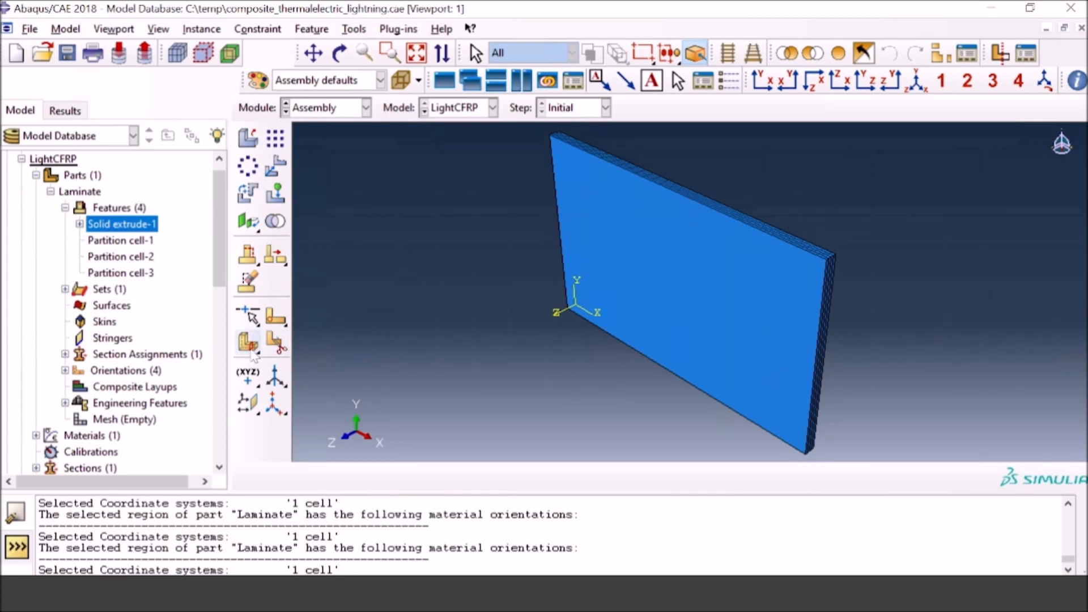
# Step: Try to partition the laminate instance in the Assembly module, then switch to the Part module for the Laminate part
pyautogui.moveTo(253, 352); pyautogui.dragTo(274, 350)
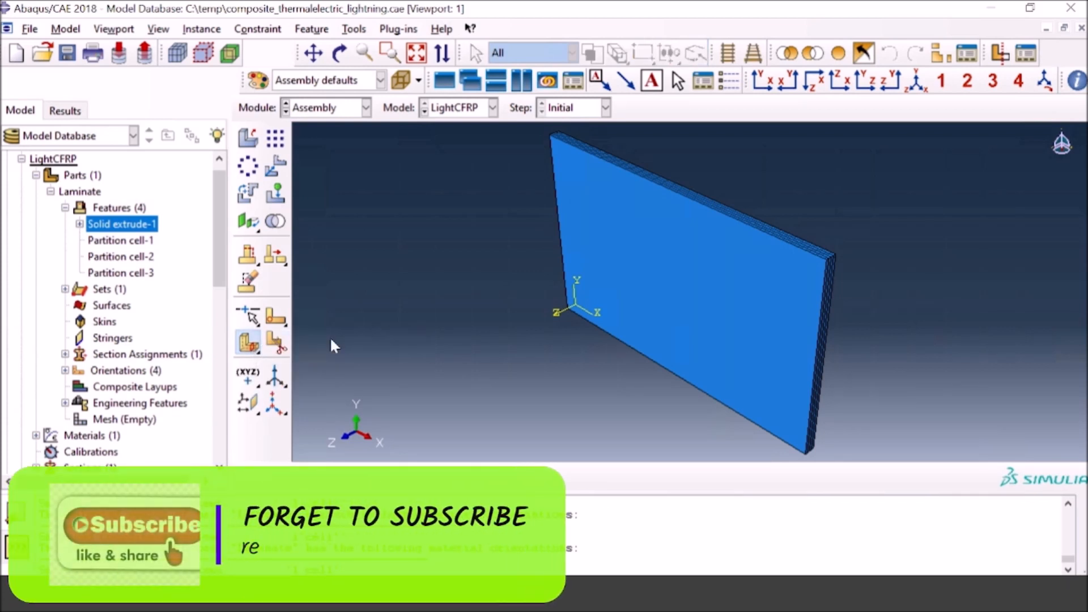
pyautogui.click(539, 337)
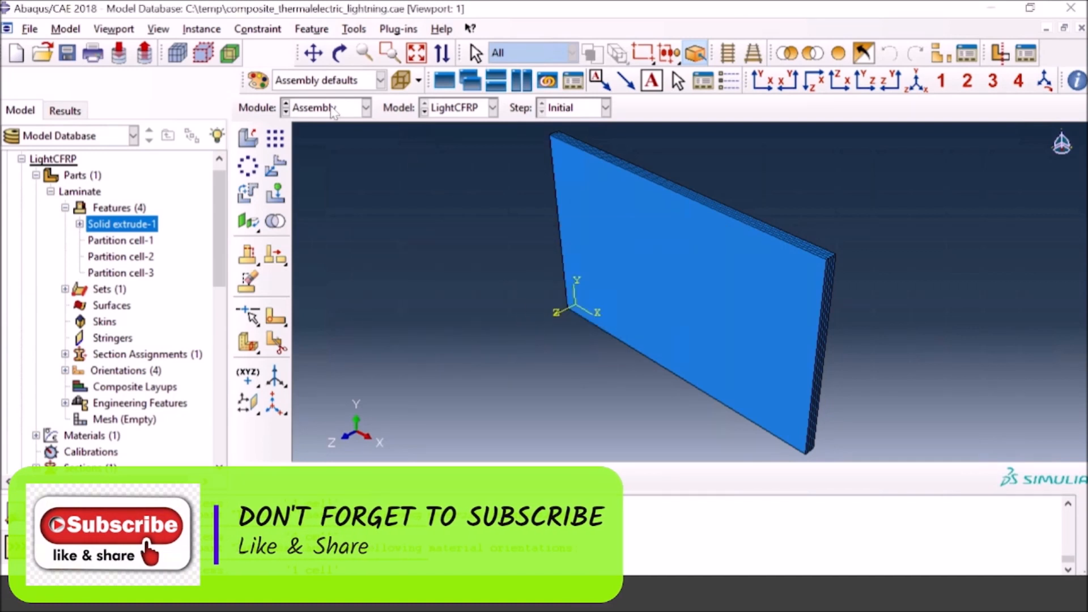
pyautogui.click(365, 108)
pyautogui.click(306, 127)
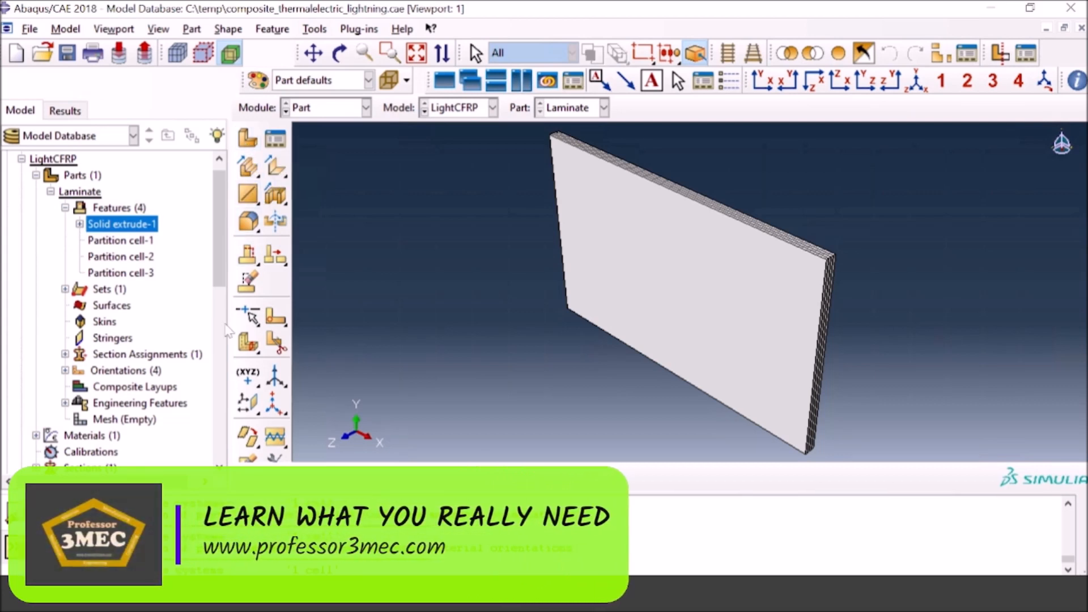
# Step: Partition the front ply's cell horizontally at mid-height with a 3 Points plane through the midpoints of its two vertical sides
pyautogui.click(245, 345)
pyautogui.click(659, 300)
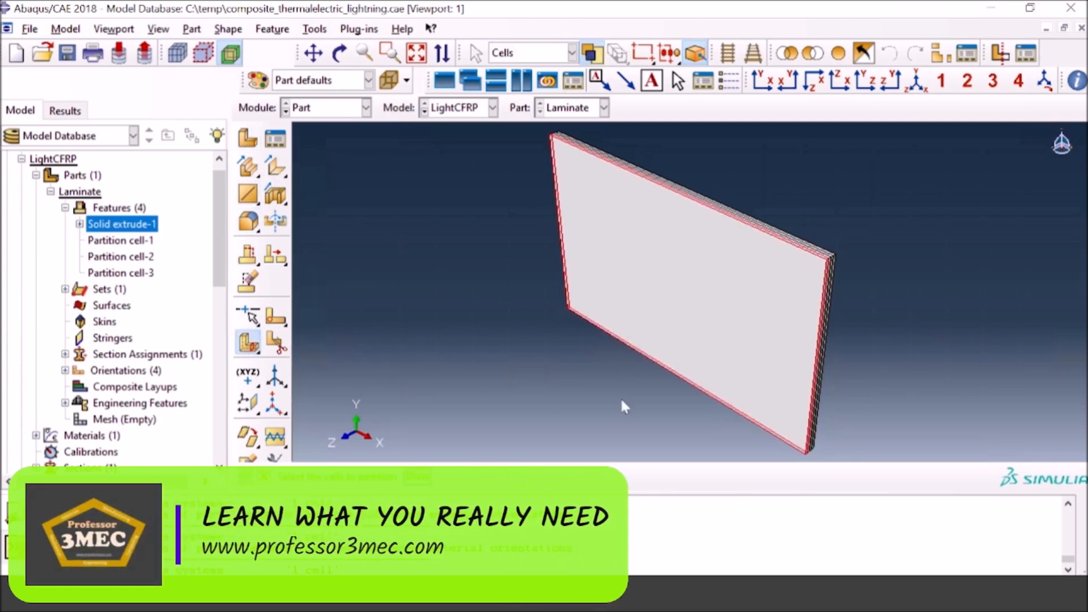
pyautogui.click(417, 476)
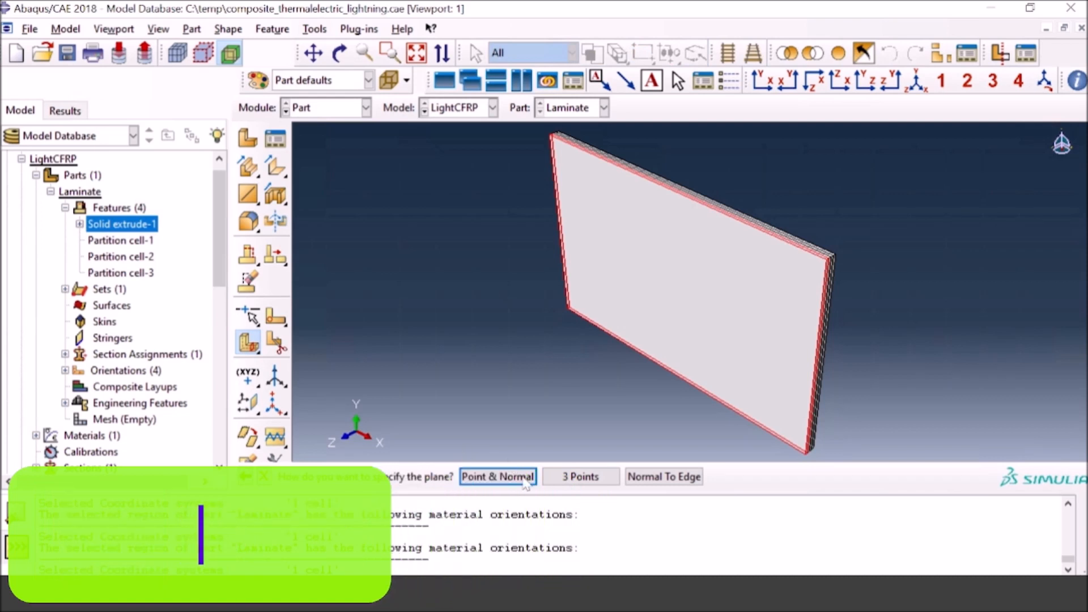
pyautogui.click(583, 477)
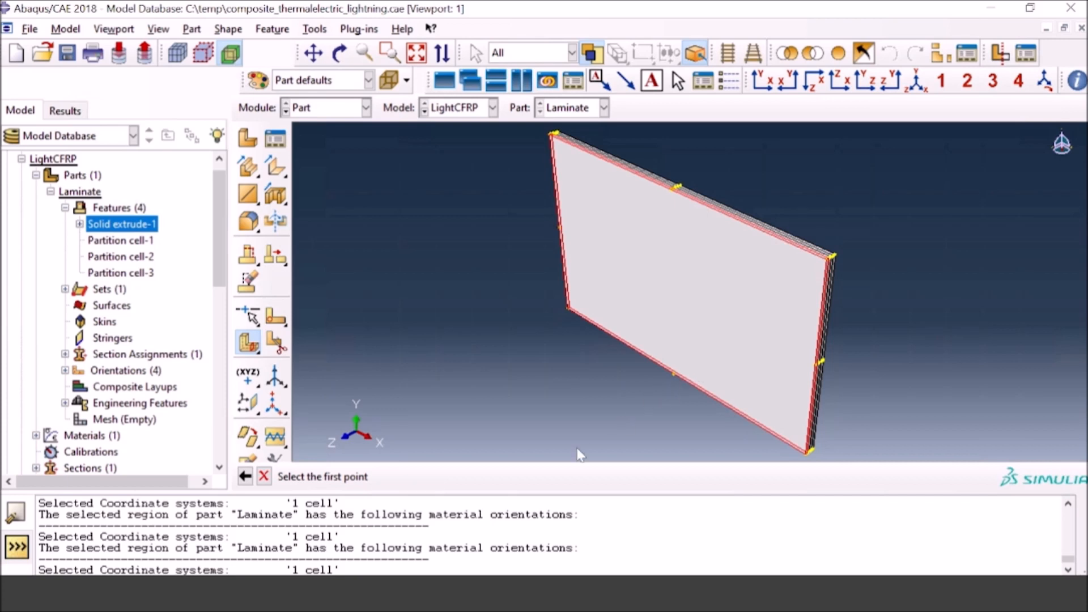
pyautogui.scroll(5, 793, 366)
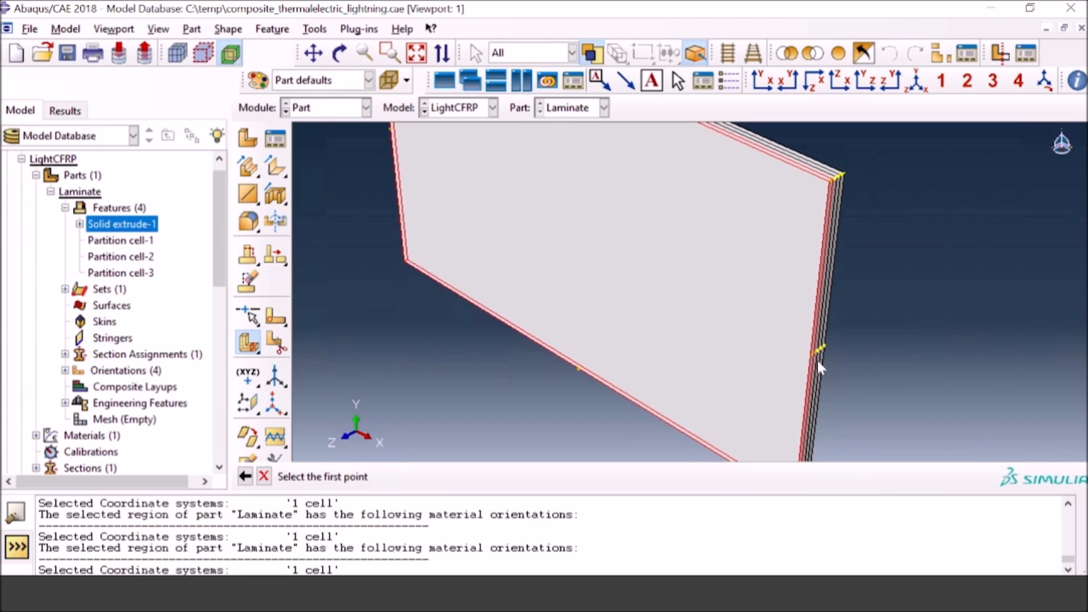
pyautogui.scroll(5, 813, 354)
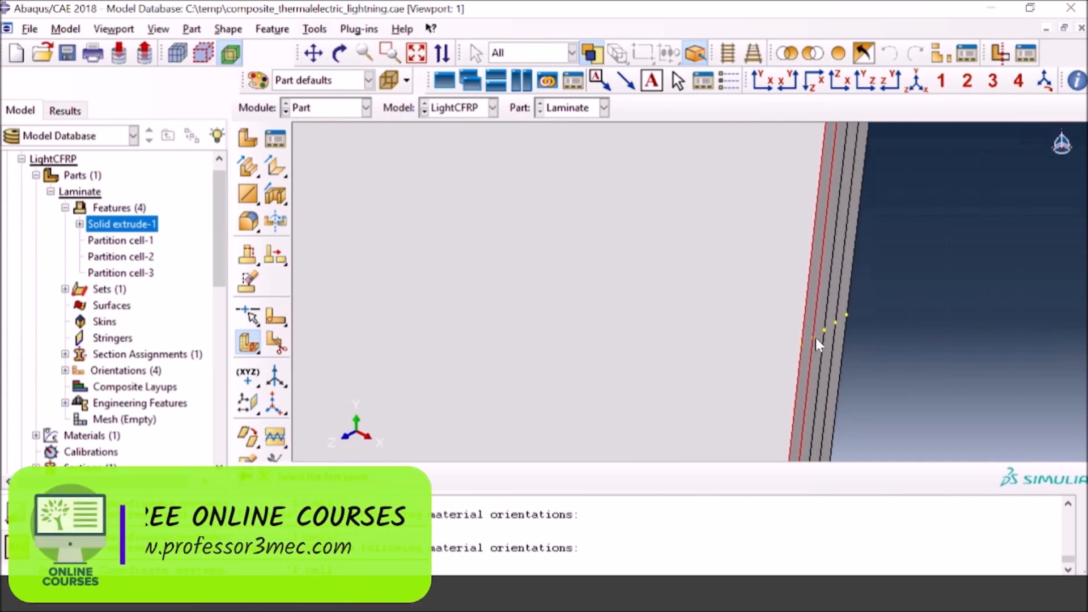
pyautogui.click(812, 337)
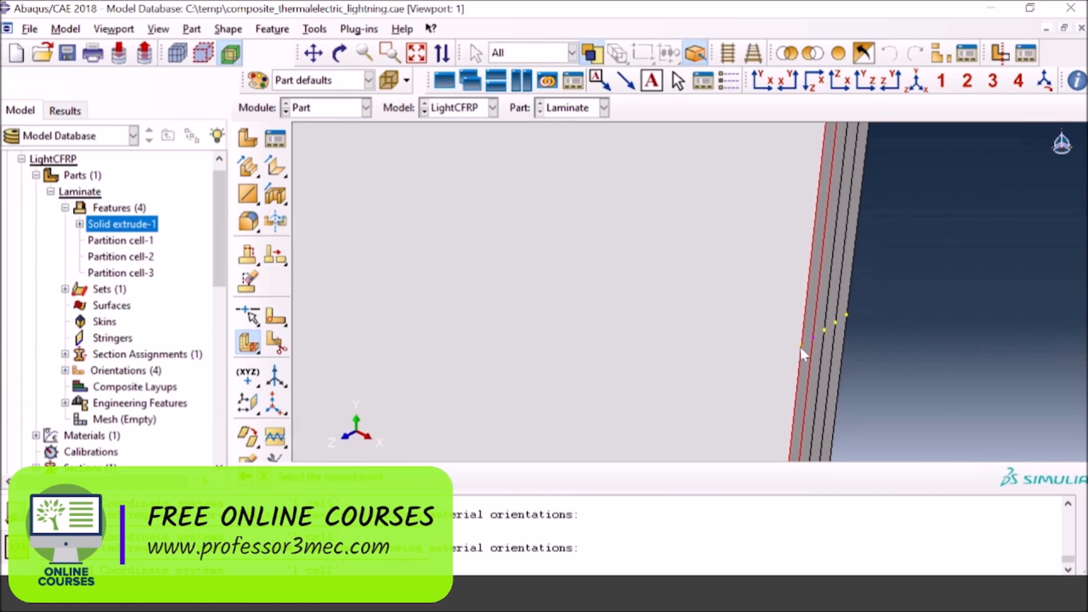
pyautogui.click(800, 345)
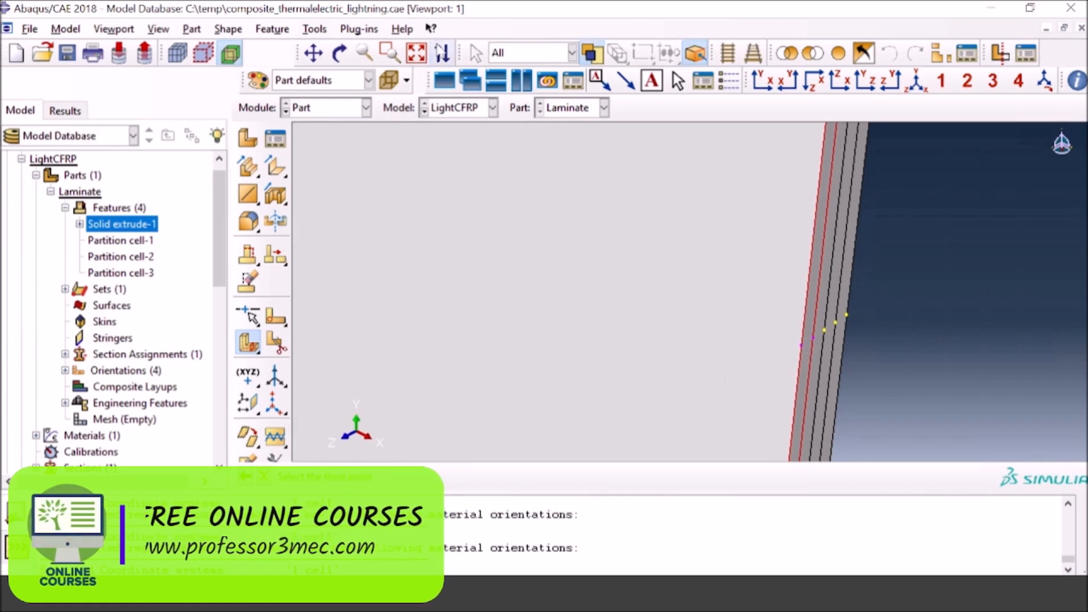
pyautogui.click(418, 53)
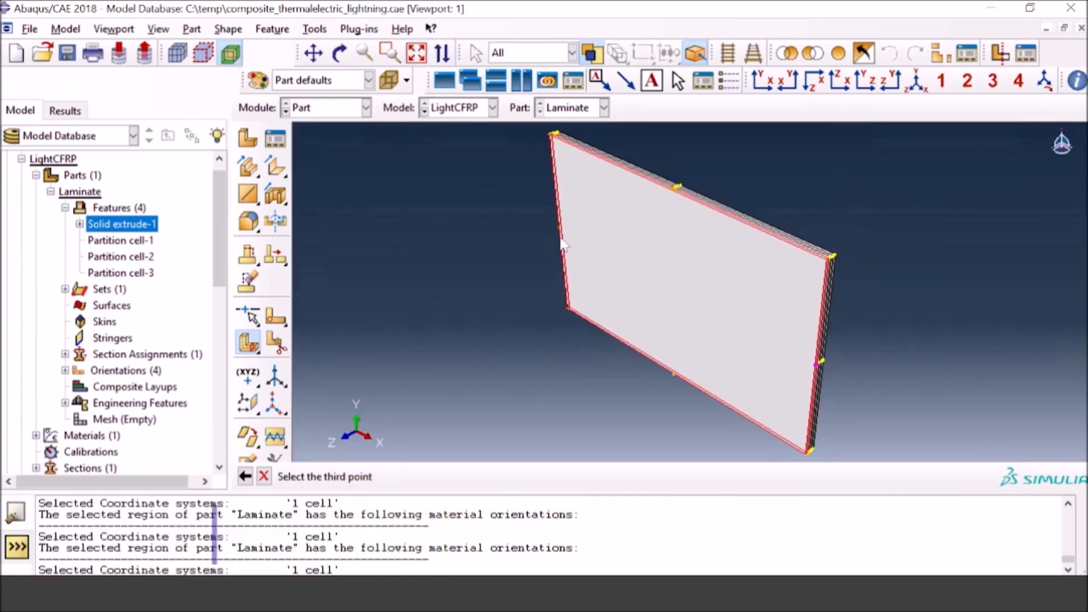
pyautogui.scroll(-1, 559, 232)
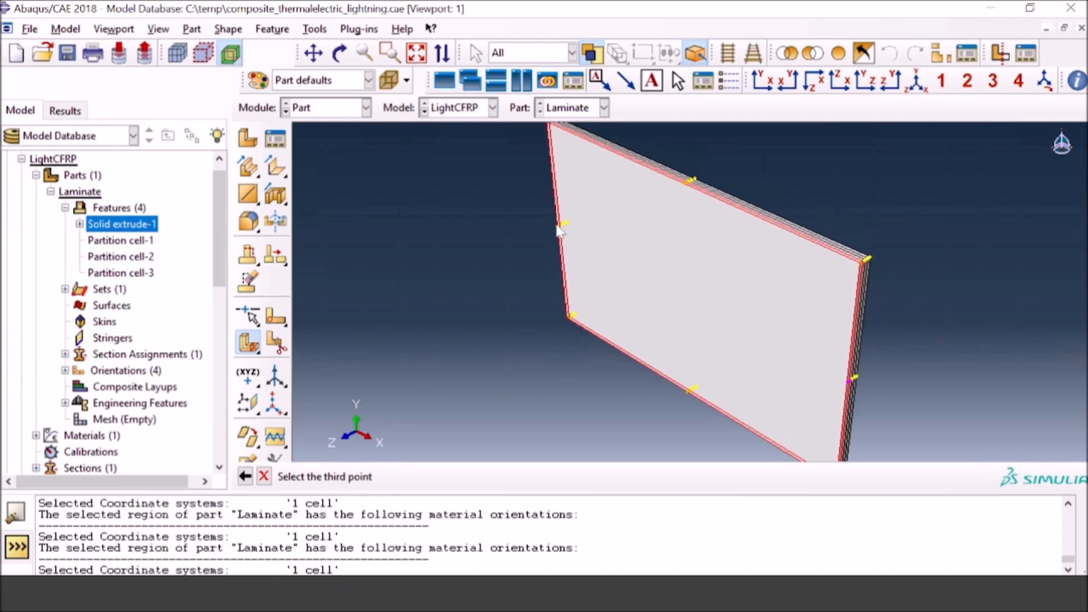
pyautogui.scroll(-3, 558, 229)
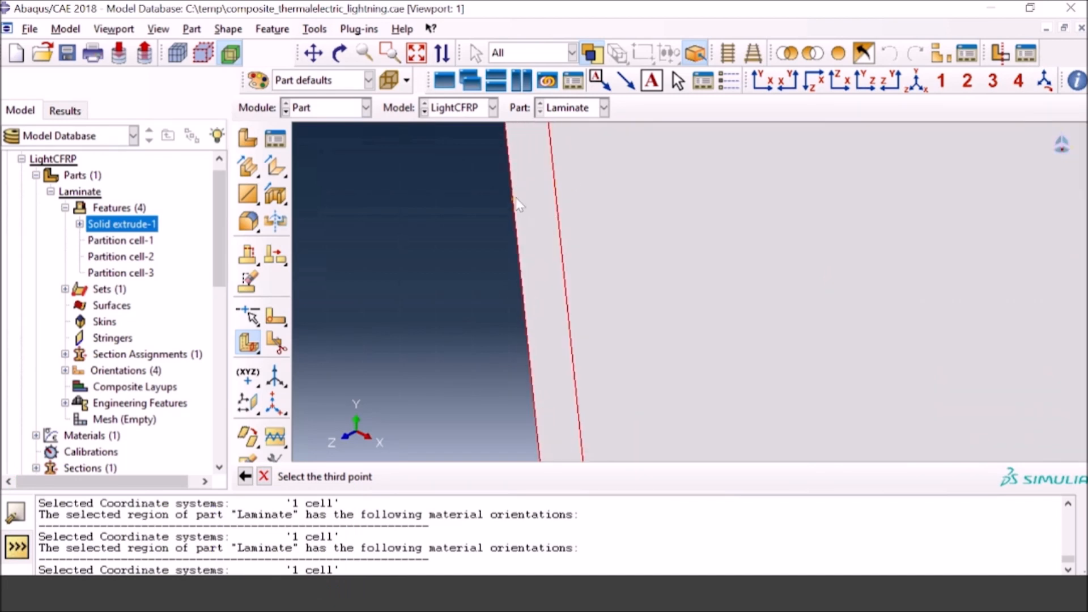
pyautogui.click(512, 199)
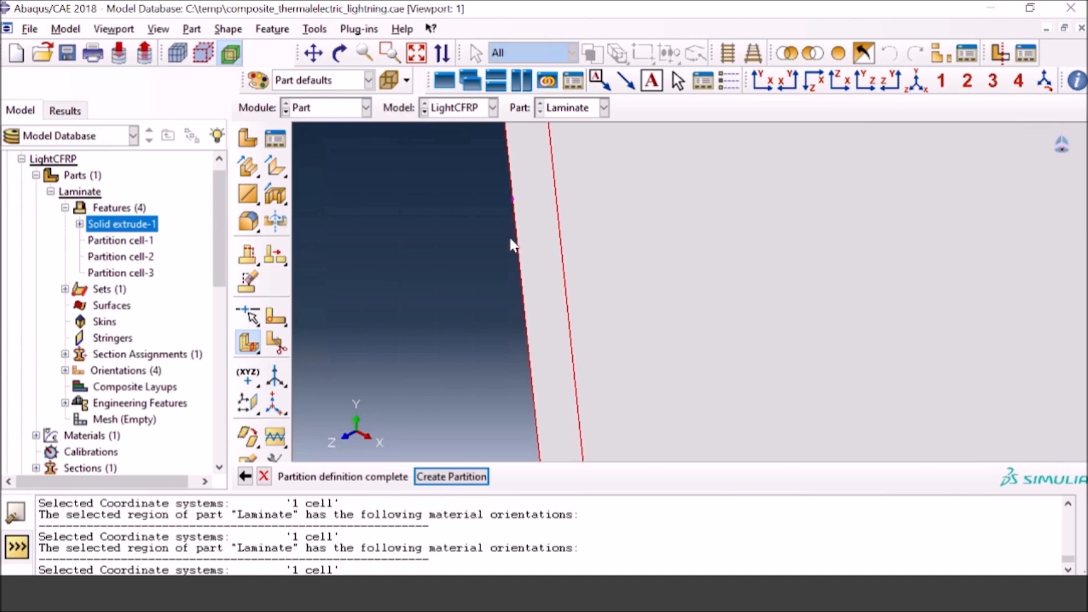
pyautogui.click(417, 53)
pyautogui.click(439, 476)
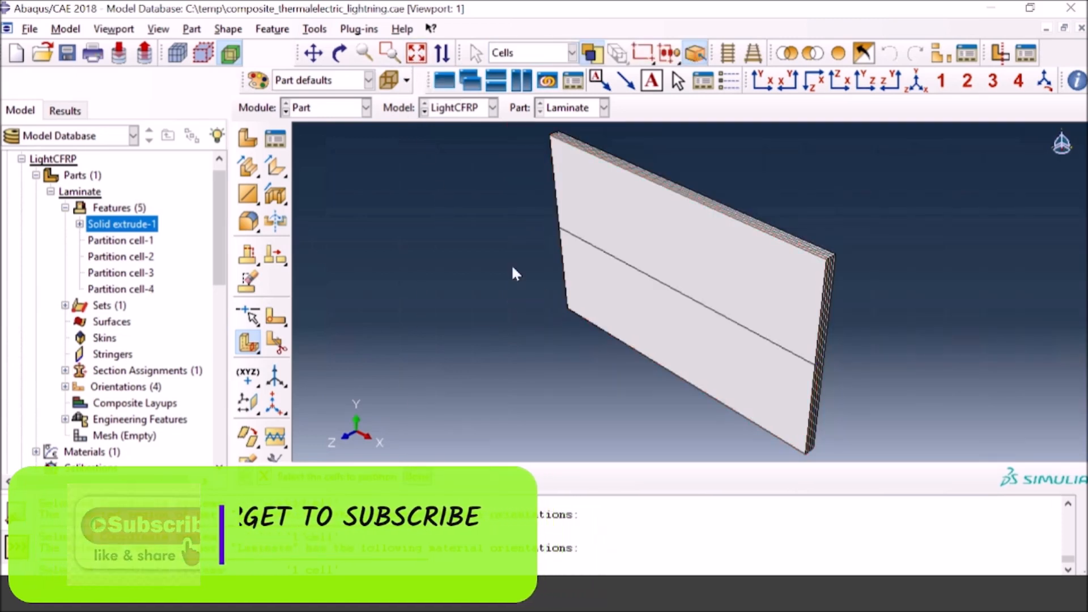
# Step: Select the upper and lower cells of the front ply for partitioning and specify the cutting plane by 3 Points
pyautogui.click(338, 53)
pyautogui.moveTo(777, 352); pyautogui.dragTo(736, 331)
pyautogui.moveTo(668, 271)
pyautogui.mouseDown()
pyautogui.moveTo(656, 256)
pyautogui.moveTo(658, 269)
pyautogui.mouseUp()
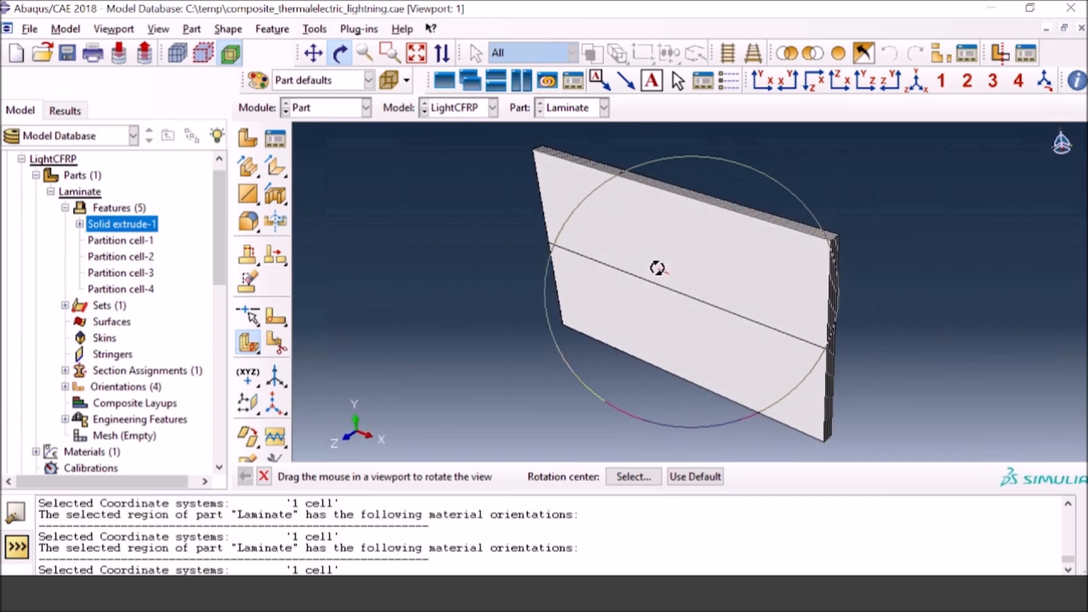
pyautogui.click(340, 56)
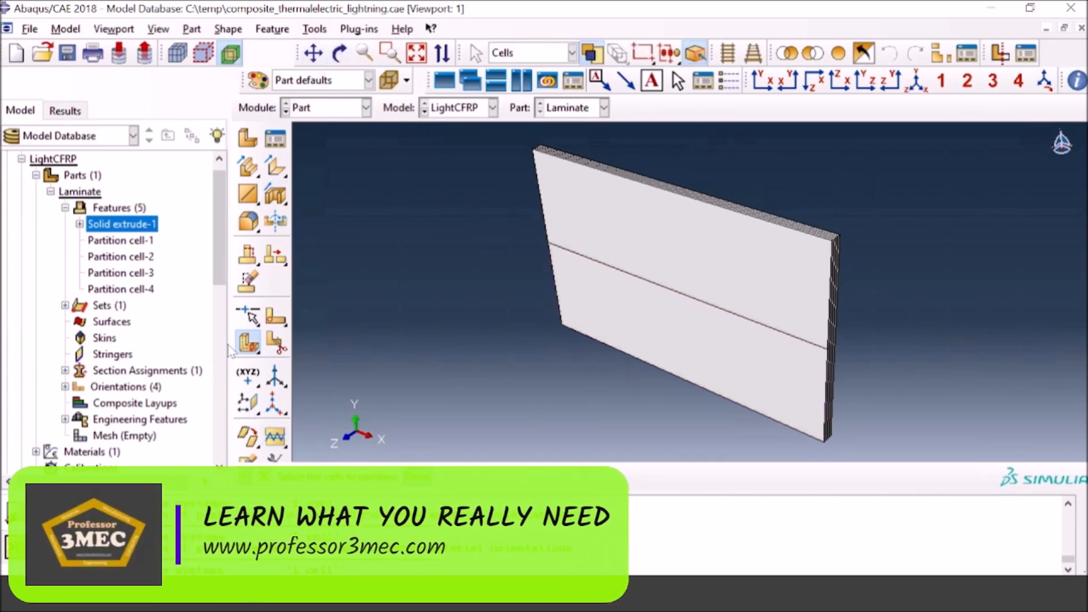
pyautogui.click(247, 347)
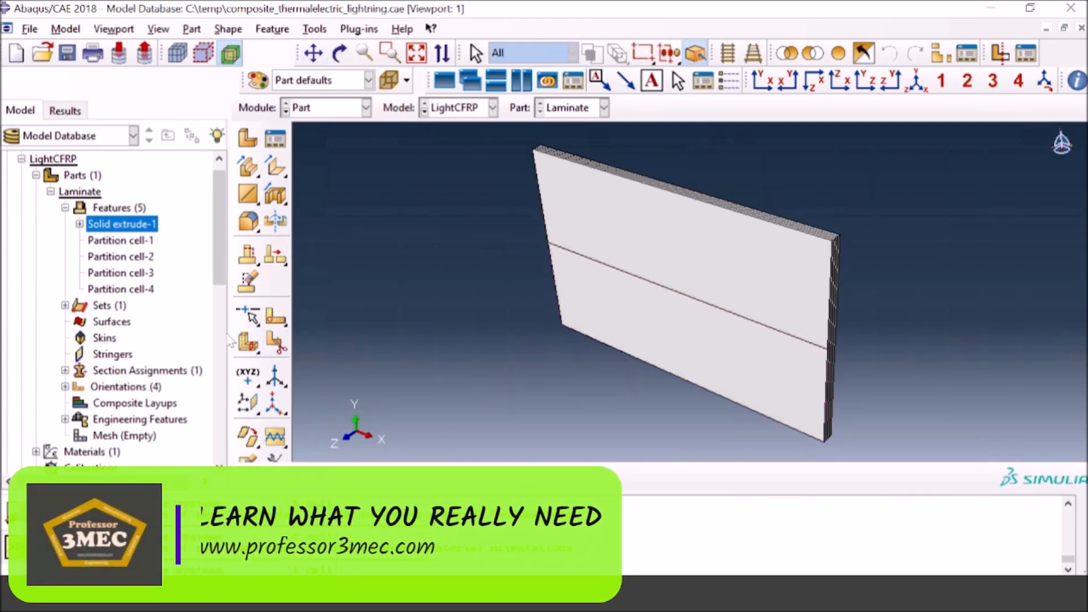
pyautogui.click(248, 343)
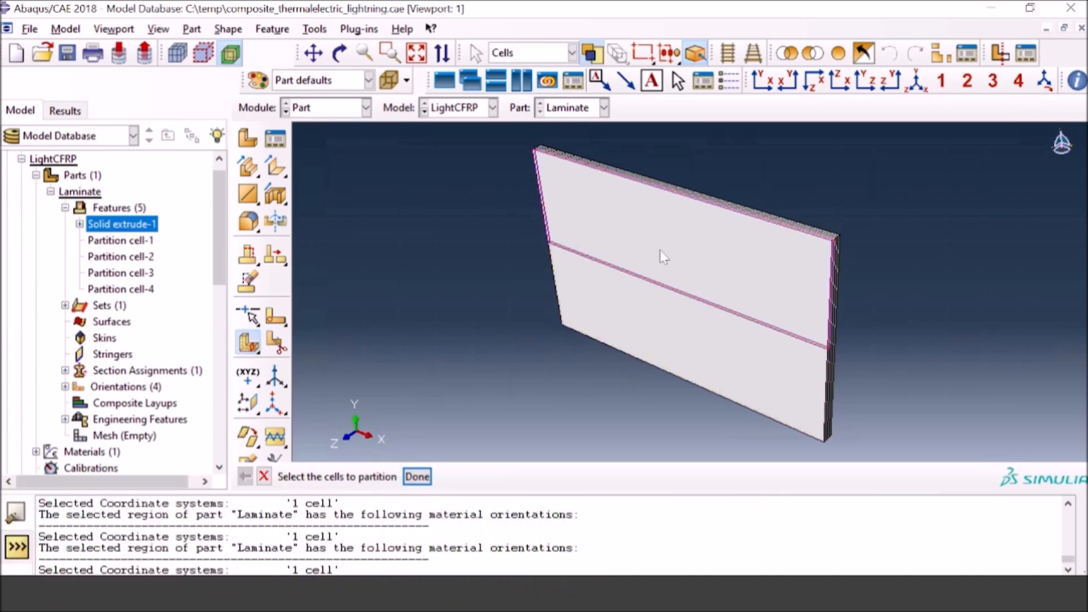
pyautogui.click(678, 340)
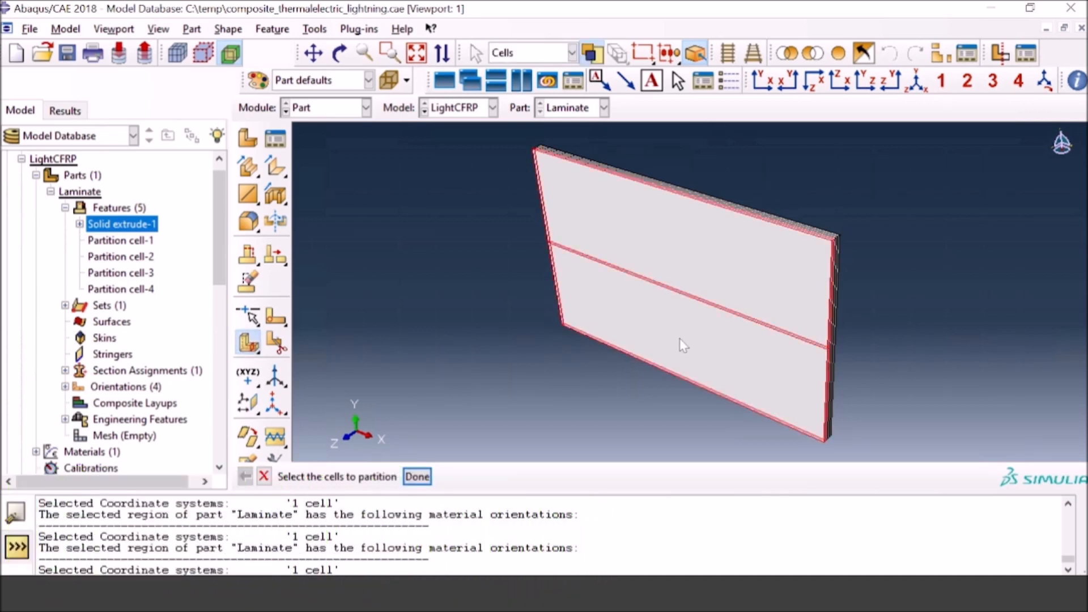
pyautogui.click(417, 476)
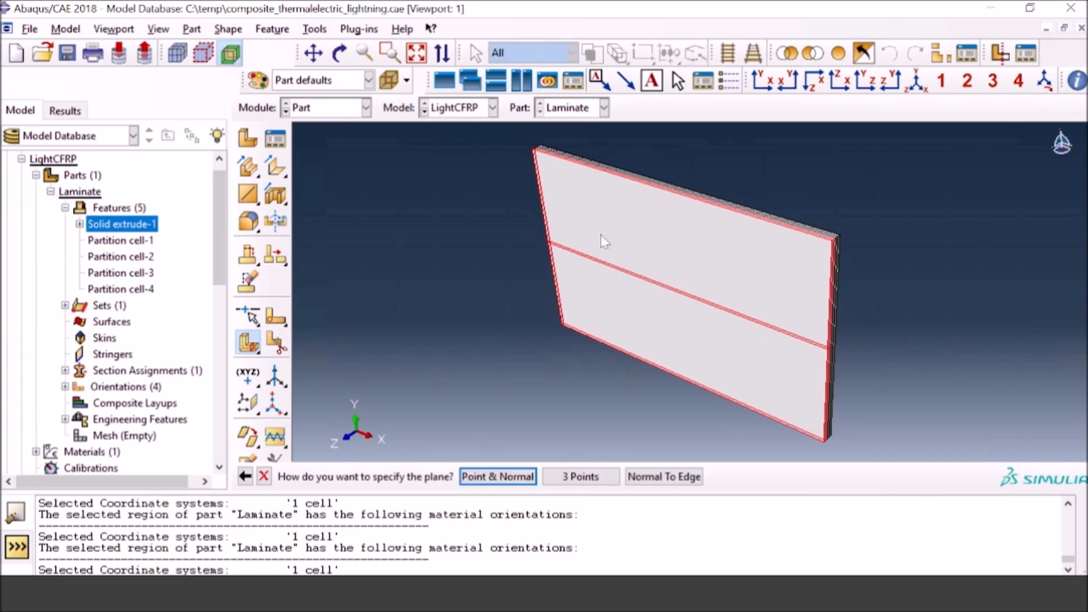
pyautogui.click(581, 476)
# Step: Partition both front-ply cells vertically through the two midpoints across the ply's top edge and the midpoint of the horizontal dividing line
pyautogui.scroll(8, 672, 193)
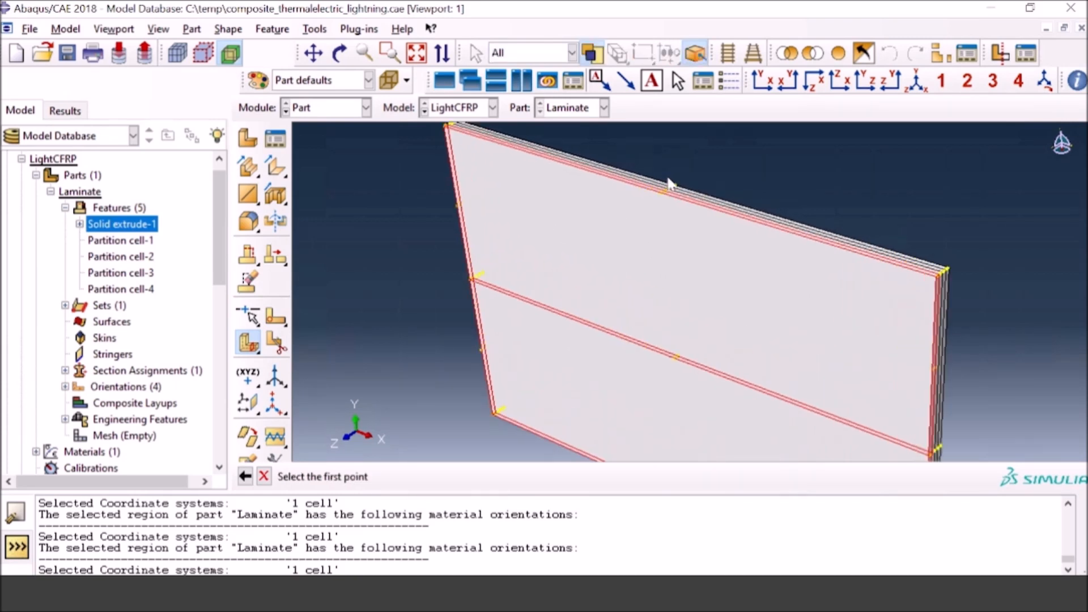
pyautogui.scroll(1, 667, 210)
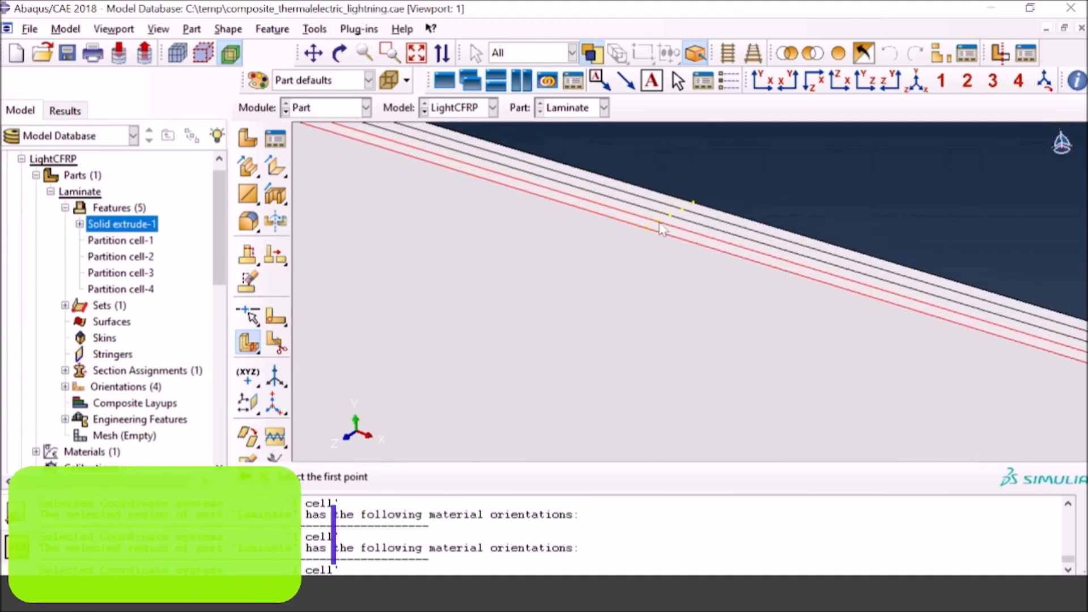
pyautogui.click(658, 221)
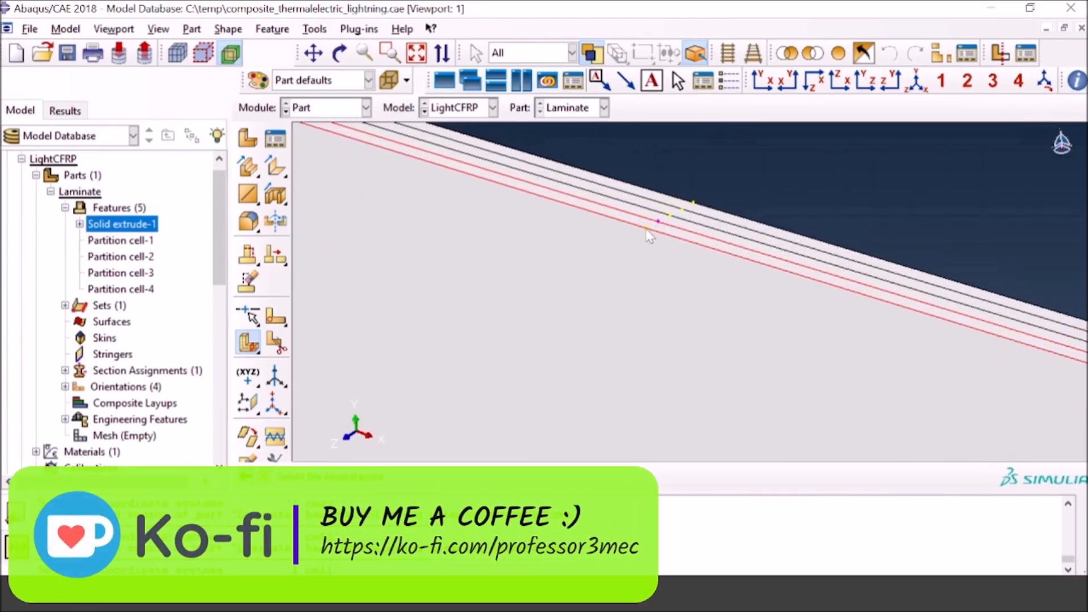
pyautogui.click(647, 229)
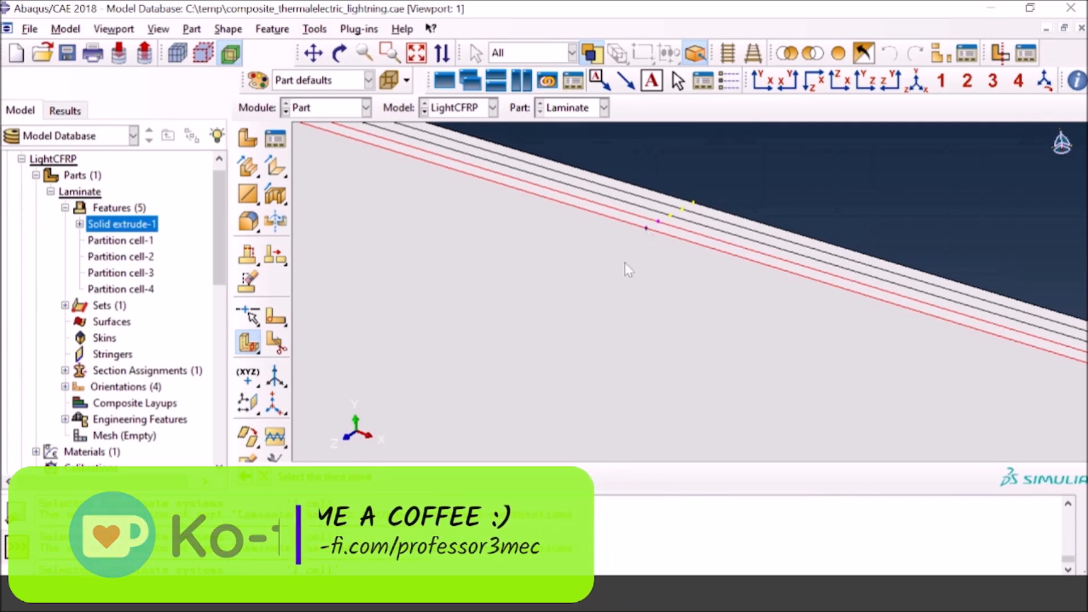
pyautogui.click(415, 58)
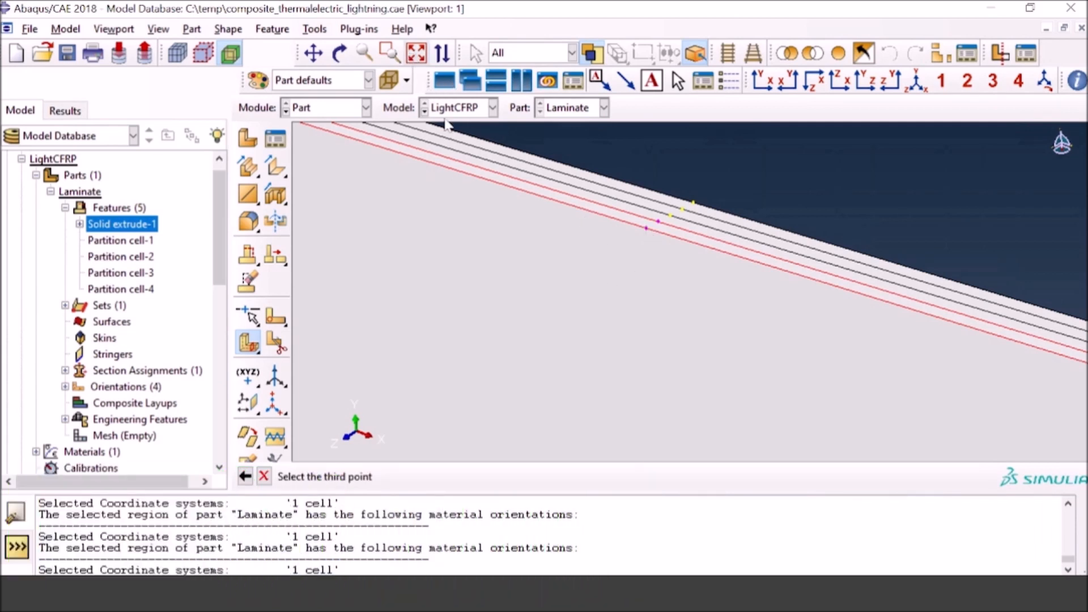
pyautogui.scroll(5, 692, 306)
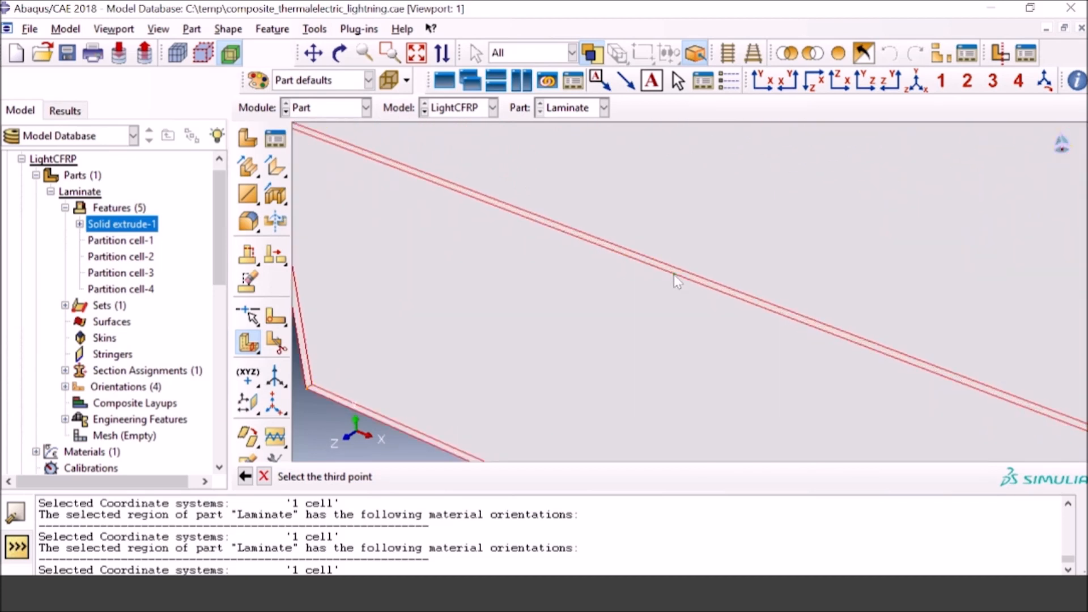
pyautogui.click(674, 275)
pyautogui.click(471, 478)
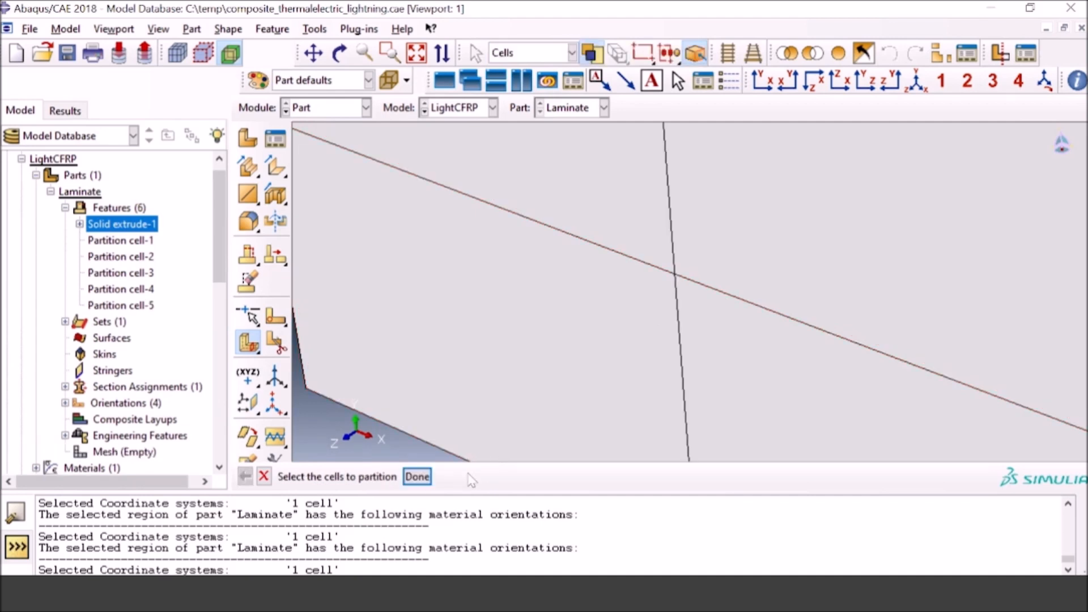
pyautogui.click(418, 477)
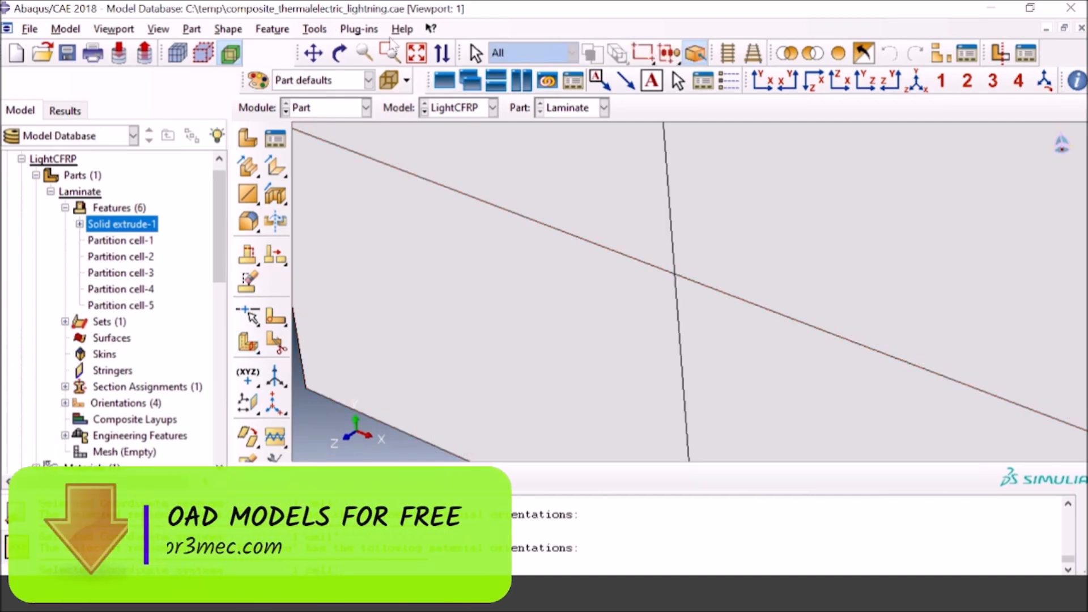
pyautogui.click(417, 53)
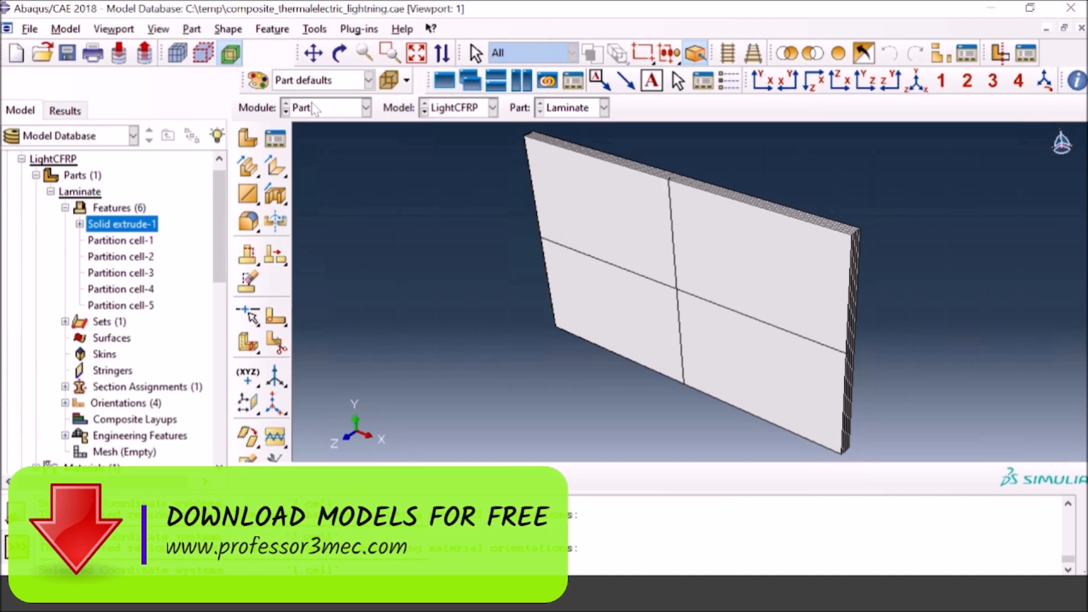
# Step: Check the partitioned laminate instance in the Assembly module and switch to the Step module
pyautogui.click(366, 107)
pyautogui.click(326, 160)
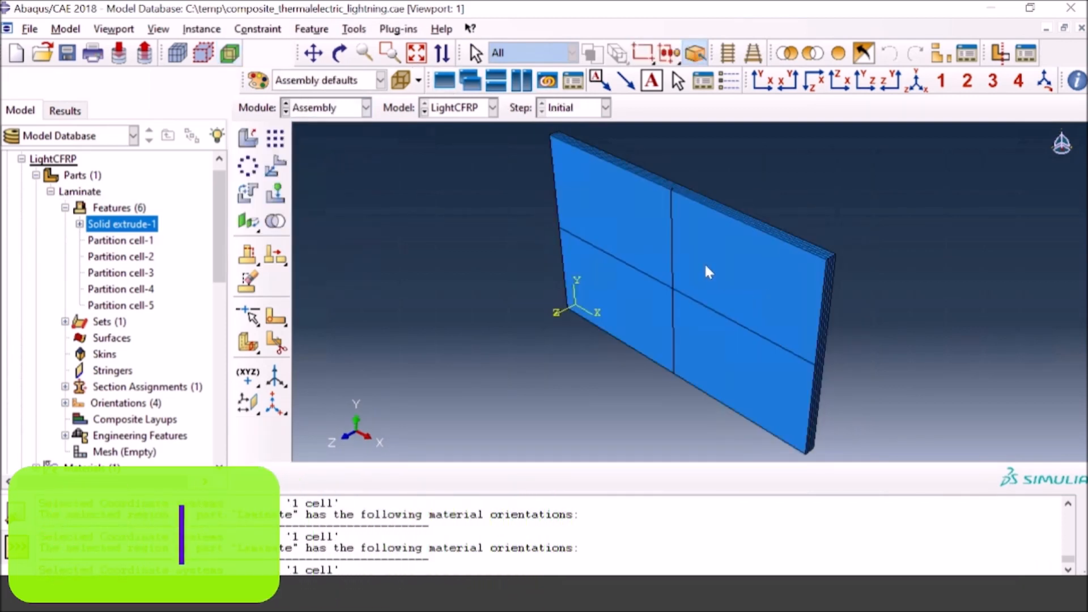
pyautogui.click(344, 113)
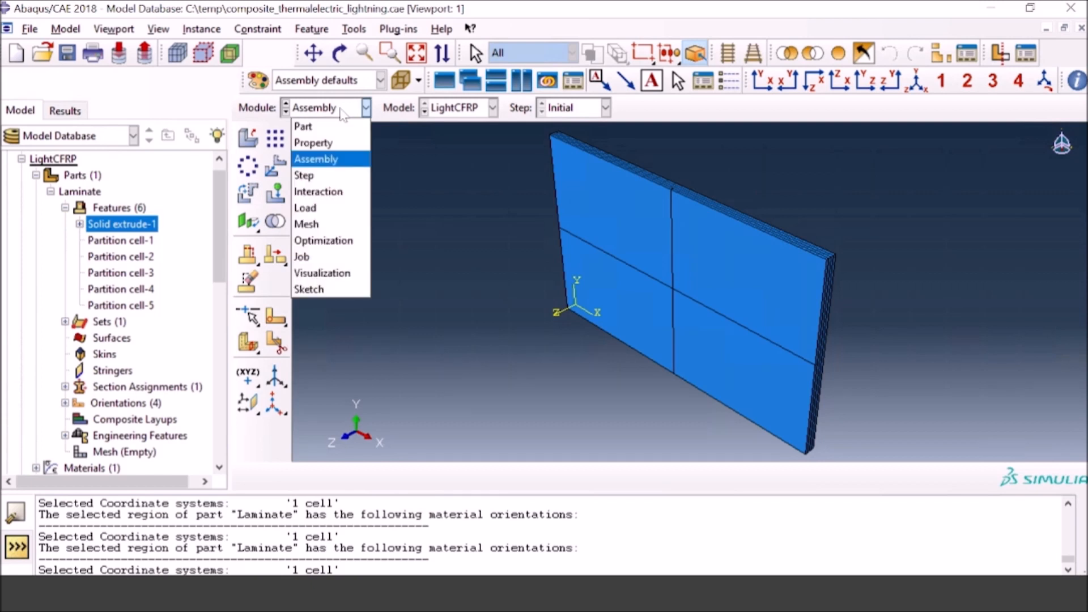
pyautogui.click(304, 175)
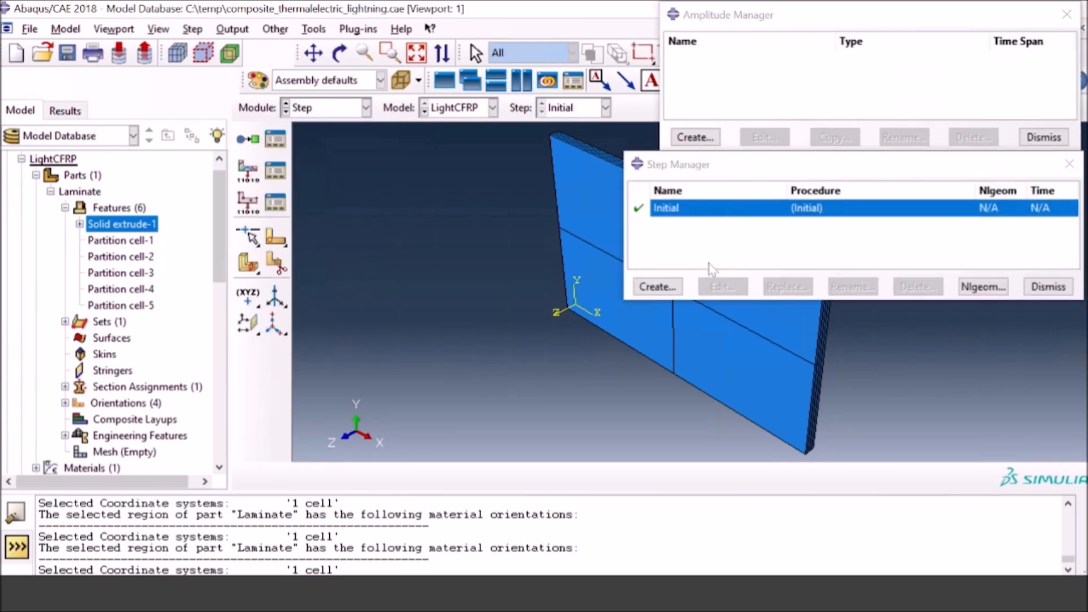
# Step: Create a transient Coupled thermal-electric step after the Initial step with a time period of 6e-5
pyautogui.click(672, 288)
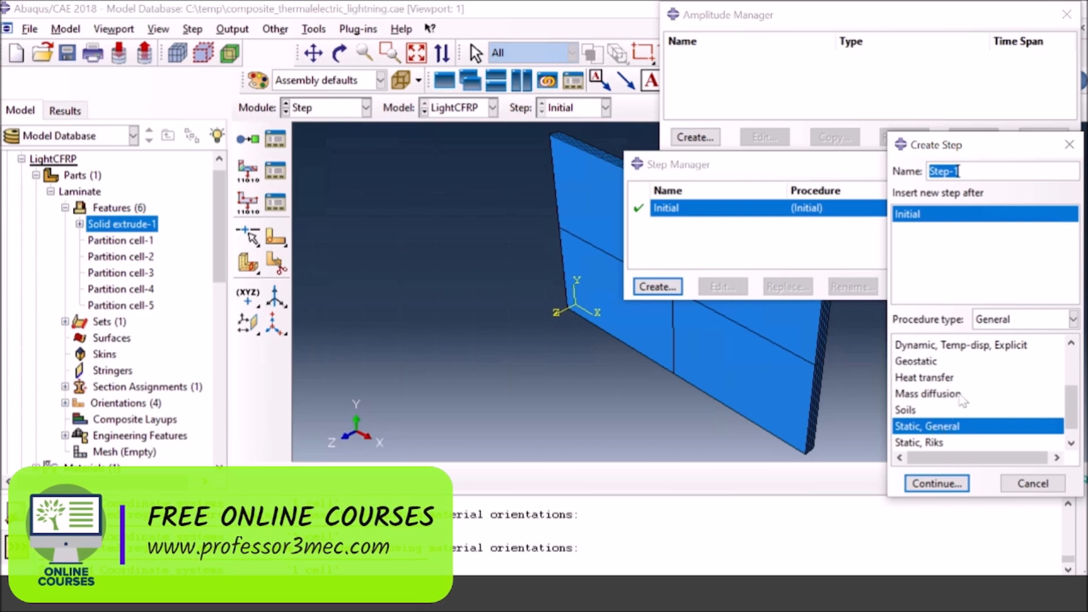
pyautogui.scroll(2, 967, 401)
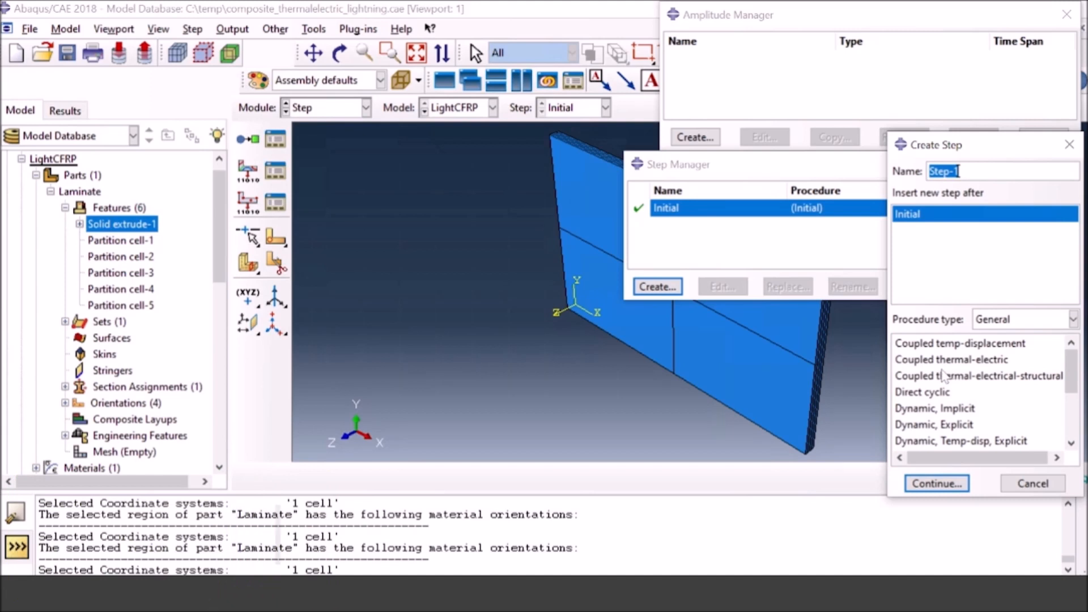
pyautogui.click(963, 362)
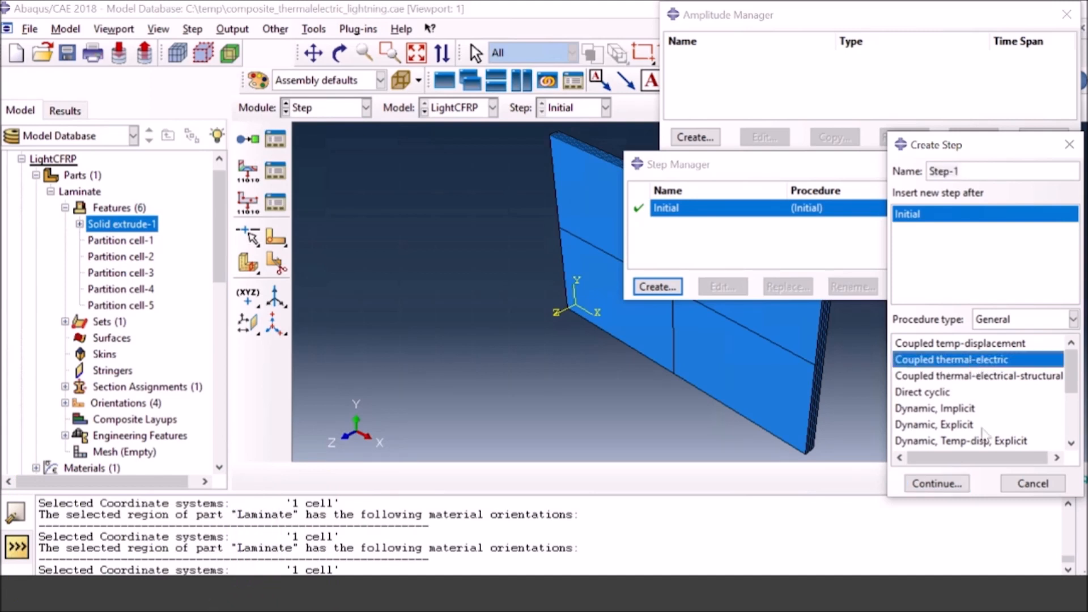
pyautogui.click(937, 483)
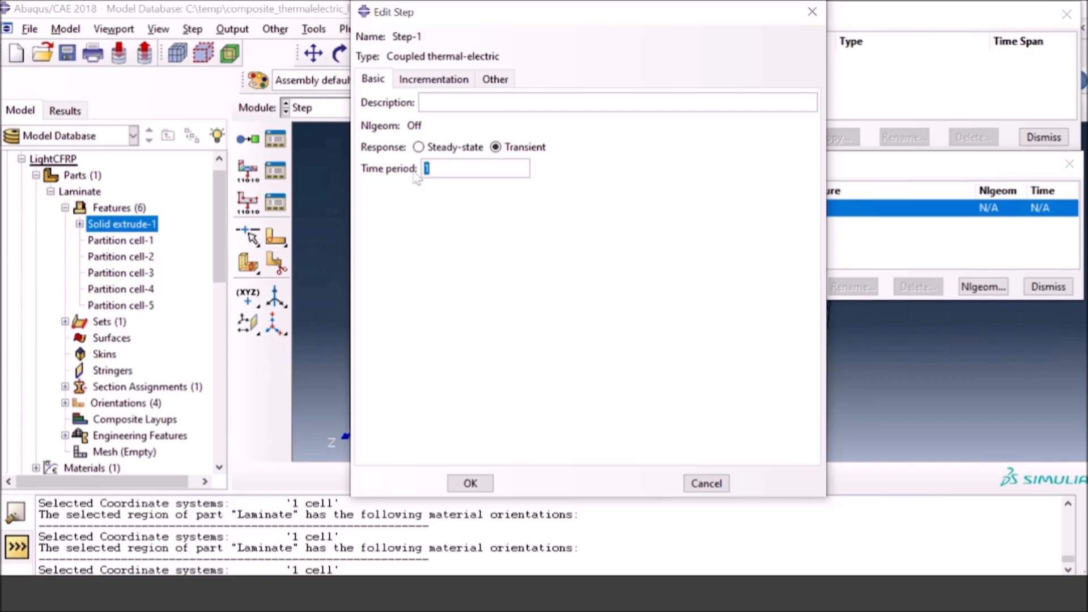
pyautogui.write('6e')
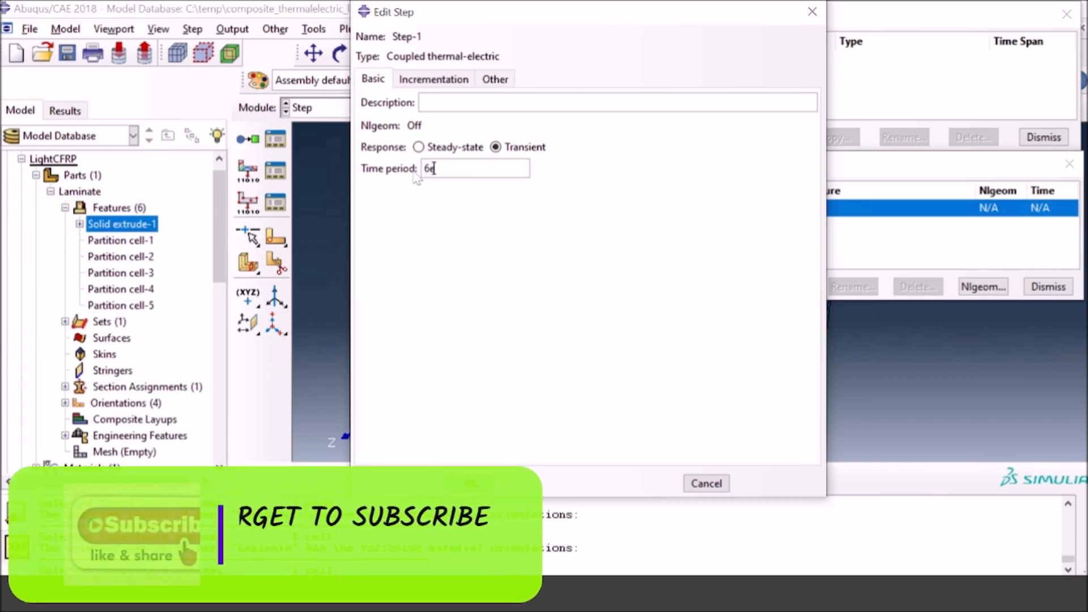
pyautogui.write('-5')
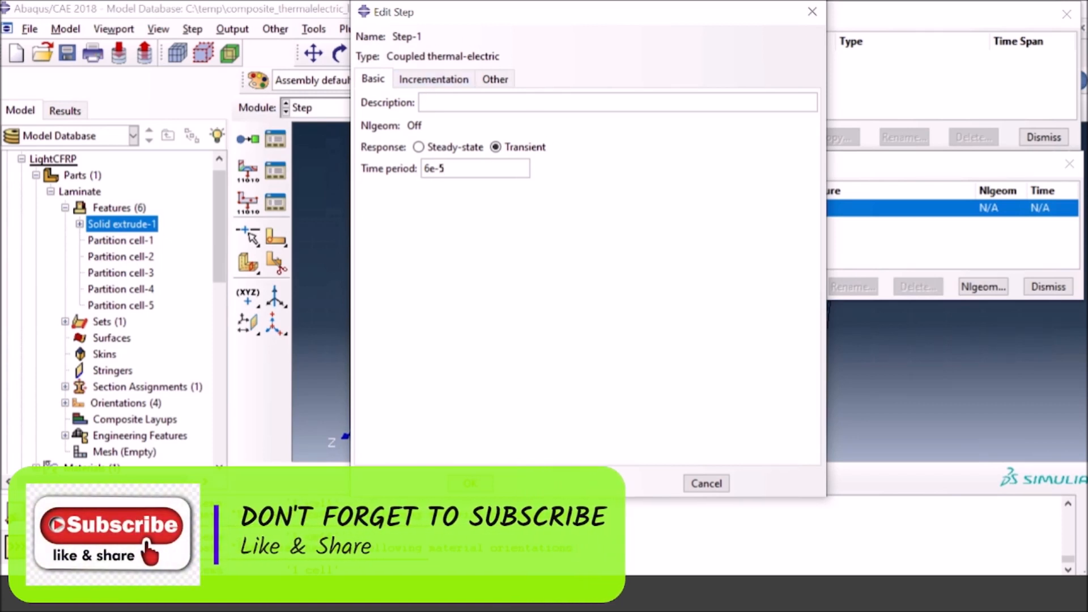
# Step: Set the step's maximum number of increments to 100000000 and its initial increment size to 1e-8
pyautogui.click(432, 80)
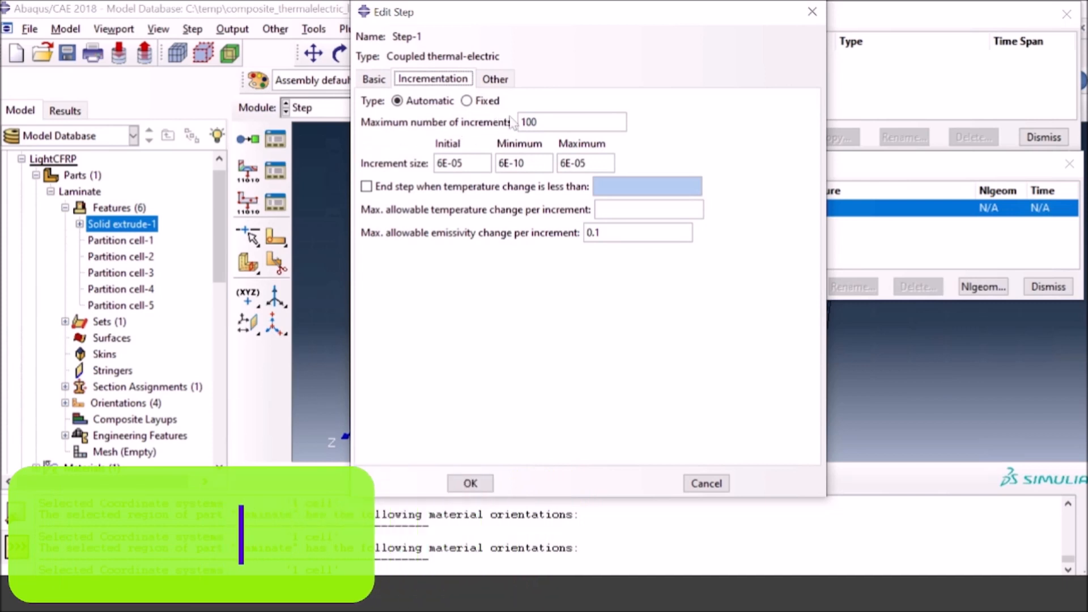
pyautogui.click(536, 121)
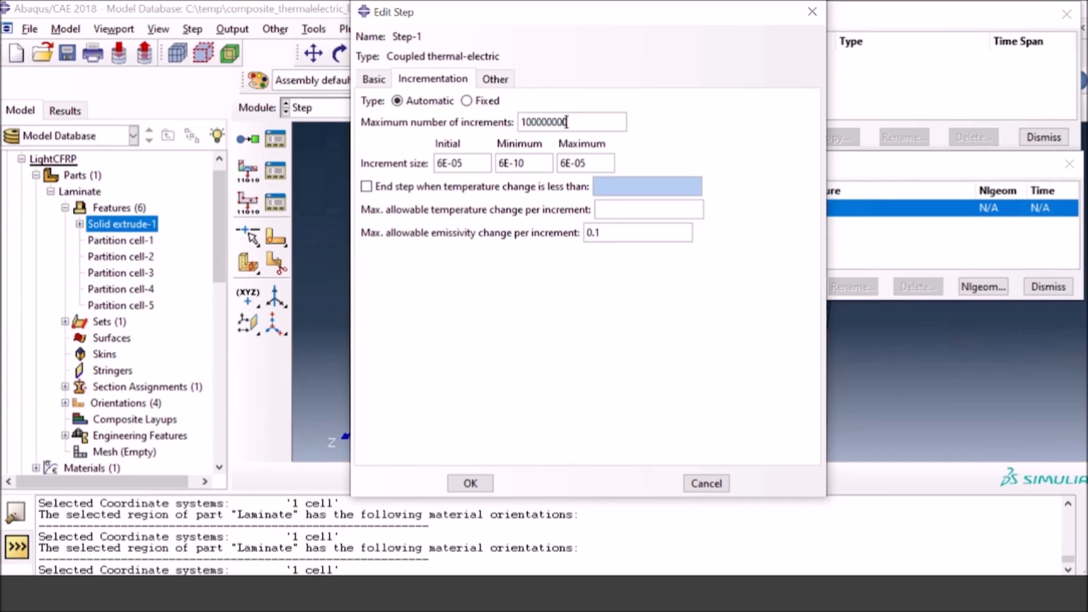
pyautogui.press('Tab')
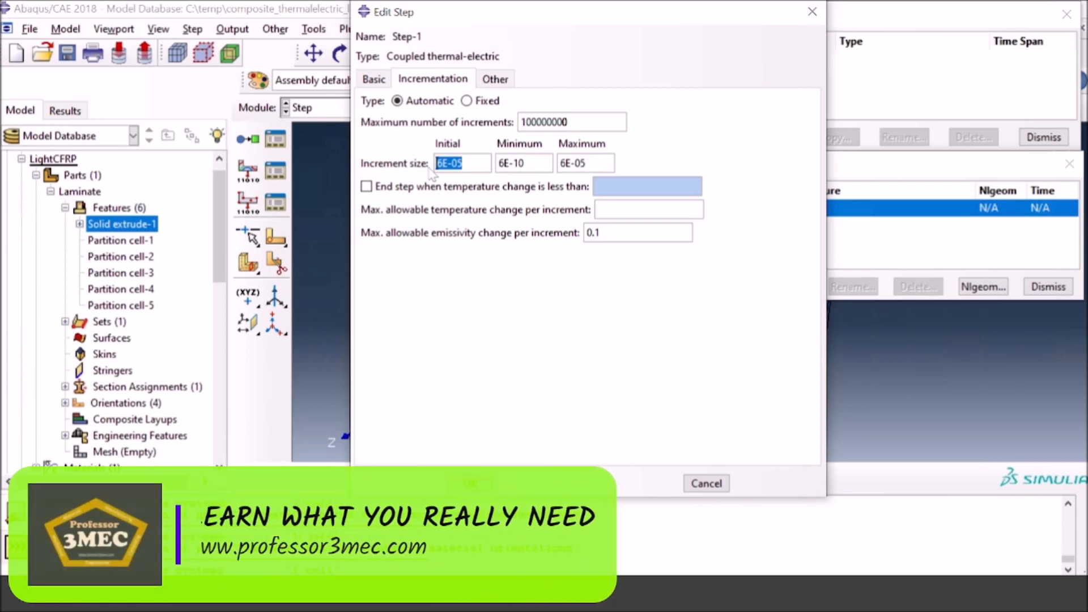
pyautogui.write('1e')
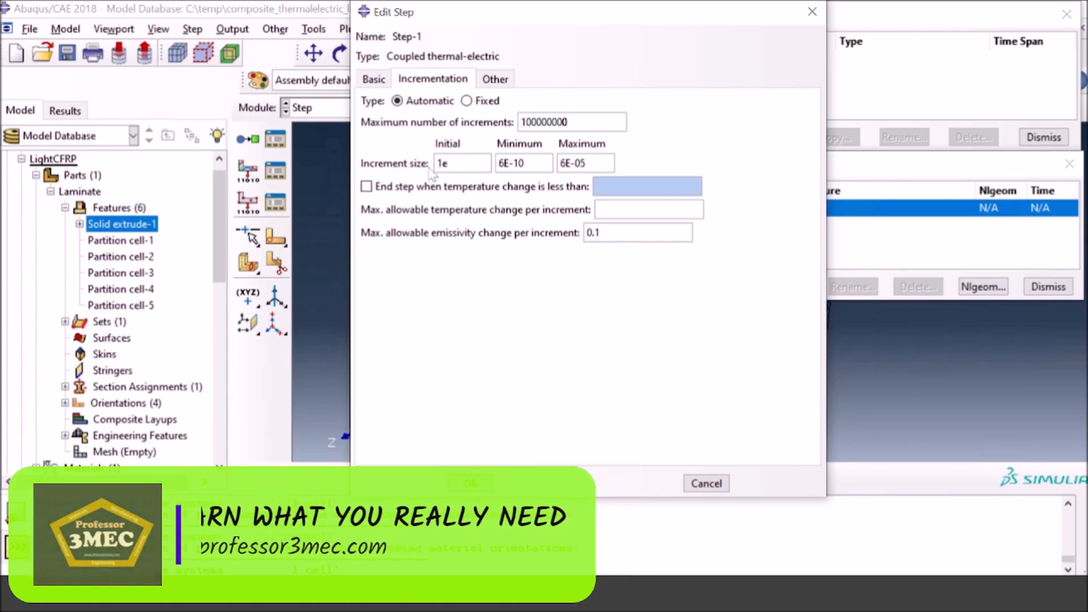
pyautogui.write('-8')
pyautogui.press('Tab')
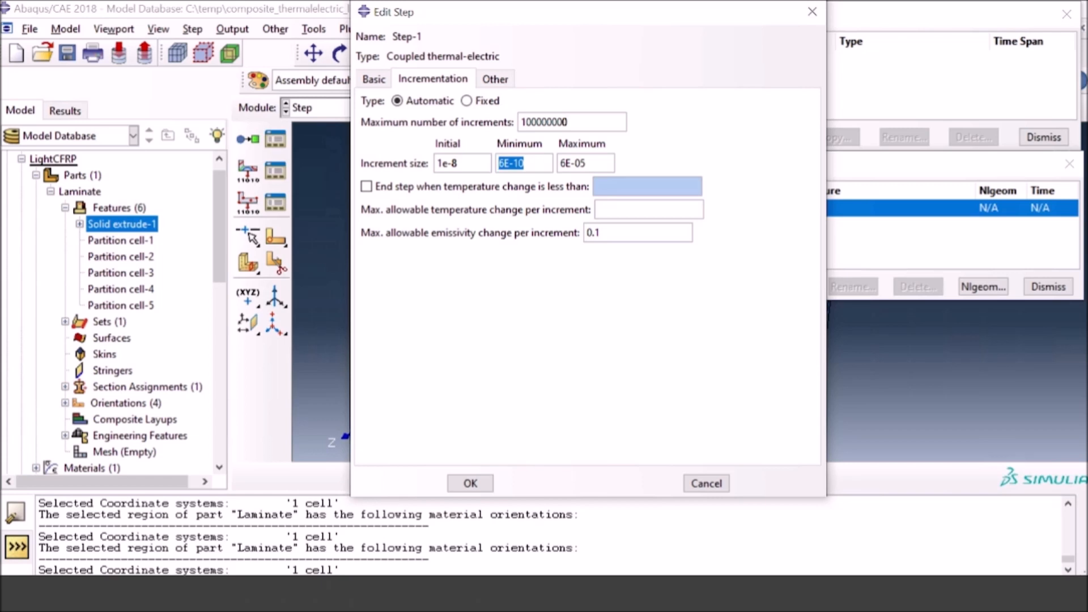
# Step: Set the minimum increment size to 6e-15, the maximum to 1e-7, and the maximum allowable temperature change per increment to 10
pyautogui.write('6')
pyautogui.press('Tab')
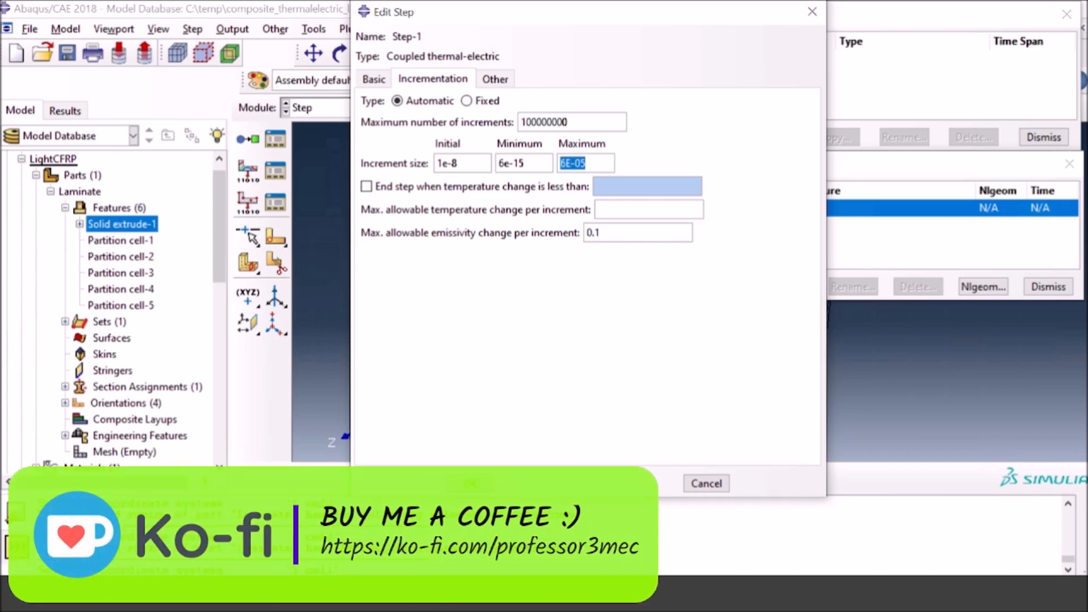
pyautogui.write('1e-7')
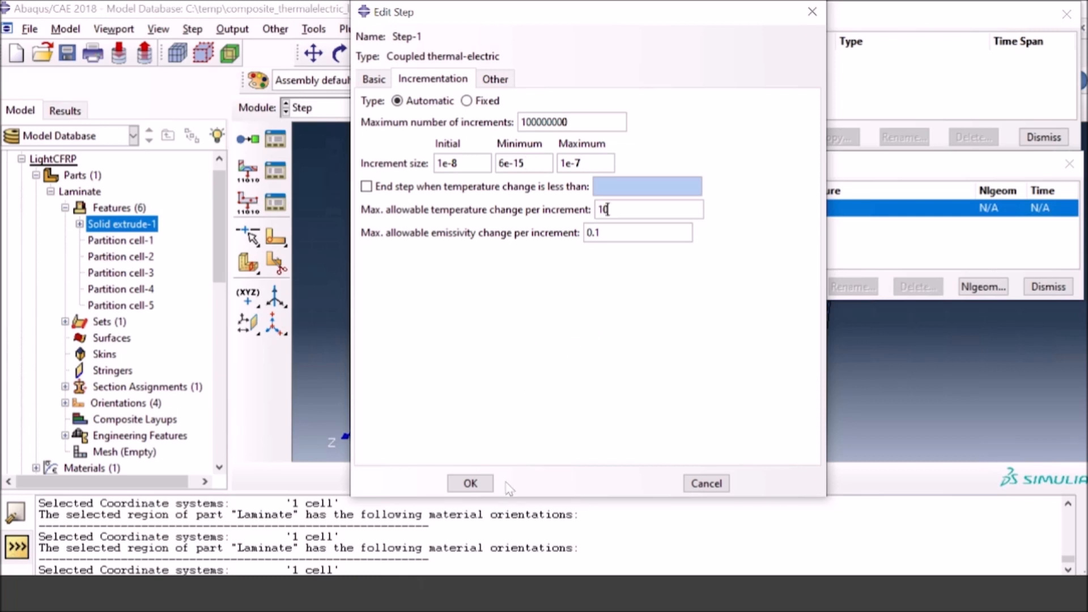
pyautogui.click(471, 484)
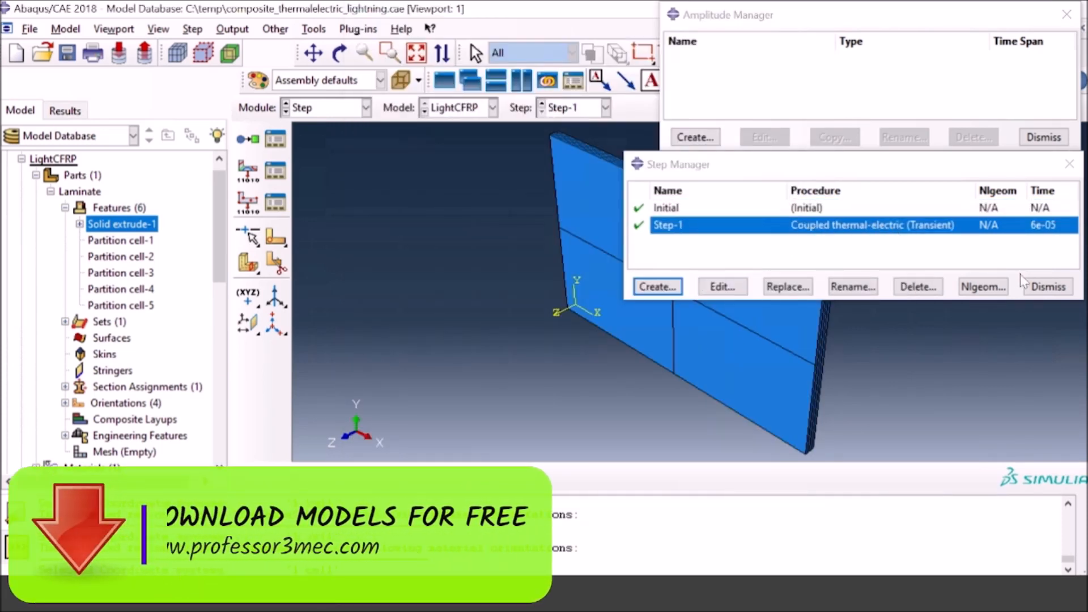
# Step: Add the element temperature variable TEMP to the F-Output-1 field output request for Step-1
pyautogui.click(273, 172)
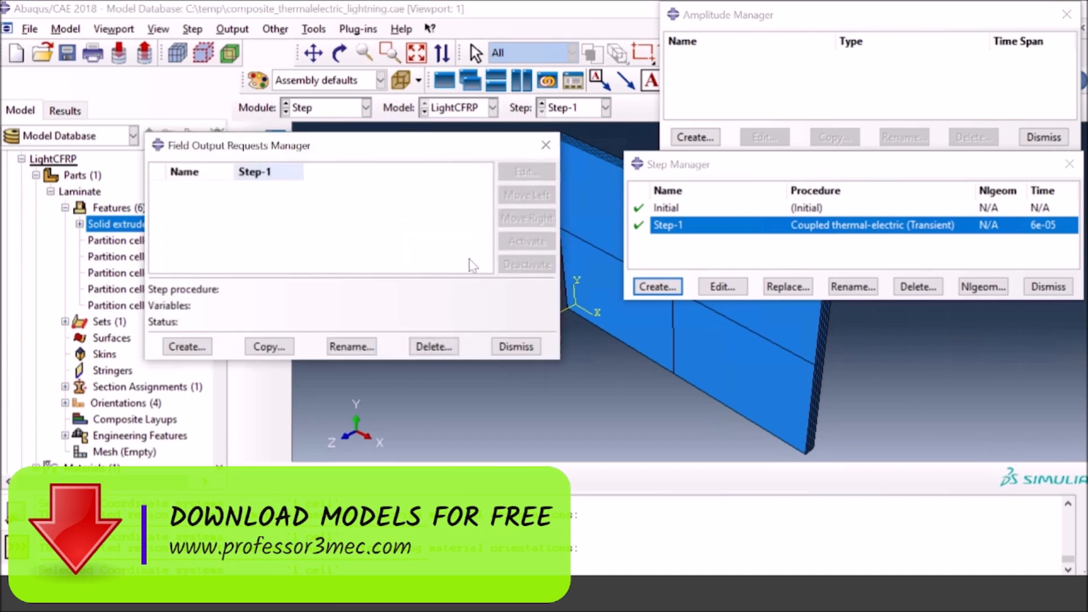
pyautogui.click(518, 172)
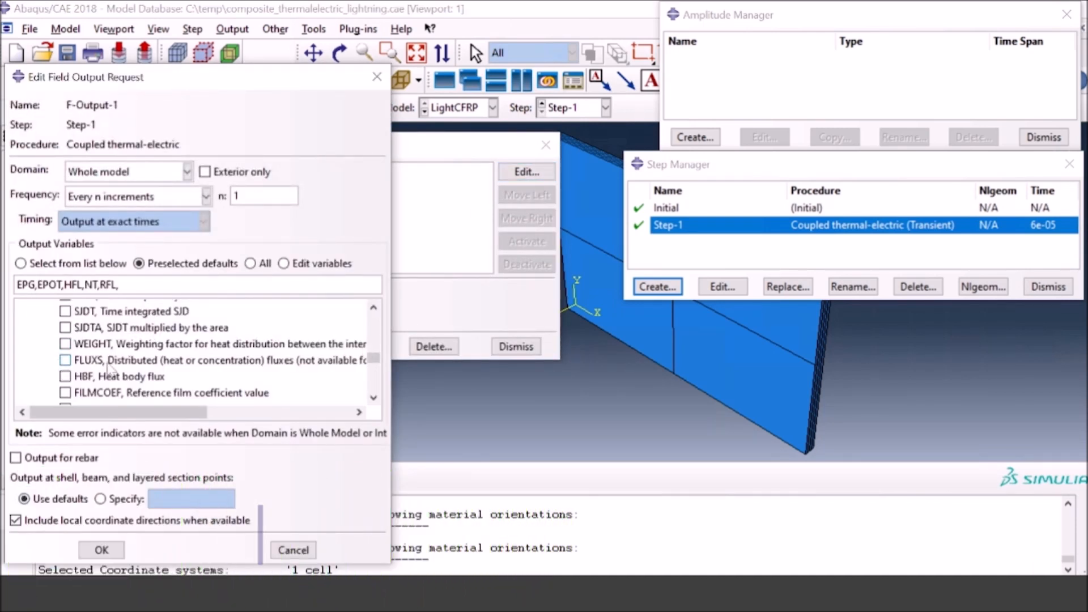
pyautogui.scroll(-1, 244, 366)
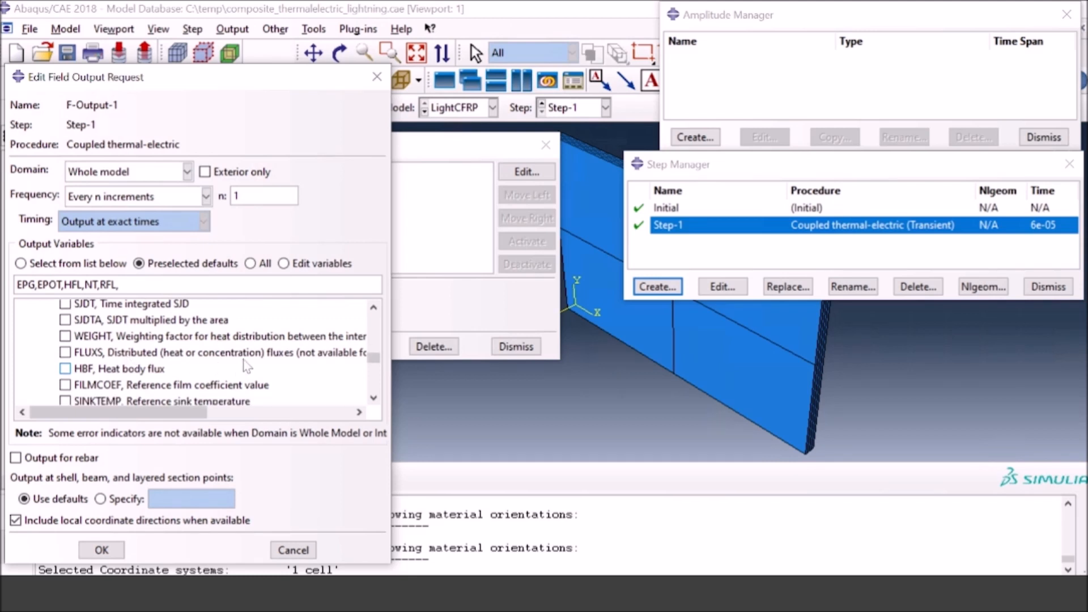
pyautogui.scroll(-1, 245, 367)
pyautogui.scroll(-5, 244, 367)
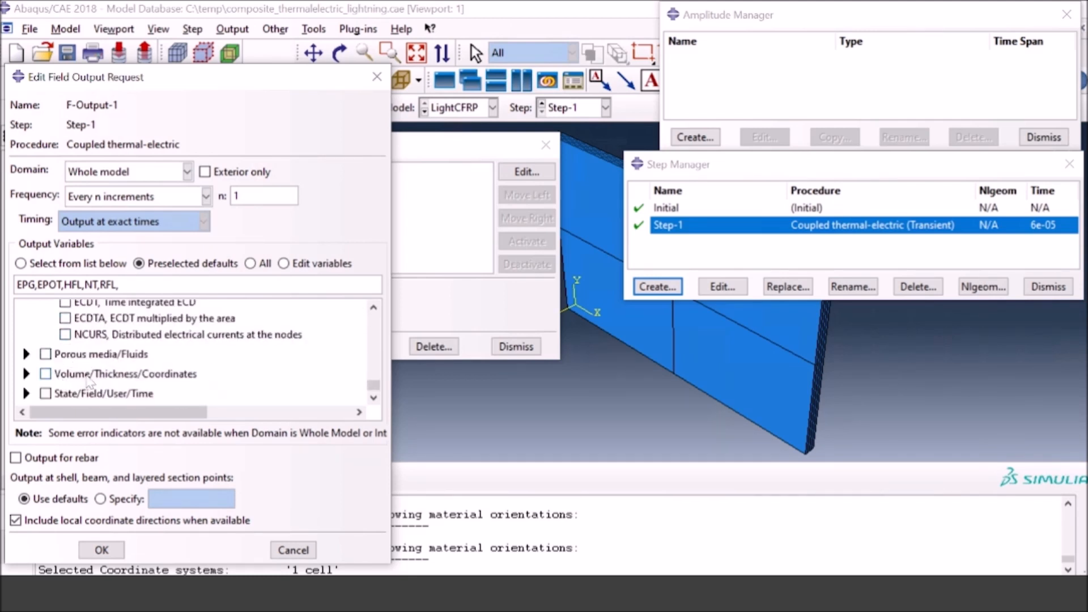
pyautogui.scroll(6, 88, 378)
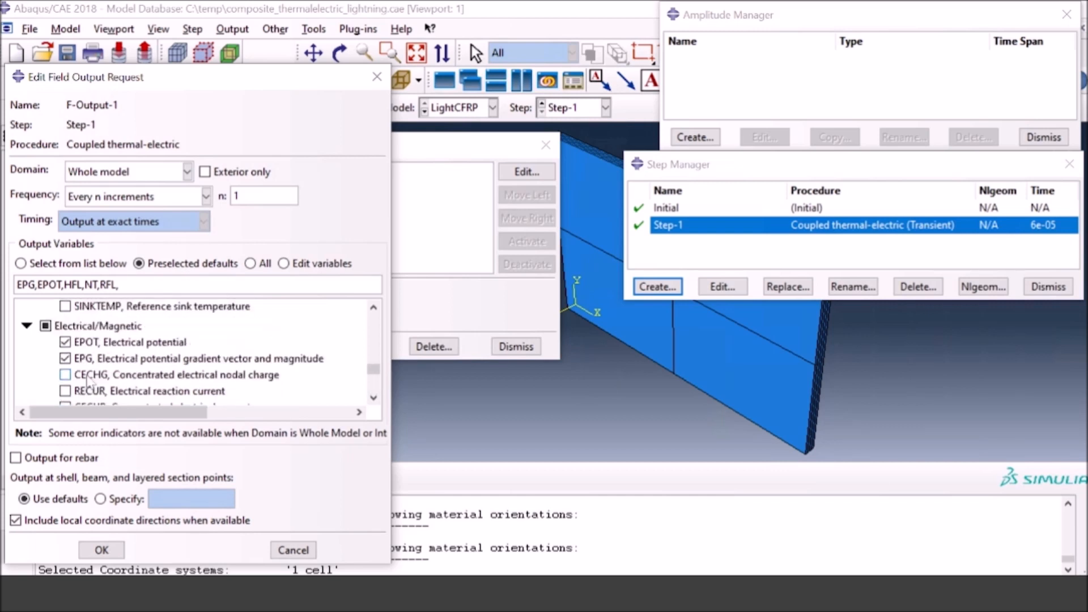
pyautogui.scroll(3, 93, 367)
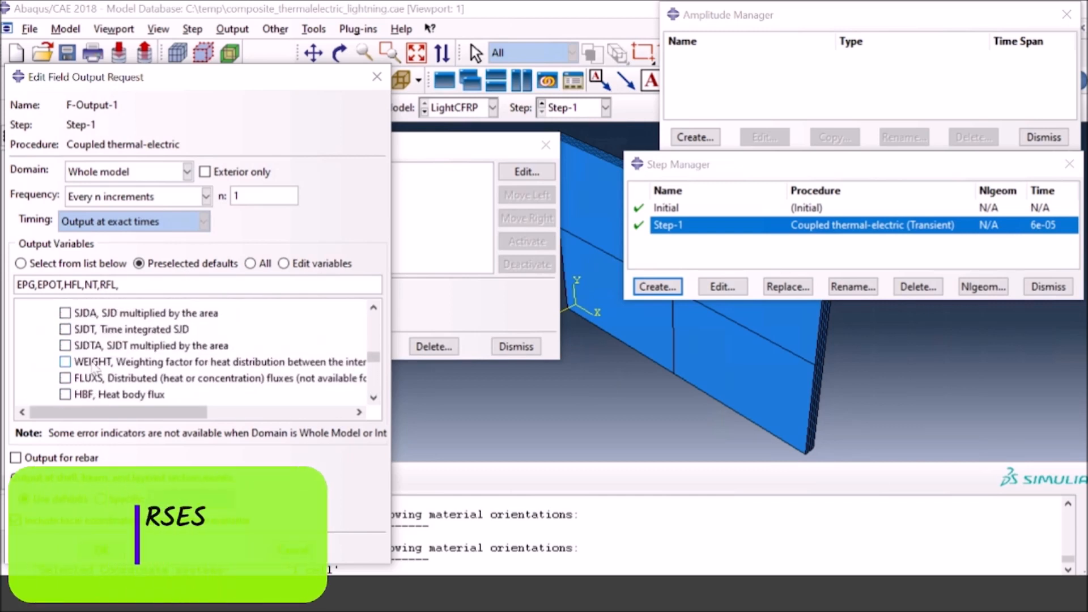
pyautogui.scroll(-3, 92, 366)
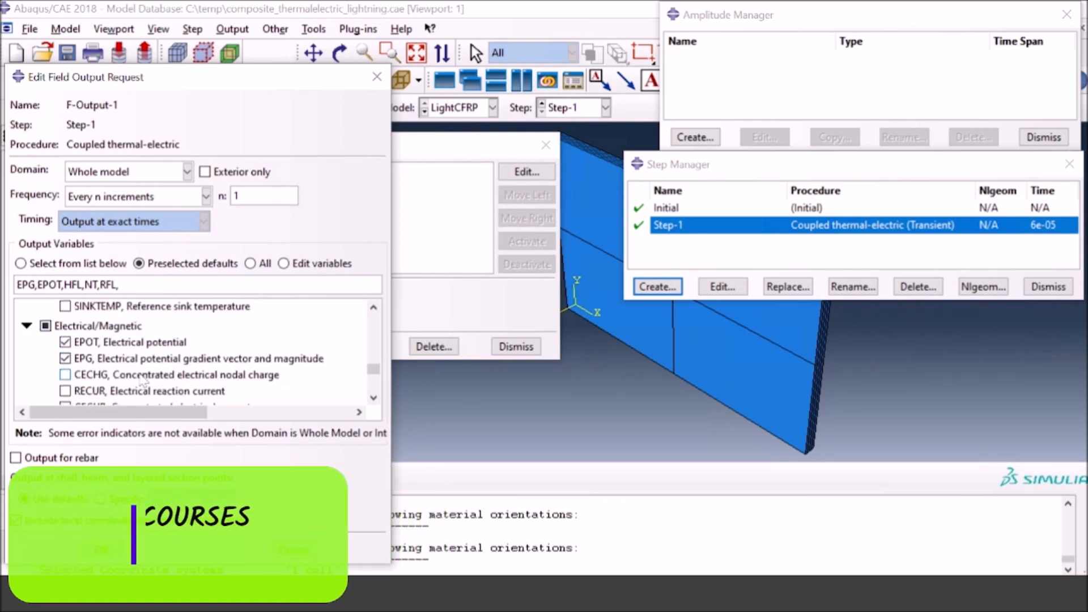
pyautogui.scroll(3, 147, 374)
pyautogui.scroll(6, 153, 366)
pyautogui.scroll(-3, 108, 362)
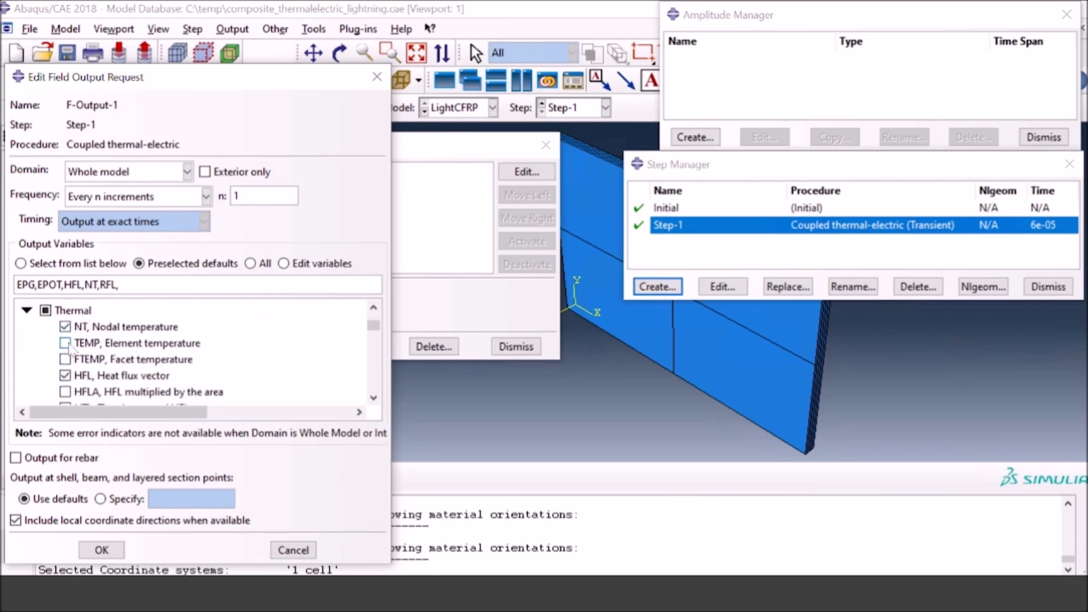
pyautogui.click(65, 343)
pyautogui.scroll(-1, 127, 358)
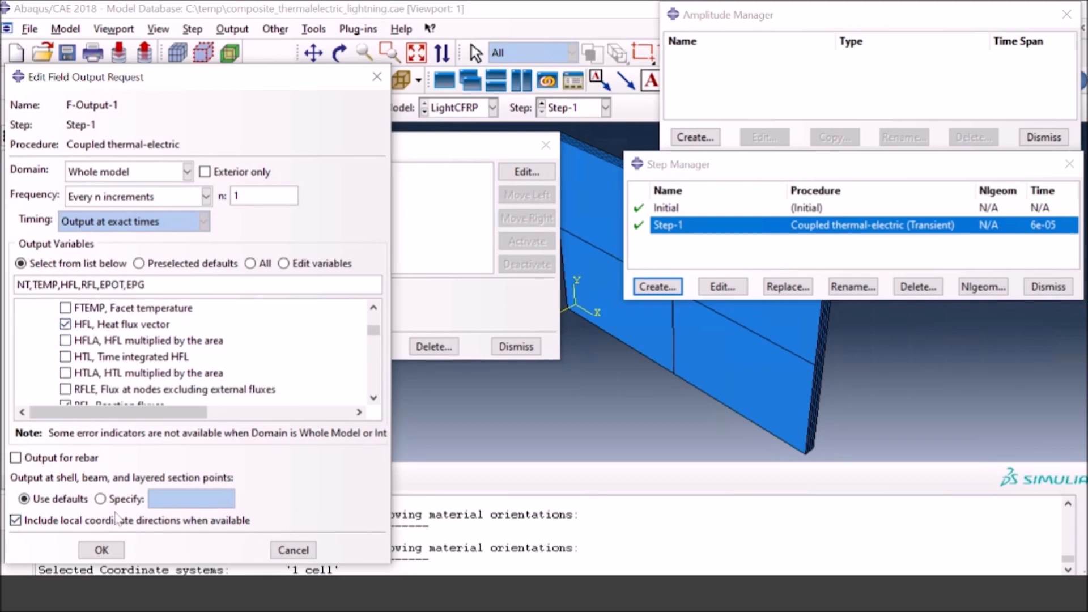
pyautogui.click(101, 549)
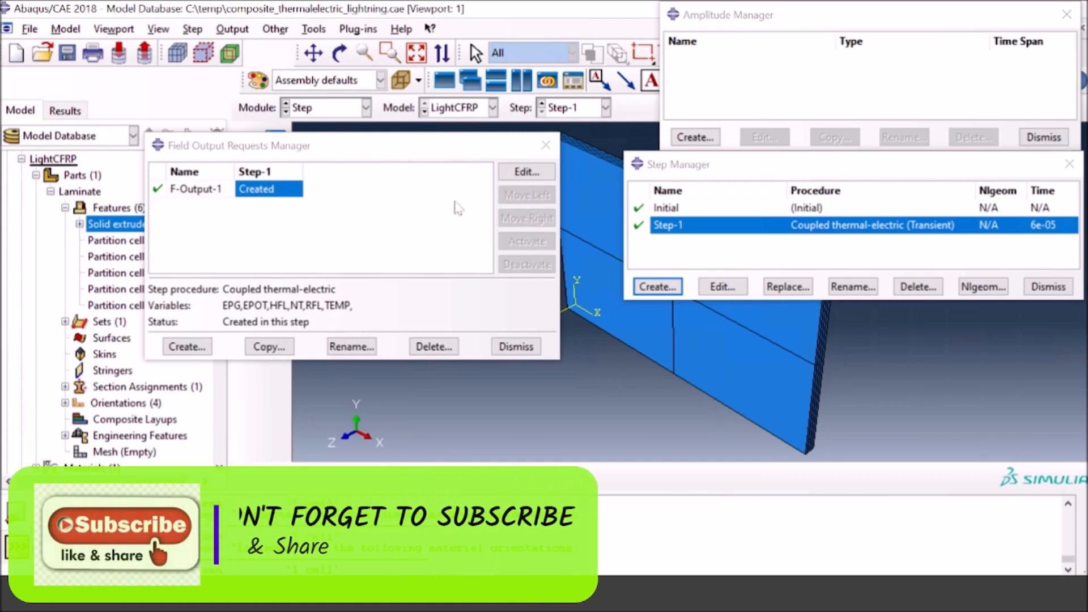
# Step: Set the F-Output-1 output frequency to every x units of time with x equal to 1e-7
pyautogui.click(519, 171)
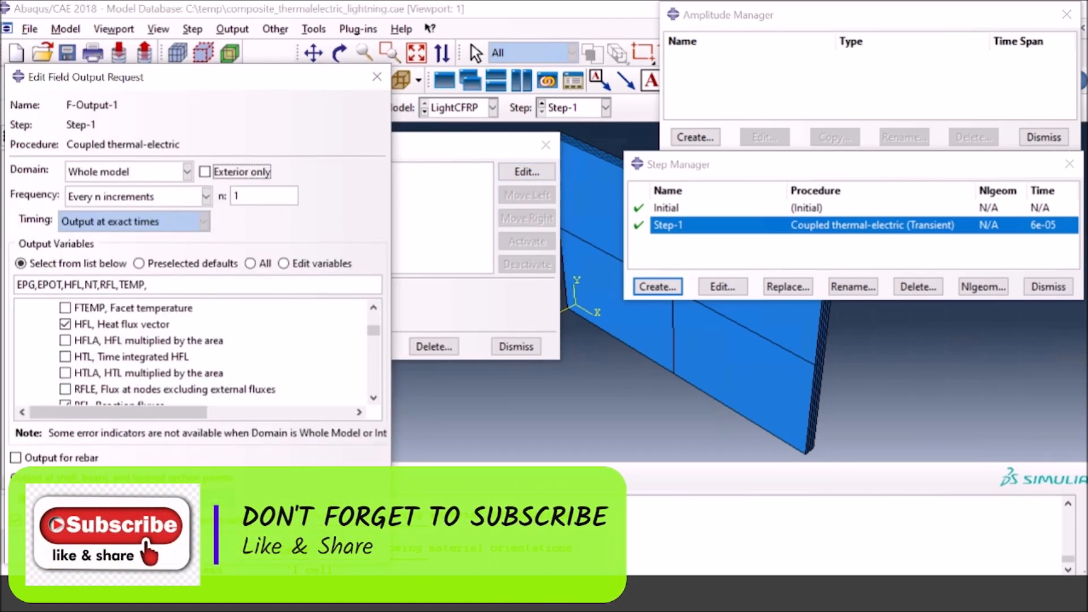
pyautogui.click(204, 196)
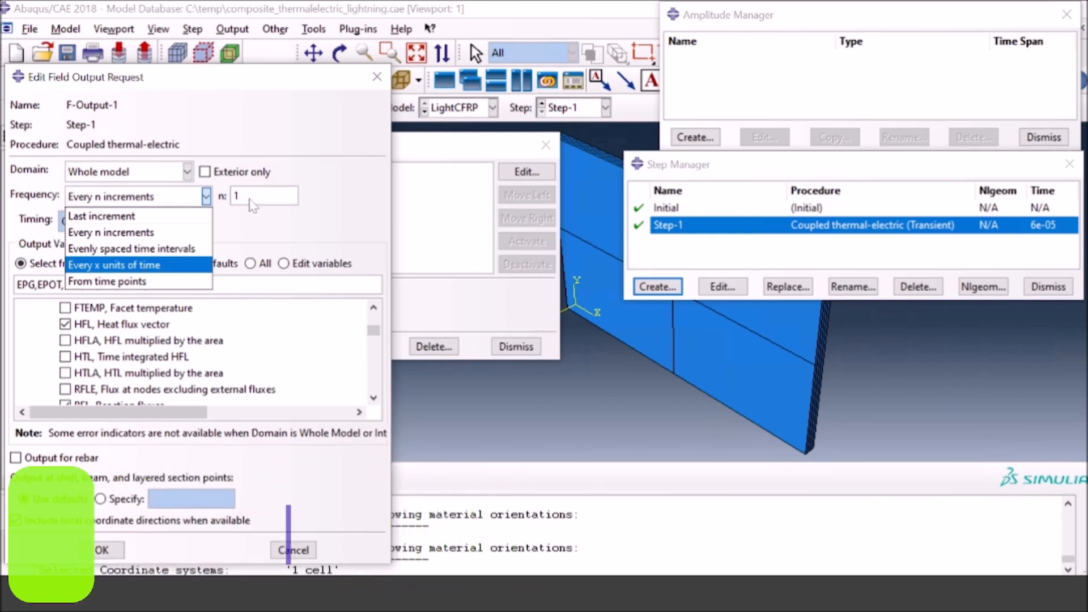
pyautogui.click(148, 265)
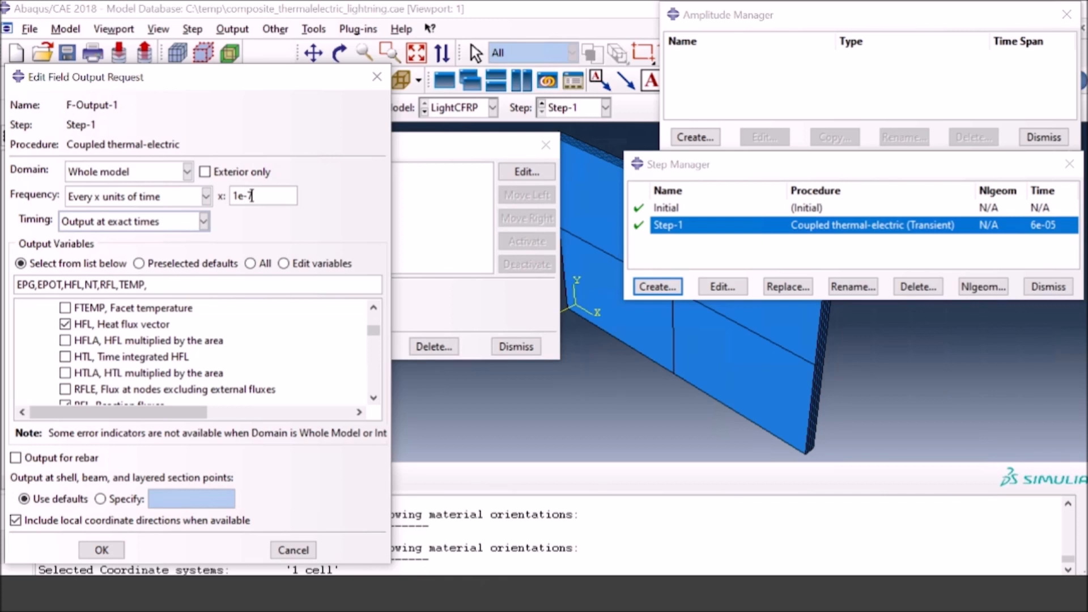
pyautogui.click(108, 551)
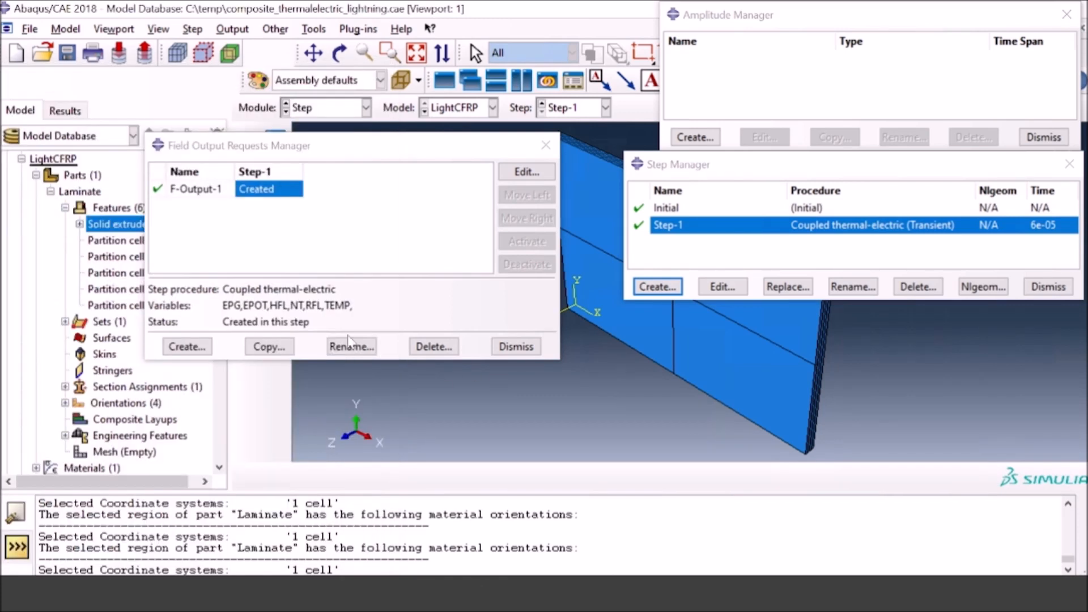
pyautogui.click(546, 145)
# Step: Review the saved settings of the F-Output-1 field output request and open the History Output Requests Manager
pyautogui.click(279, 172)
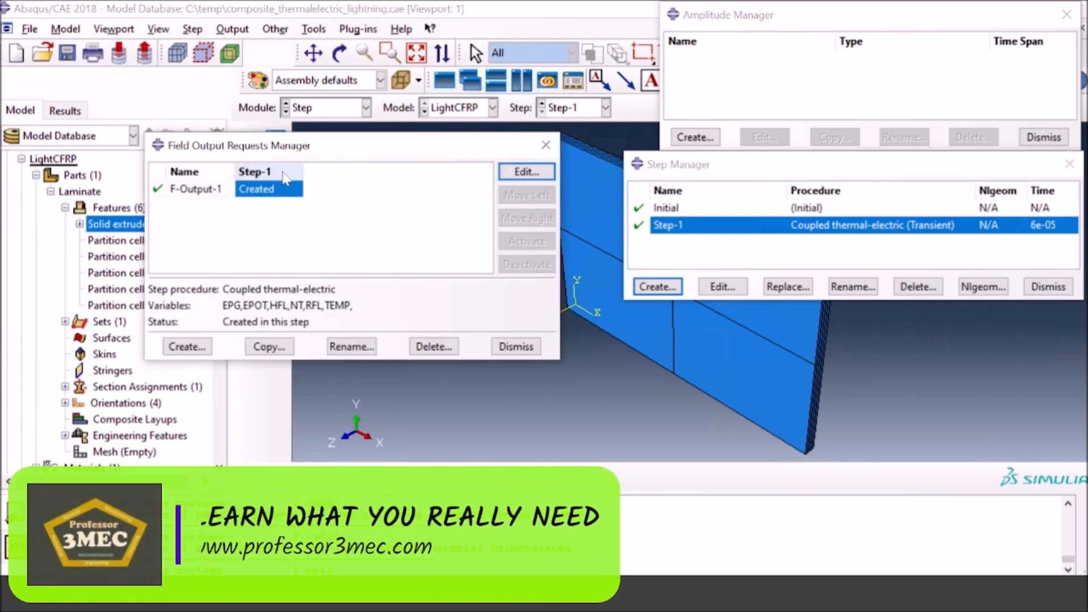
pyautogui.click(503, 171)
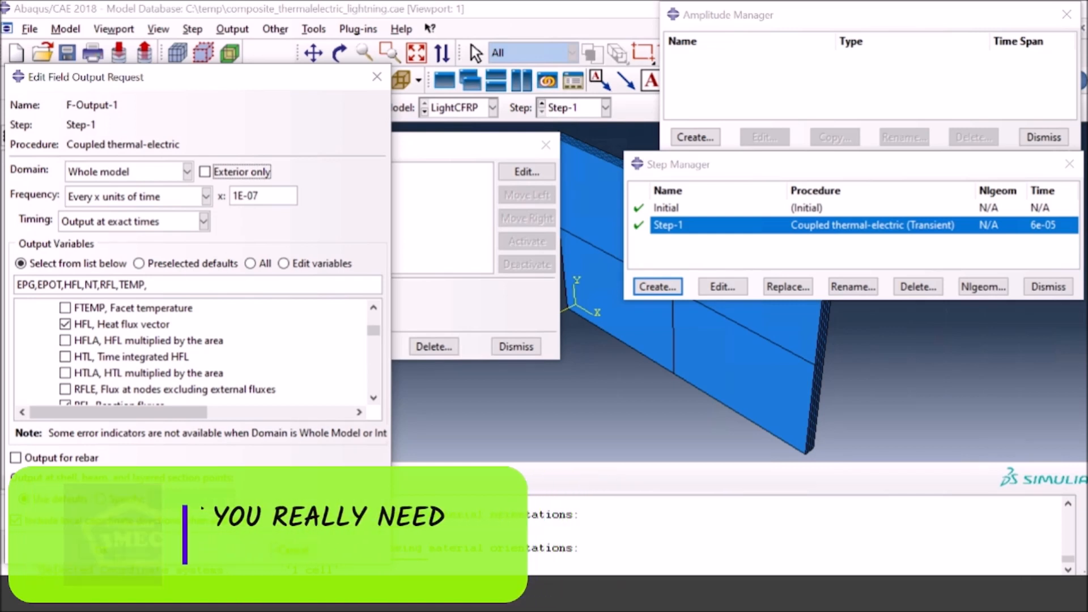
pyautogui.click(291, 550)
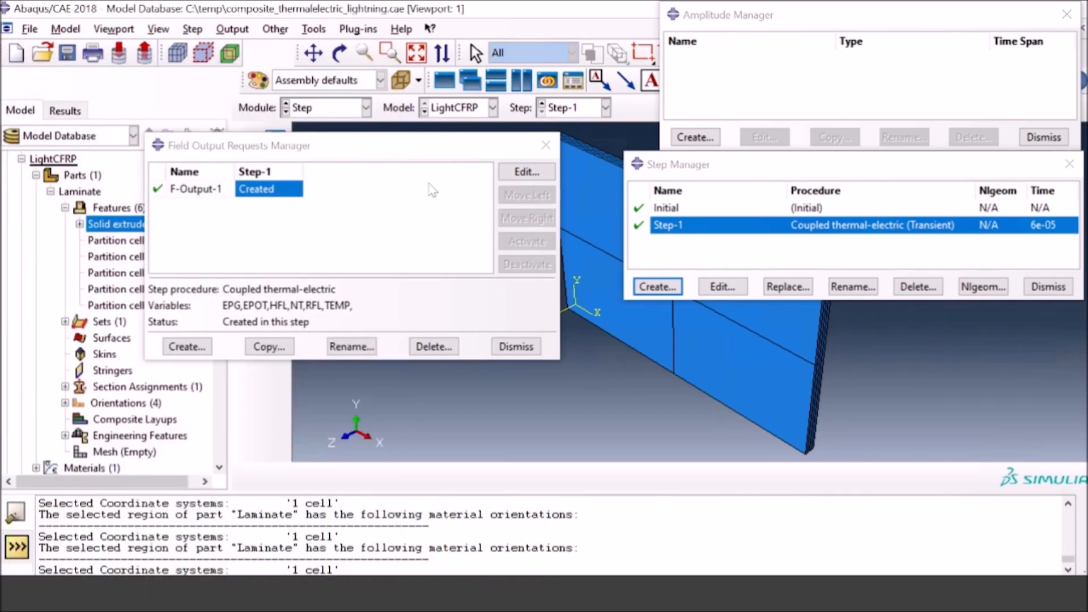
pyautogui.click(546, 145)
pyautogui.click(279, 208)
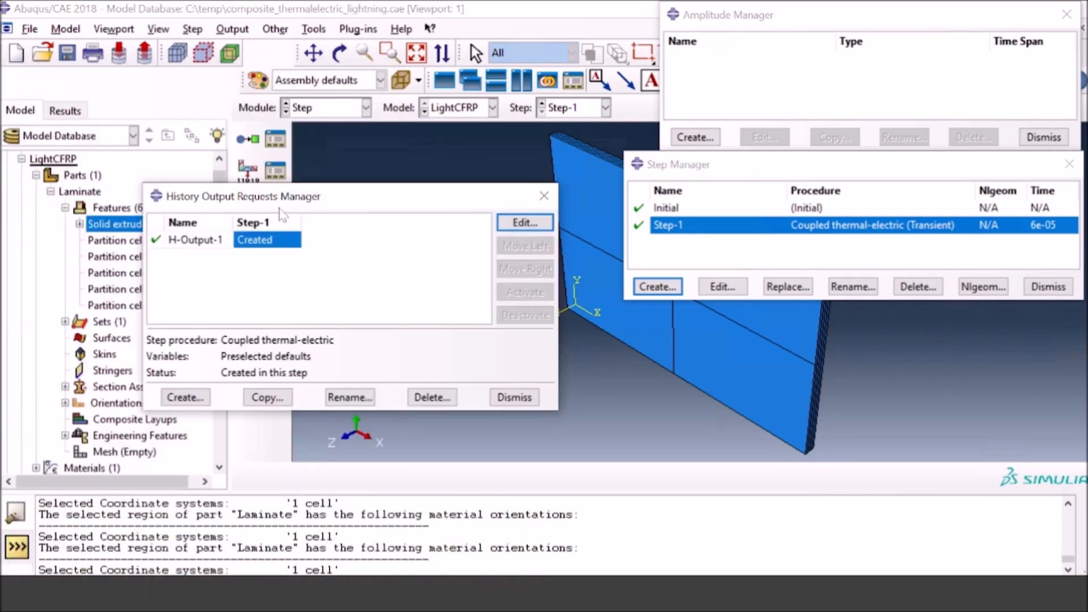
# Step: Set the H-Output-1 history output frequency to every x units of time with x equal to 1e-7, and close the requests manager
pyautogui.click(523, 223)
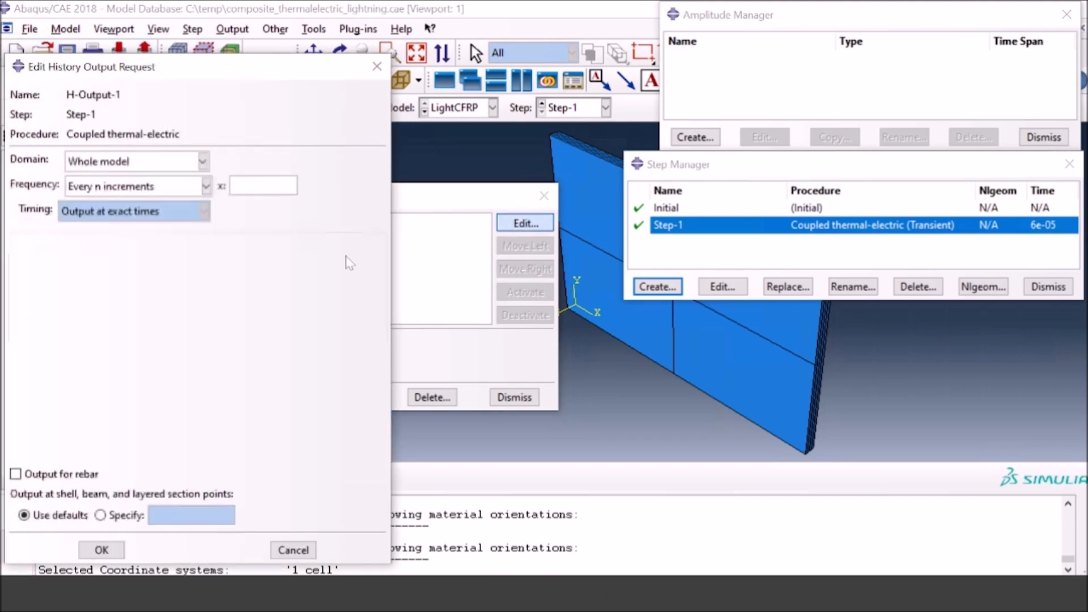
pyautogui.click(208, 187)
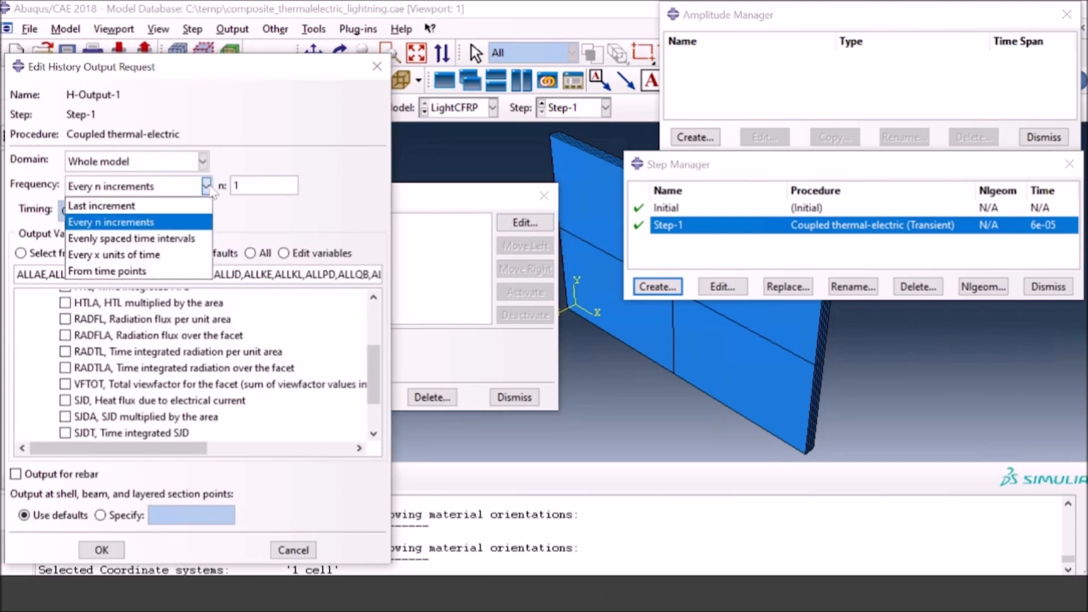
pyautogui.click(152, 251)
pyautogui.click(268, 187)
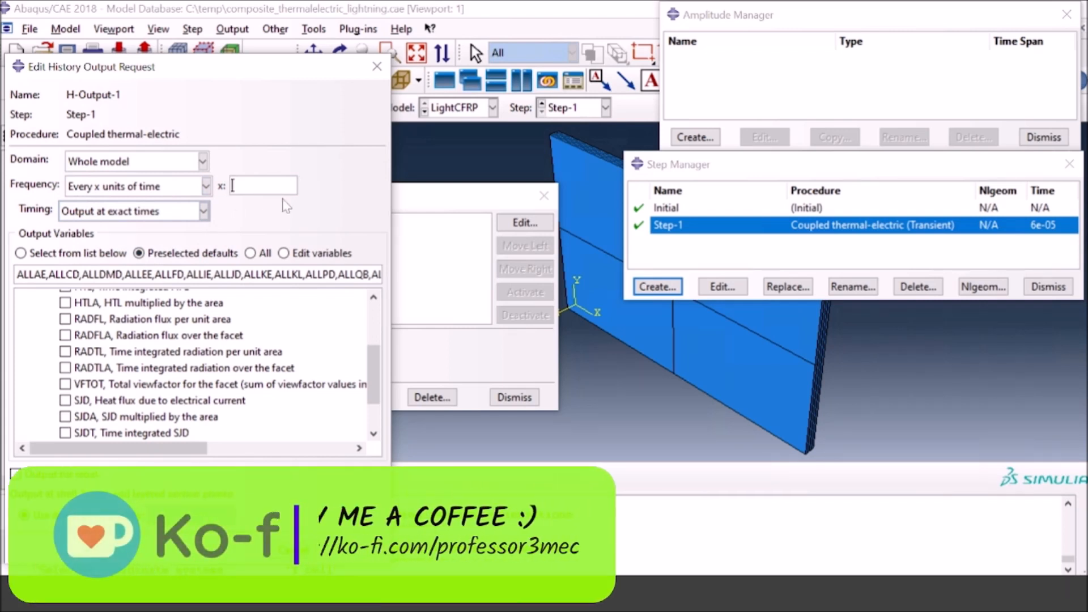
pyautogui.write('1e-7')
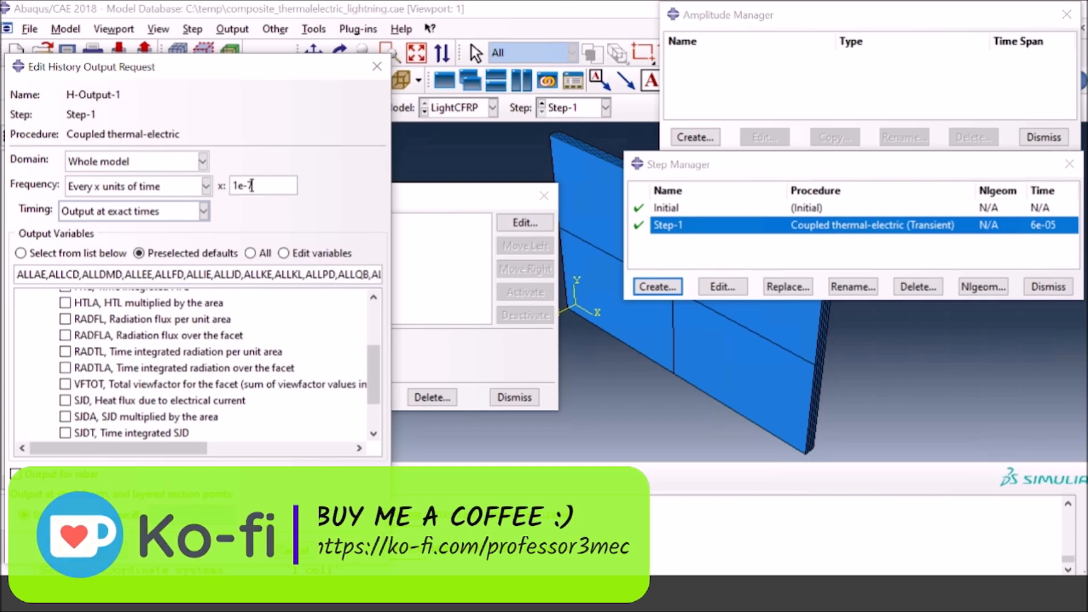
pyautogui.click(98, 550)
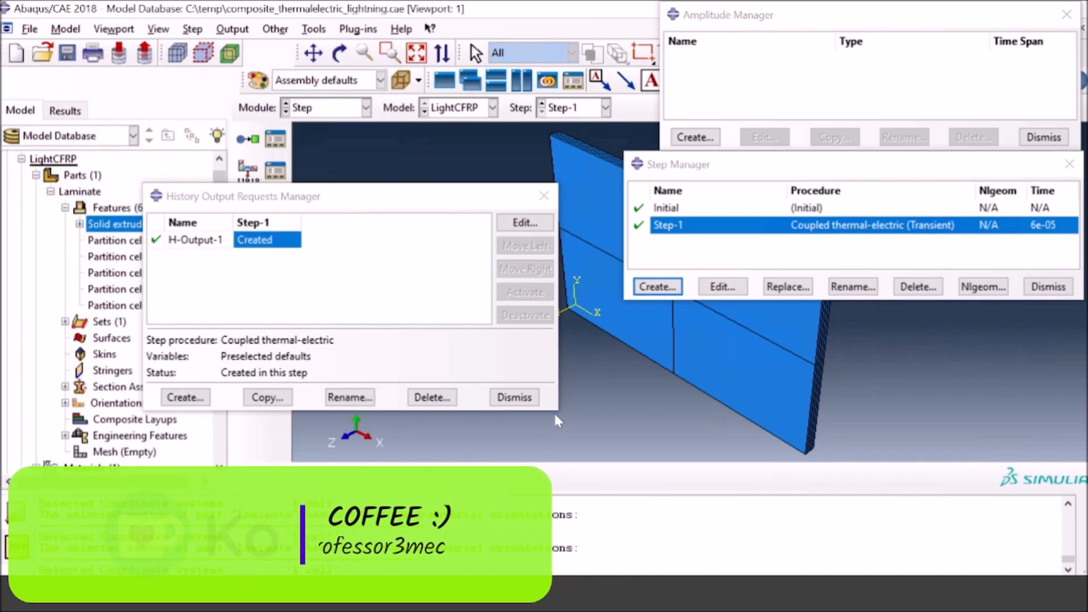
pyautogui.click(513, 397)
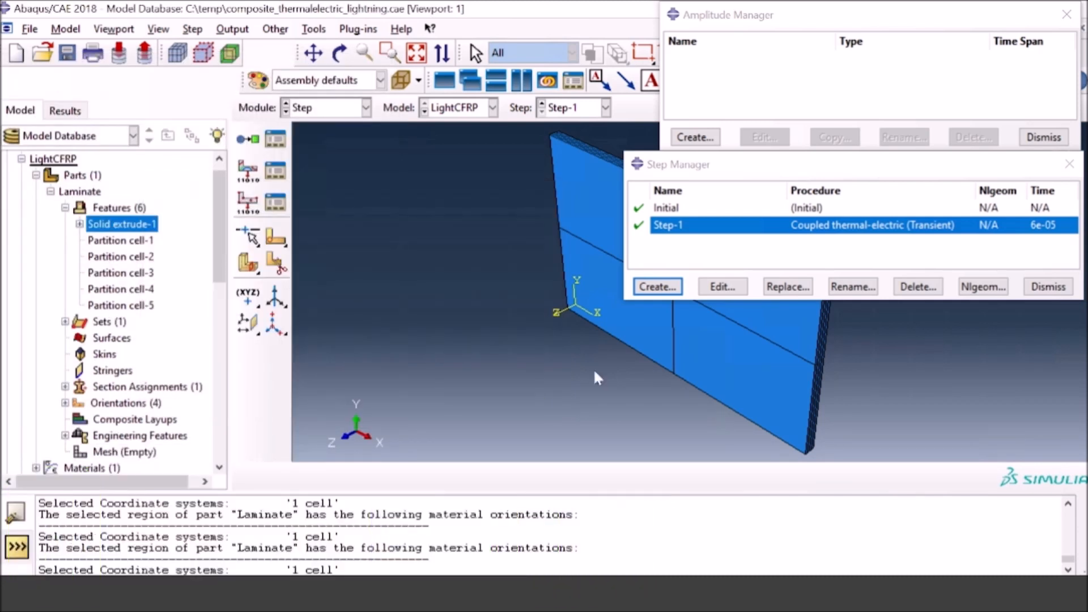
# Step: Switch to the Interaction module and start a new surface radiation interaction in Step-1
pyautogui.click(365, 107)
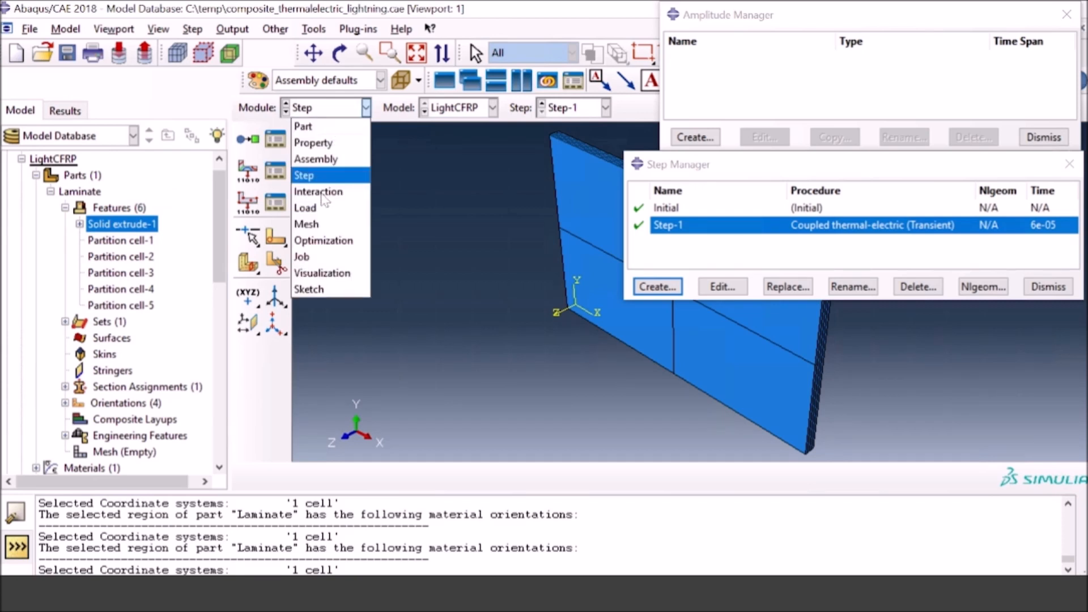
pyautogui.click(322, 193)
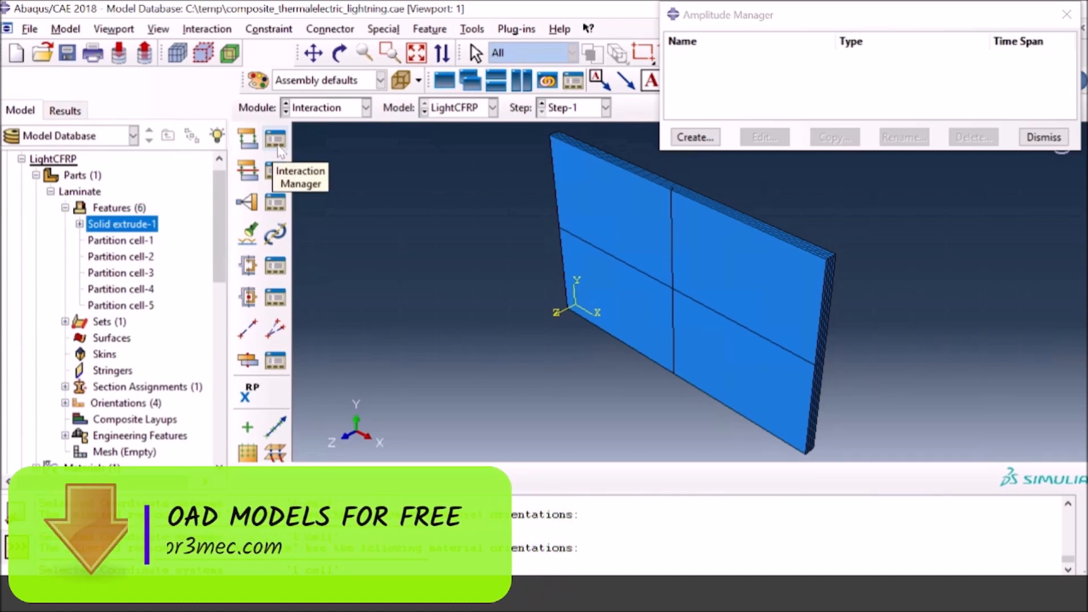
pyautogui.click(277, 142)
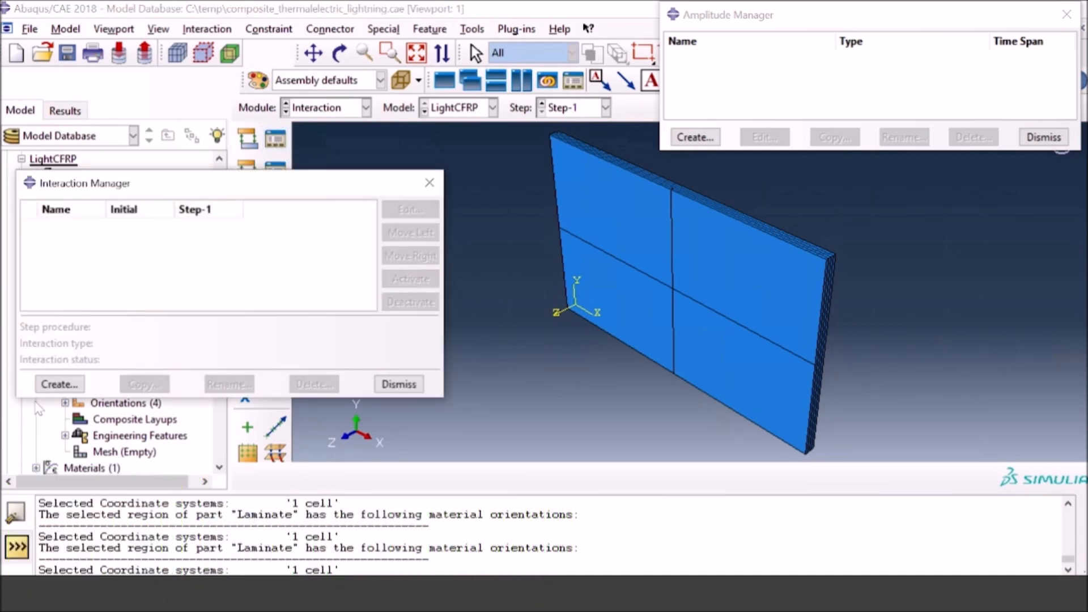
pyautogui.click(54, 388)
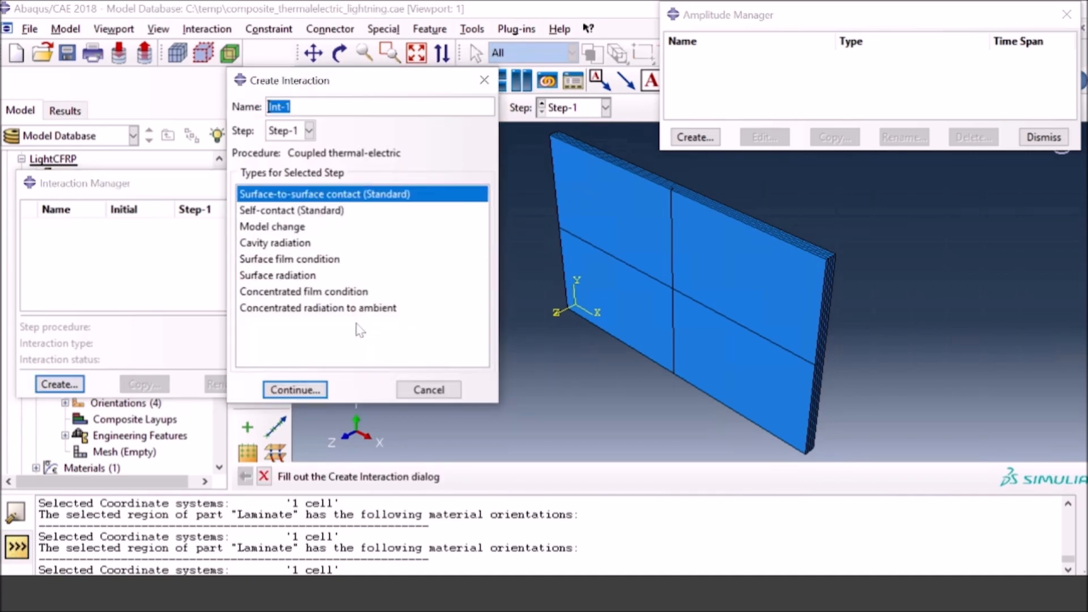
pyautogui.click(301, 131)
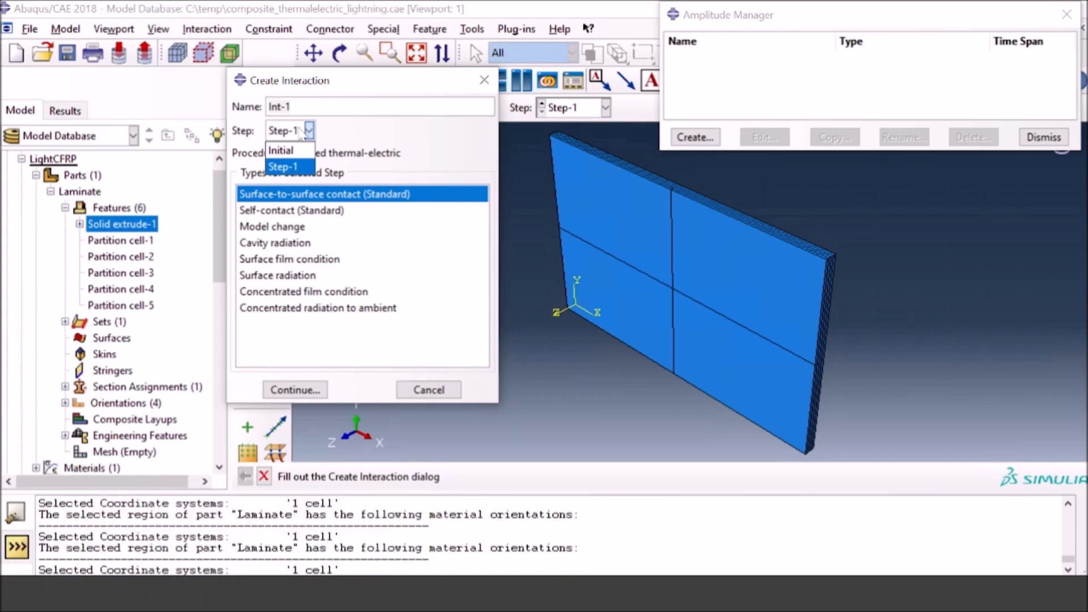
pyautogui.click(297, 167)
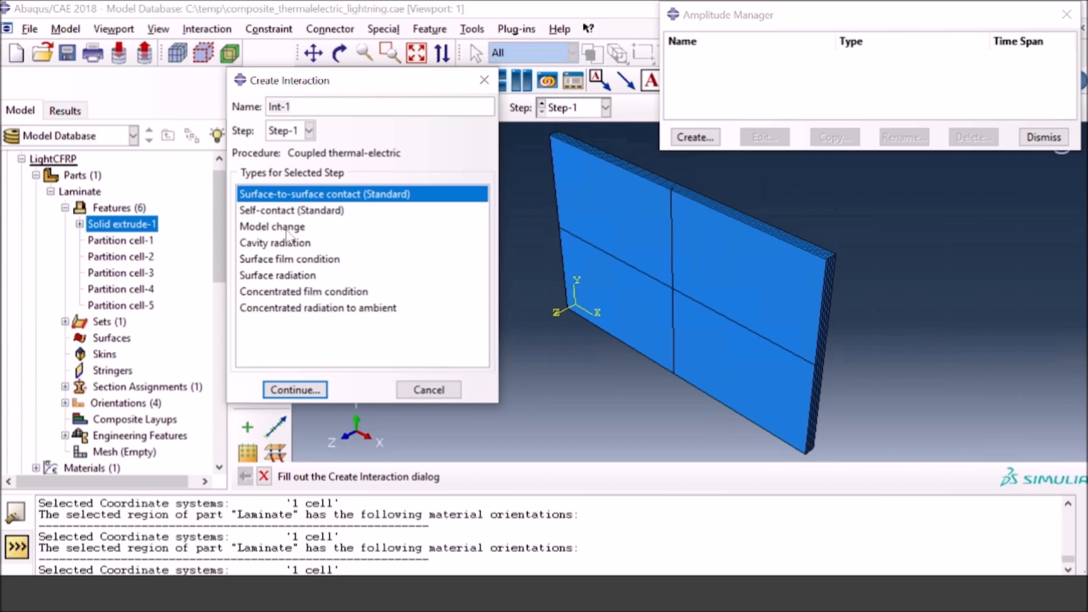
pyautogui.click(282, 276)
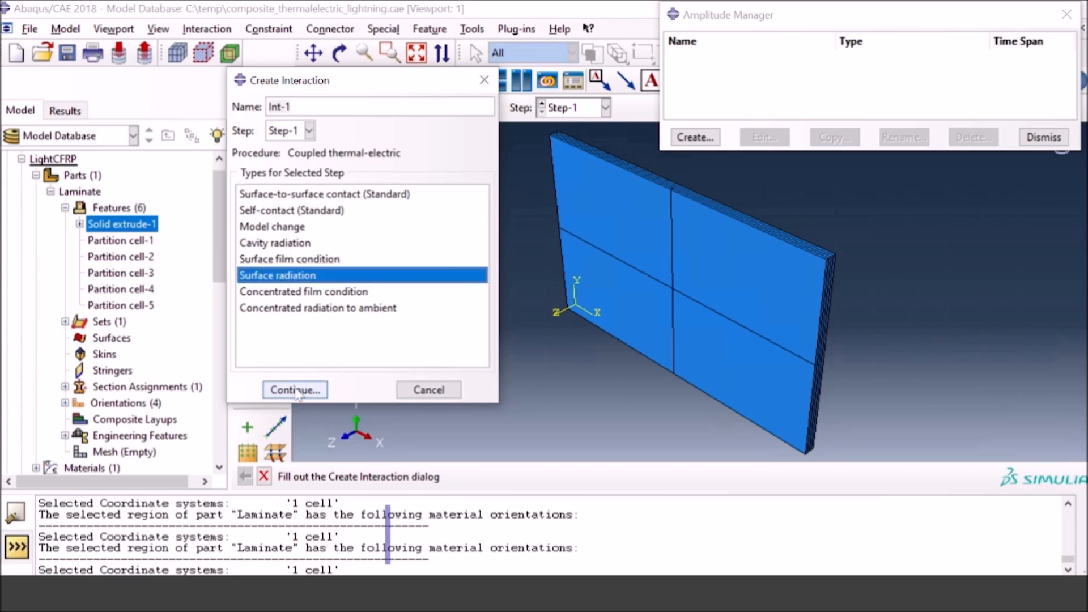
pyautogui.click(294, 389)
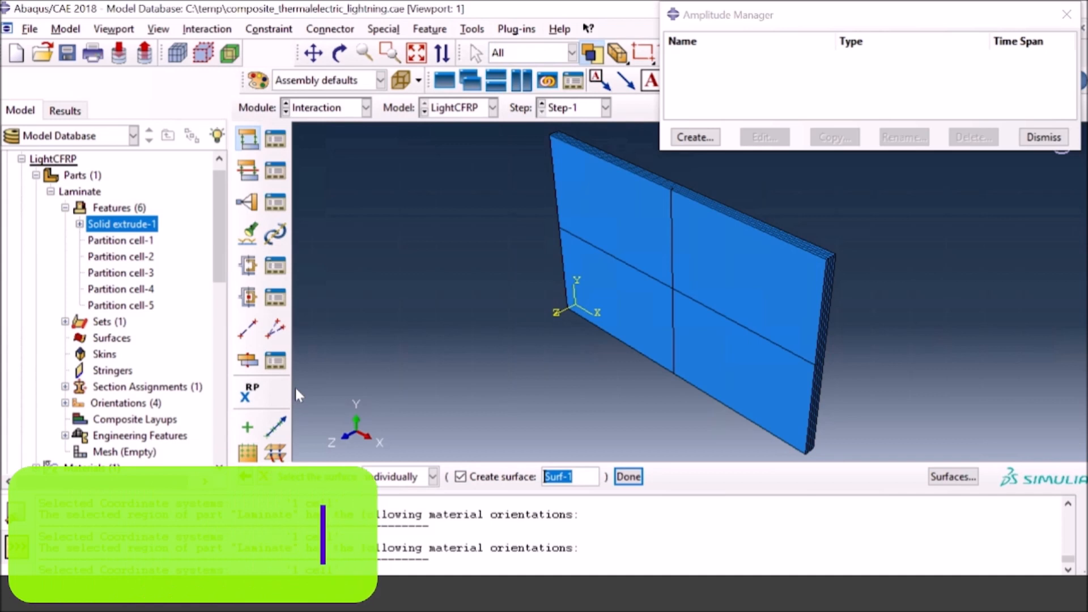
# Step: Assign the four partitioned faces on the laminate's large front side as the radiation surface
pyautogui.click(633, 233)
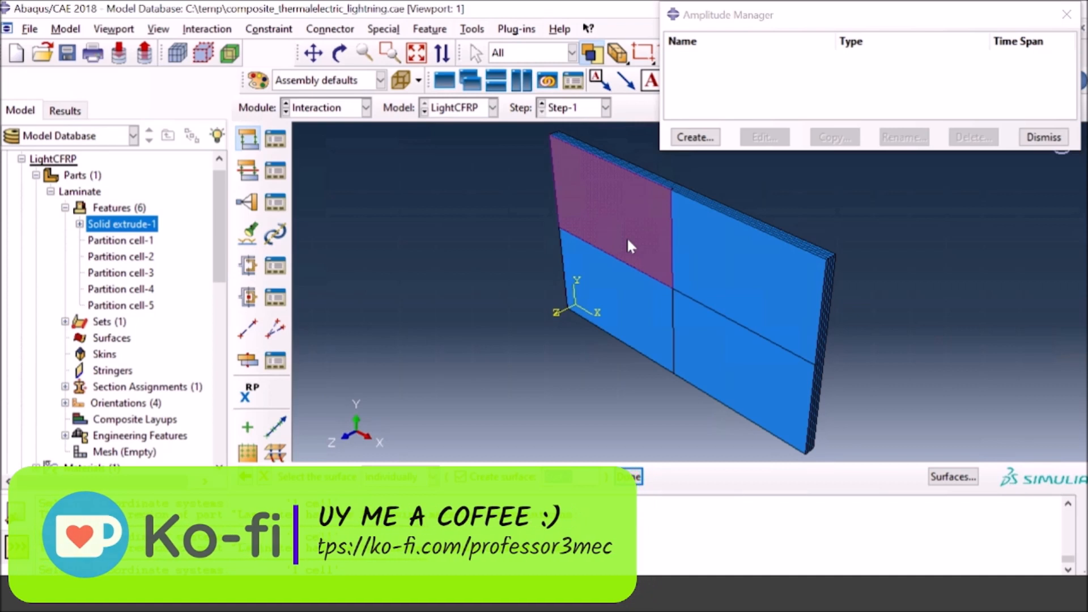
pyautogui.keyDown('shift'); pyautogui.click(726, 265); pyautogui.keyUp('shift')
pyautogui.keyDown('shift'); pyautogui.click(723, 336); pyautogui.keyUp('shift')
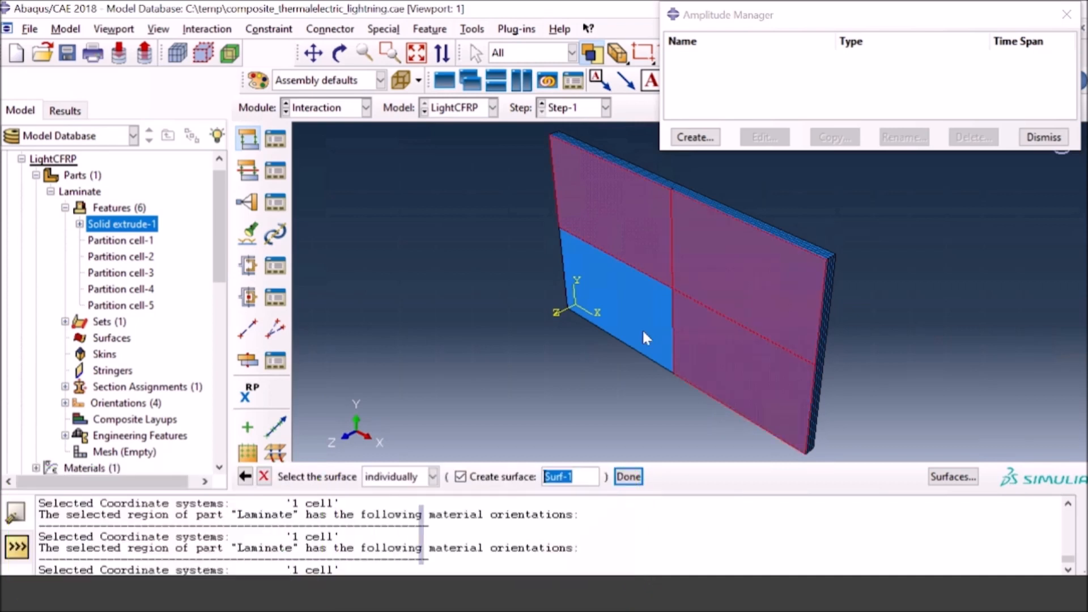
pyautogui.keyDown('shift'); pyautogui.click(643, 332); pyautogui.keyUp('shift')
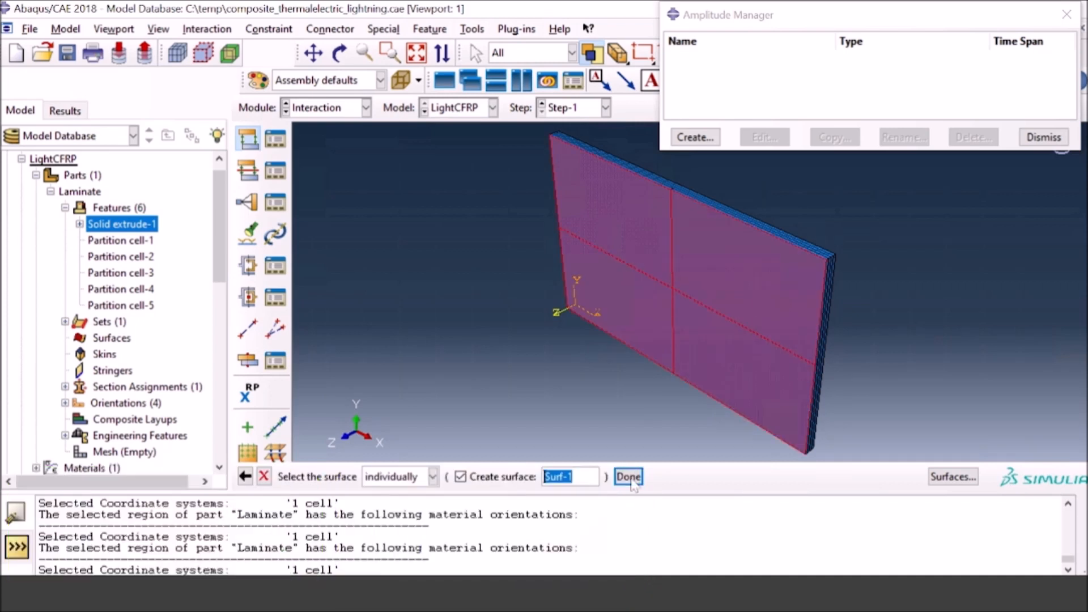
pyautogui.click(629, 476)
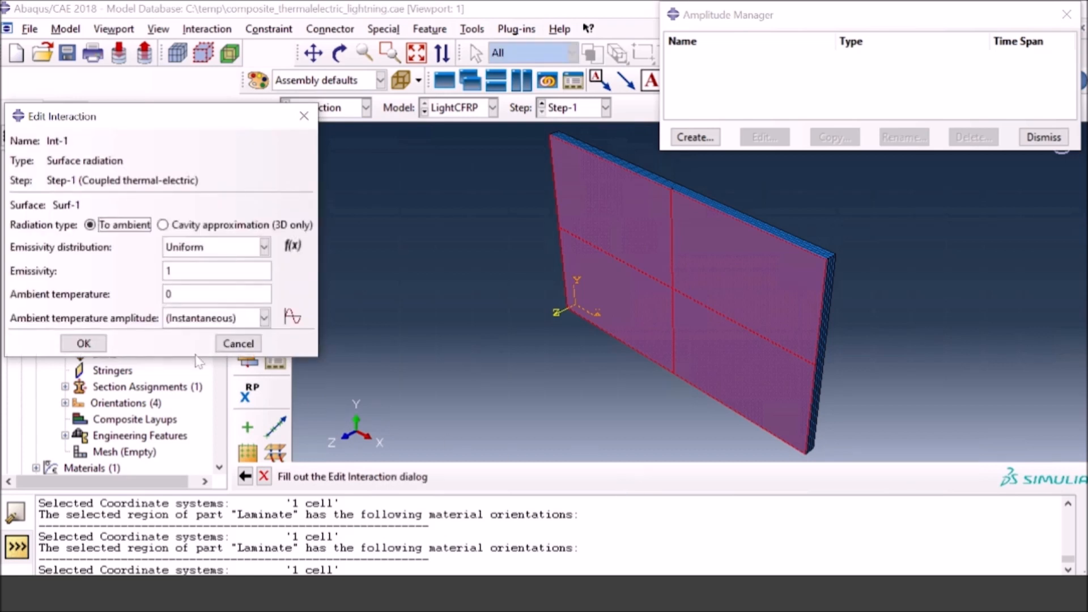
# Step: Set the front surface radiation's emissivity to 0.9 and ambient temperature to 298, and save the interaction
pyautogui.click(169, 271)
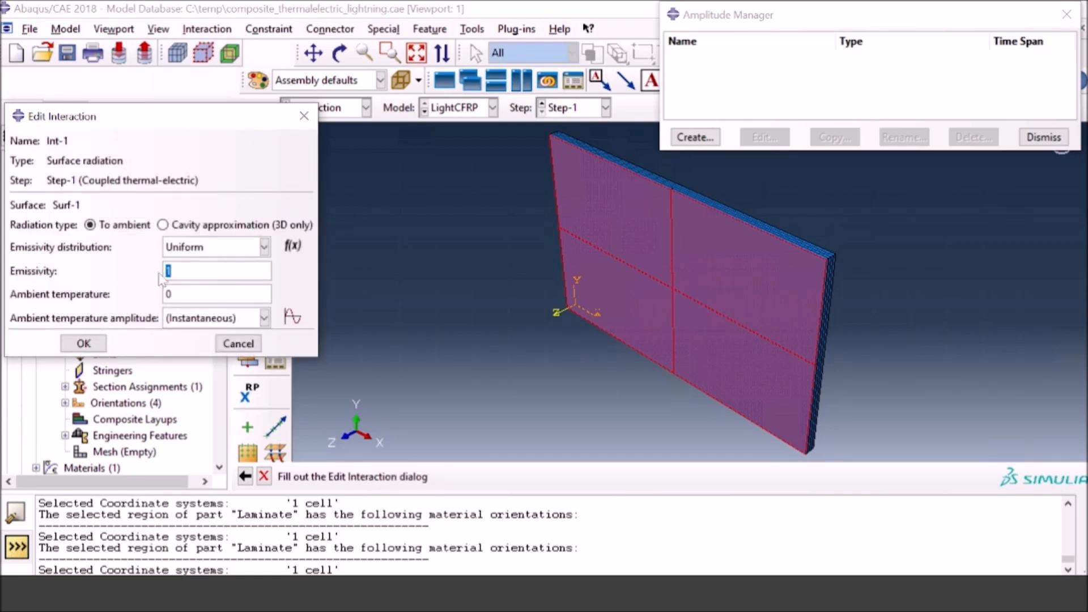
pyautogui.write('0.9')
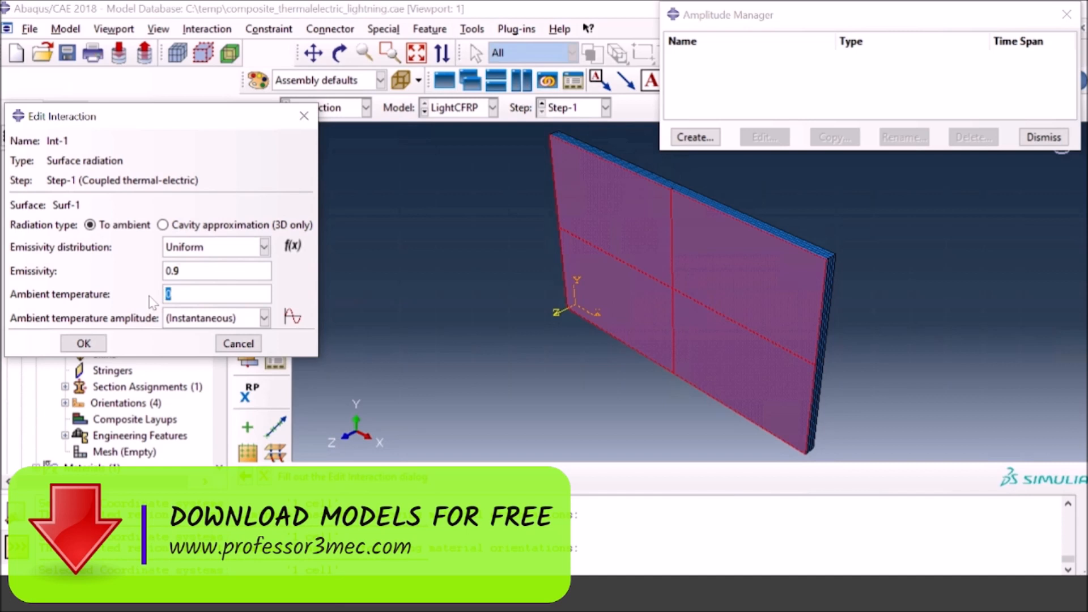
pyautogui.write('298')
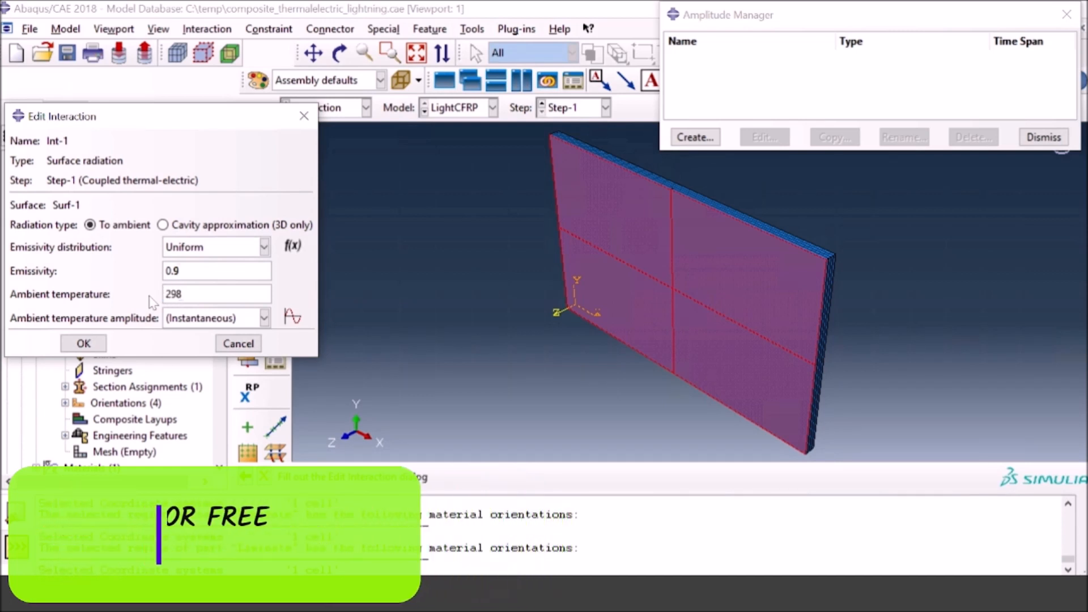
pyautogui.click(83, 344)
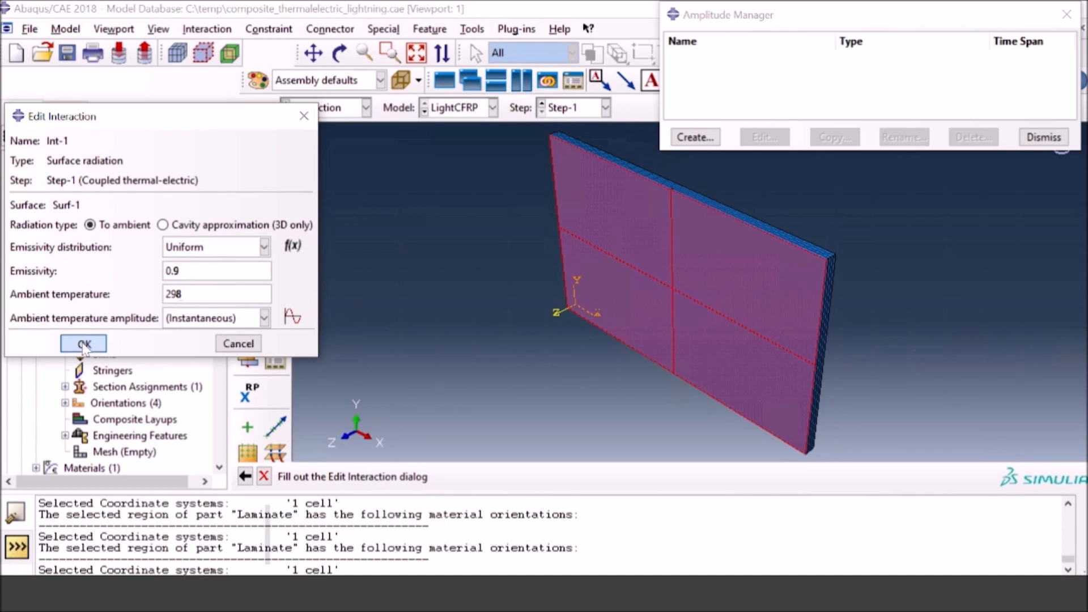
pyautogui.click(84, 344)
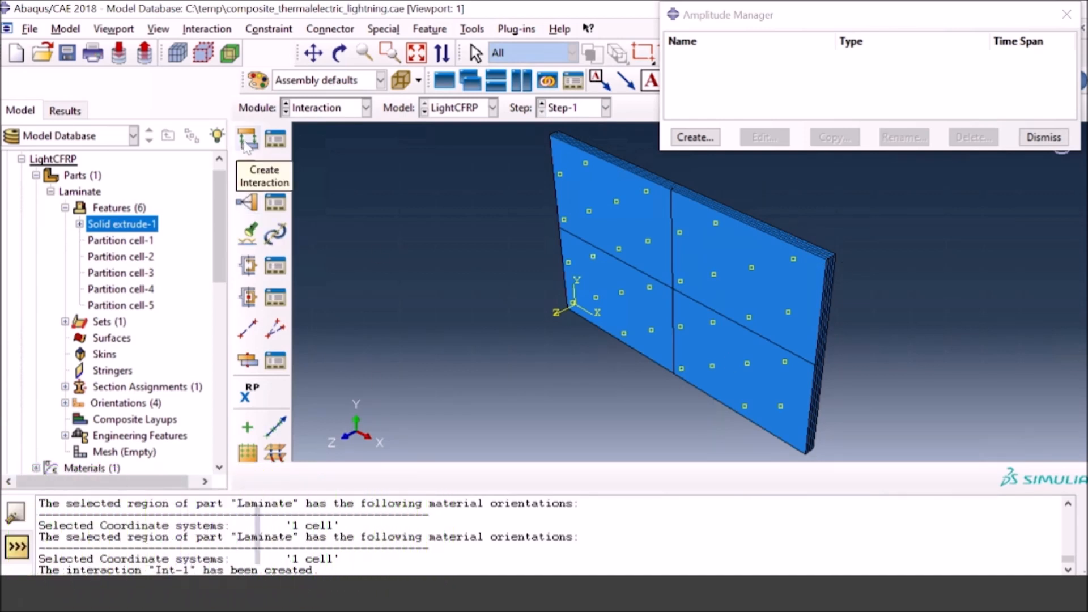
# Step: Start a second surface radiation interaction in Step-1
pyautogui.click(248, 138)
pyautogui.click(305, 276)
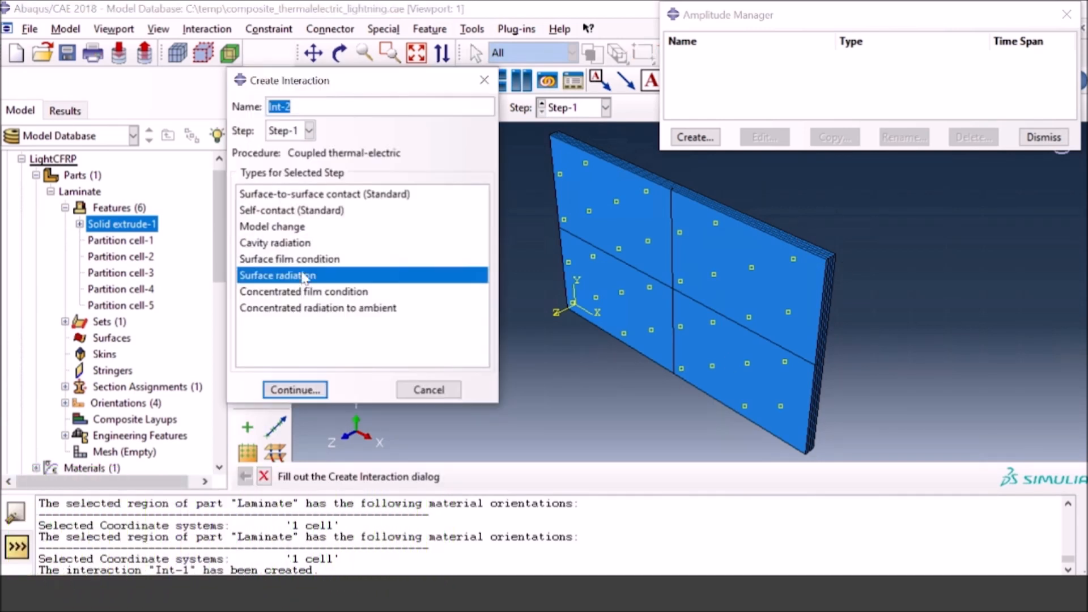
pyautogui.click(295, 390)
# Step: Assign all four through-thickness edge sides of the laminate as the second radiation surface, selecting the faces by angle
pyautogui.scroll(5, 844, 218)
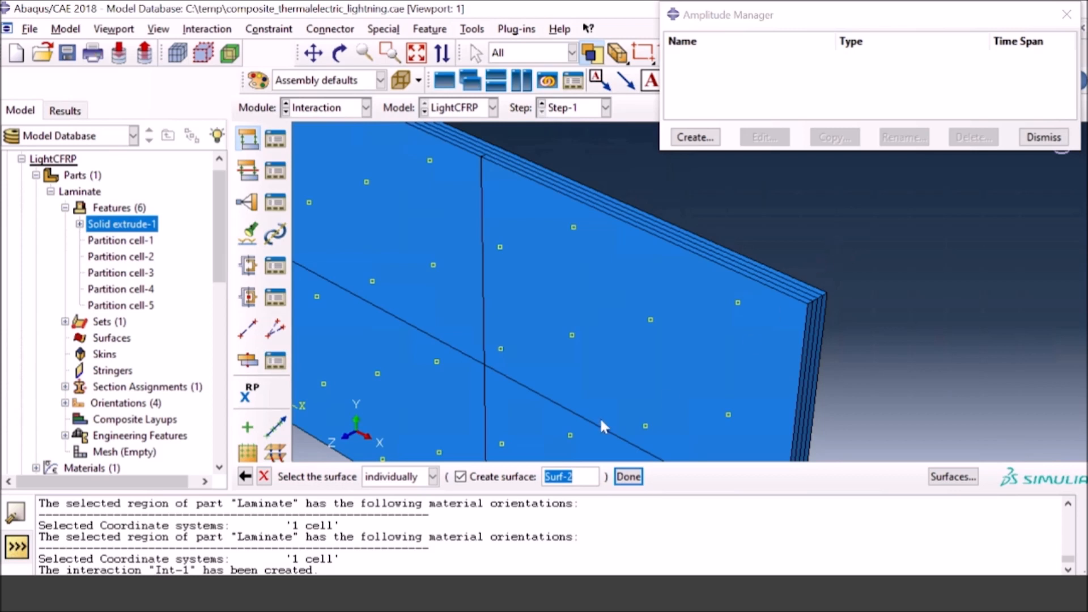
pyautogui.click(432, 477)
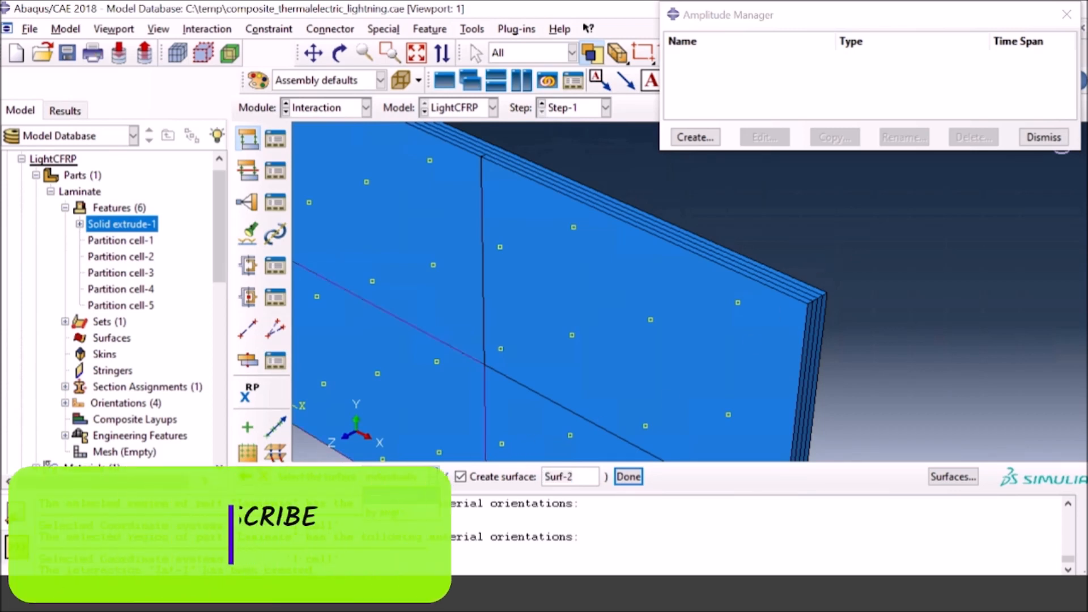
pyautogui.click(391, 513)
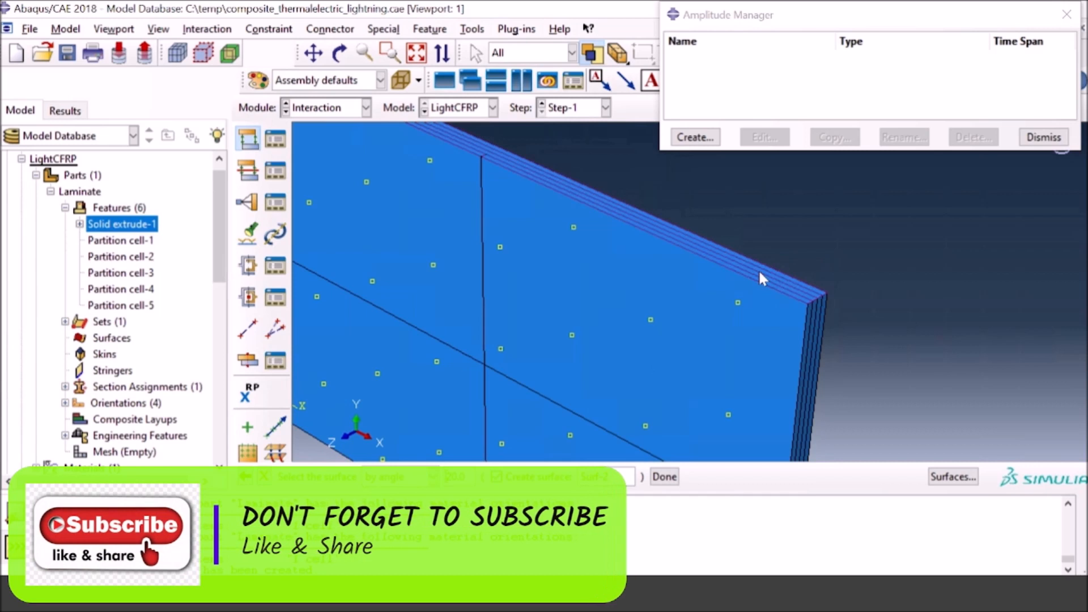
pyautogui.click(760, 273)
pyautogui.keyDown('shift'); pyautogui.click(812, 349); pyautogui.keyUp('shift')
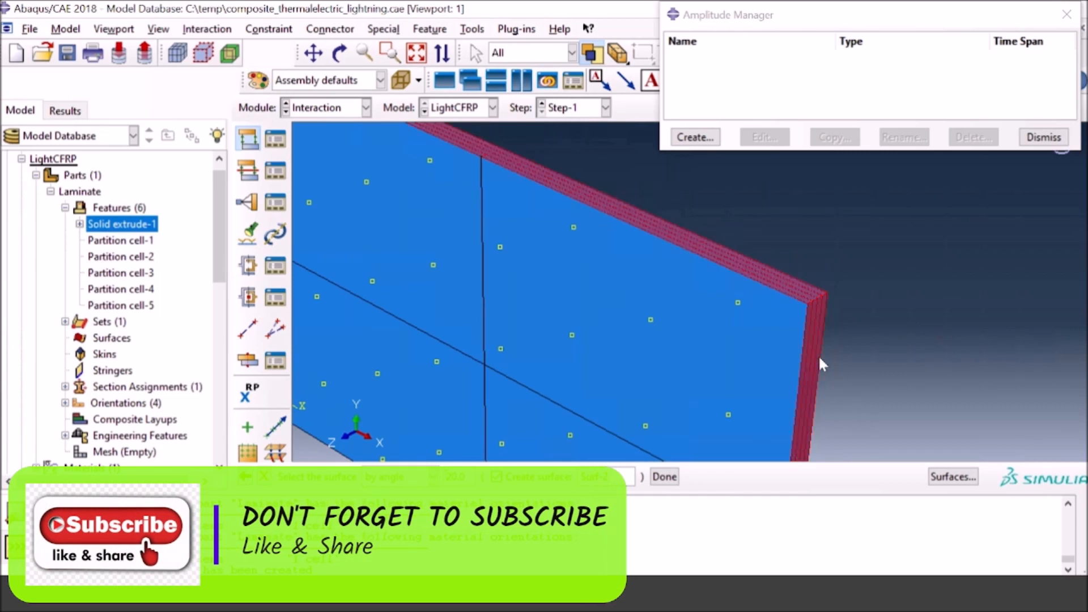
pyautogui.click(416, 54)
pyautogui.click(340, 54)
pyautogui.moveTo(619, 272); pyautogui.dragTo(769, 337)
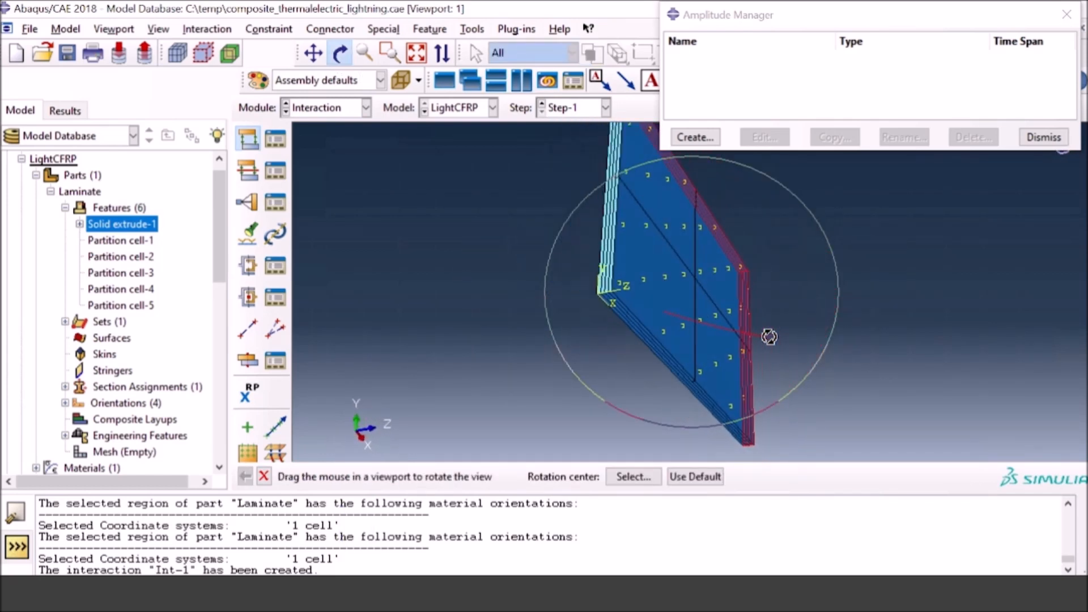
pyautogui.click(339, 54)
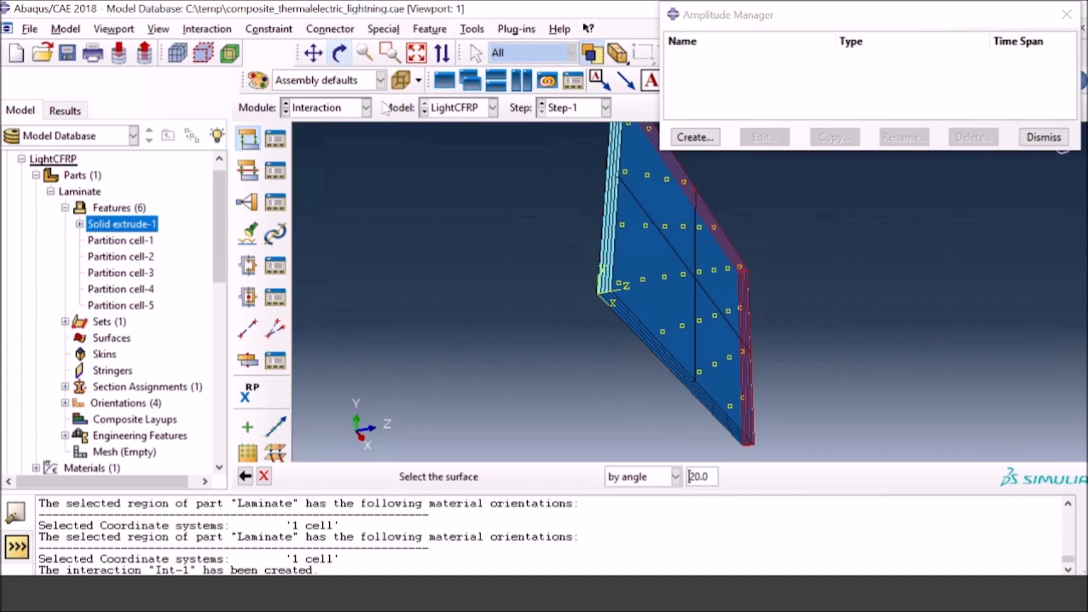
pyautogui.click(612, 238)
pyautogui.keyDown('shift'); pyautogui.click(626, 319); pyautogui.keyUp('shift')
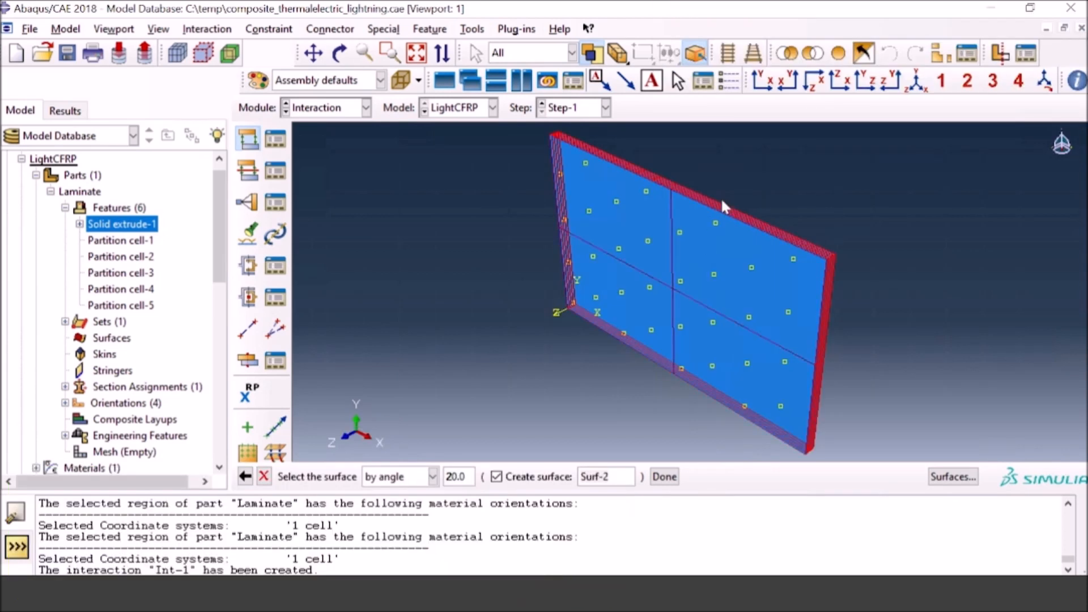
pyautogui.click(664, 476)
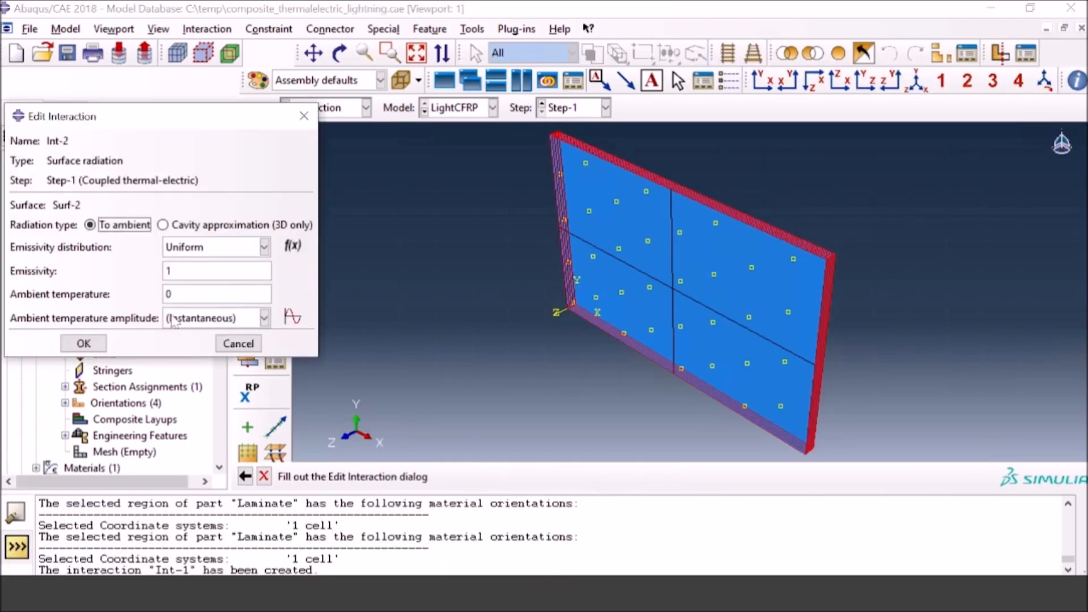
# Step: Set the edge surfaces' radiation emissivity to 0.9 and ambient temperature to 298, and save the interaction
pyautogui.doubleClick(175, 271)
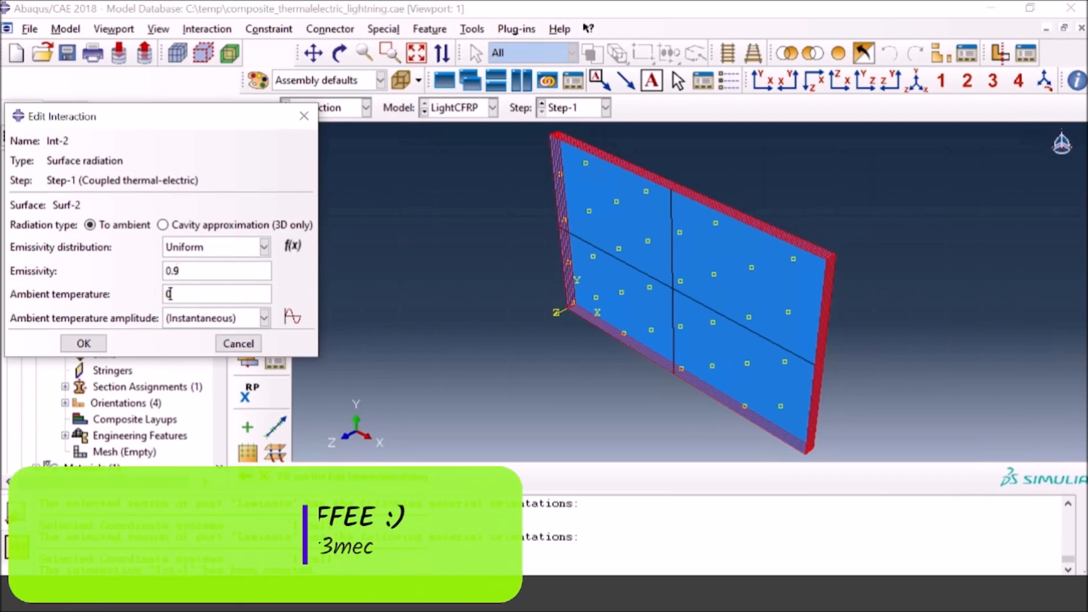
pyautogui.doubleClick(168, 294)
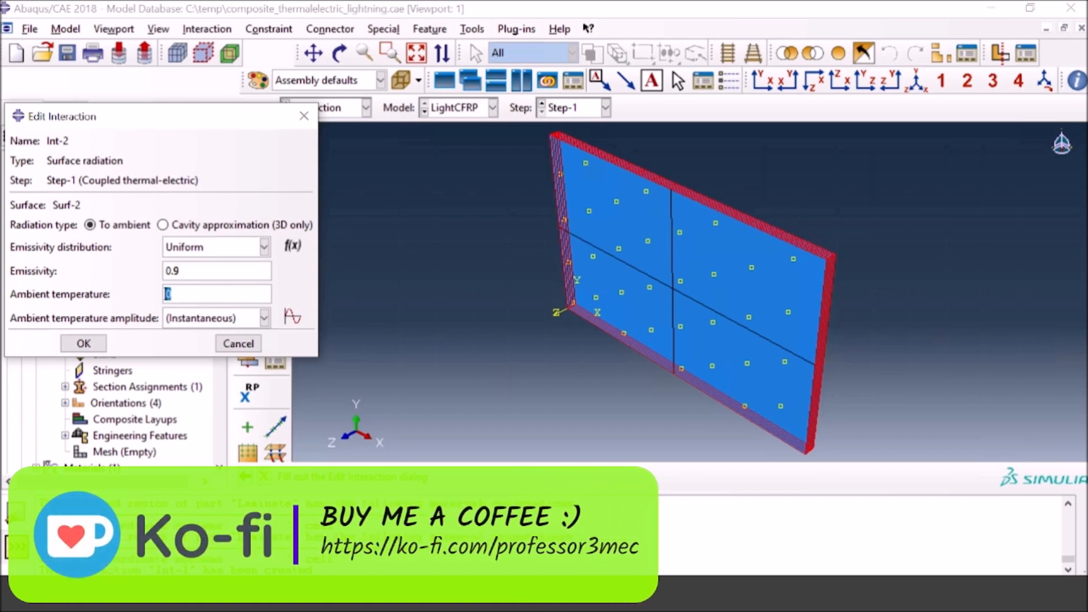
pyautogui.write('298')
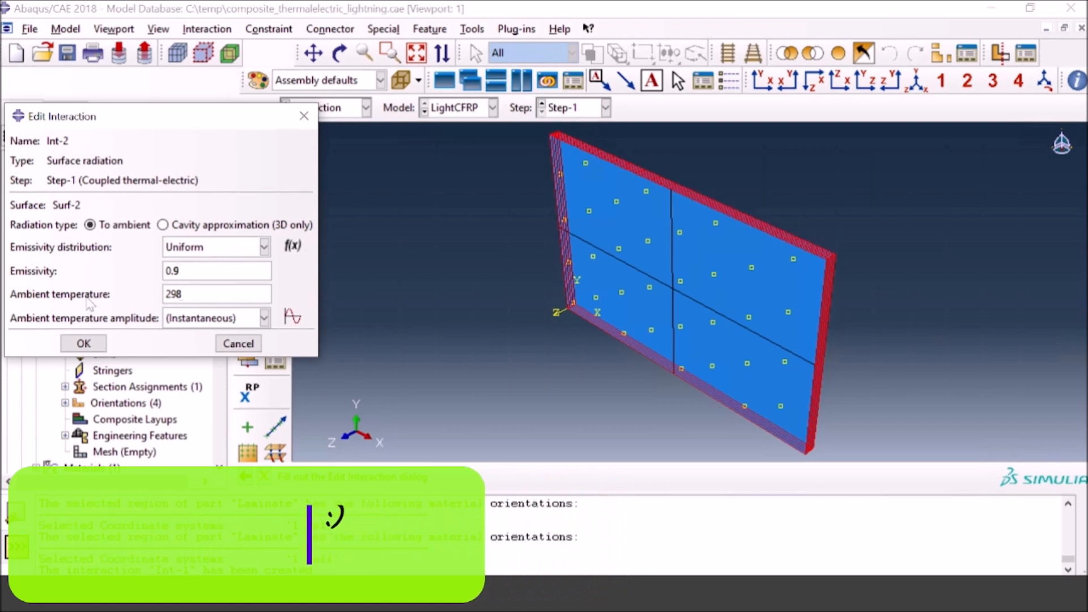
pyautogui.click(83, 344)
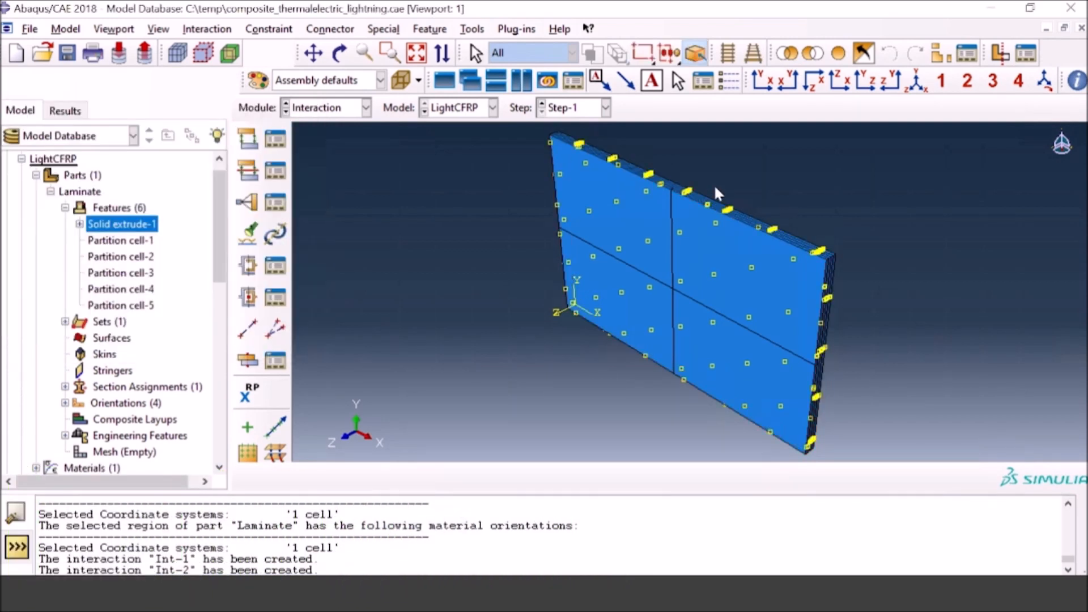
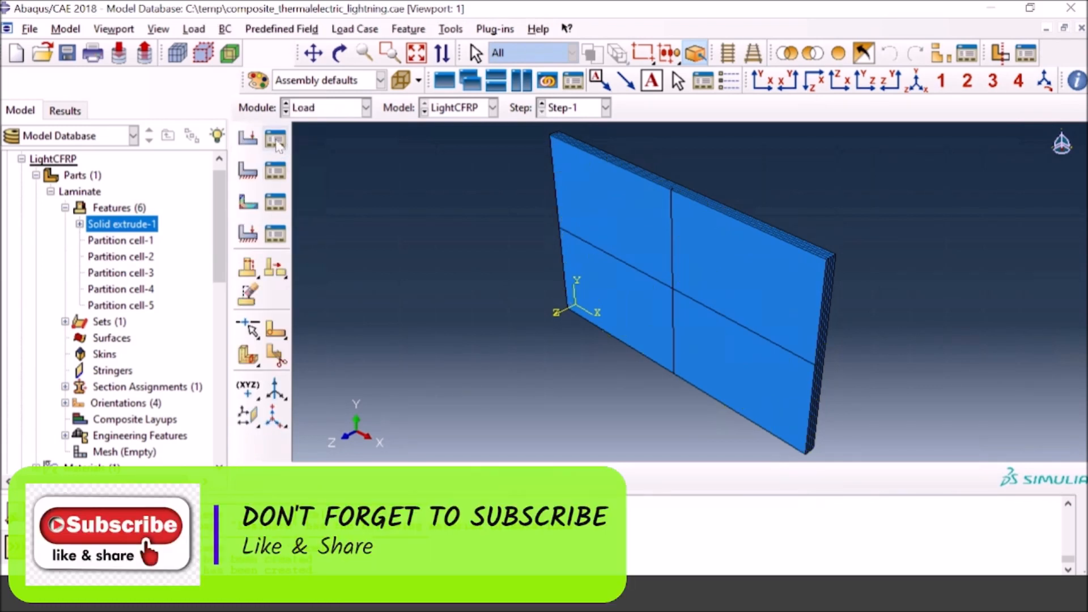
# Step: Create a concentrated current load in Step-1 at the front face's centre point with a magnitude of 20000
pyautogui.click(249, 140)
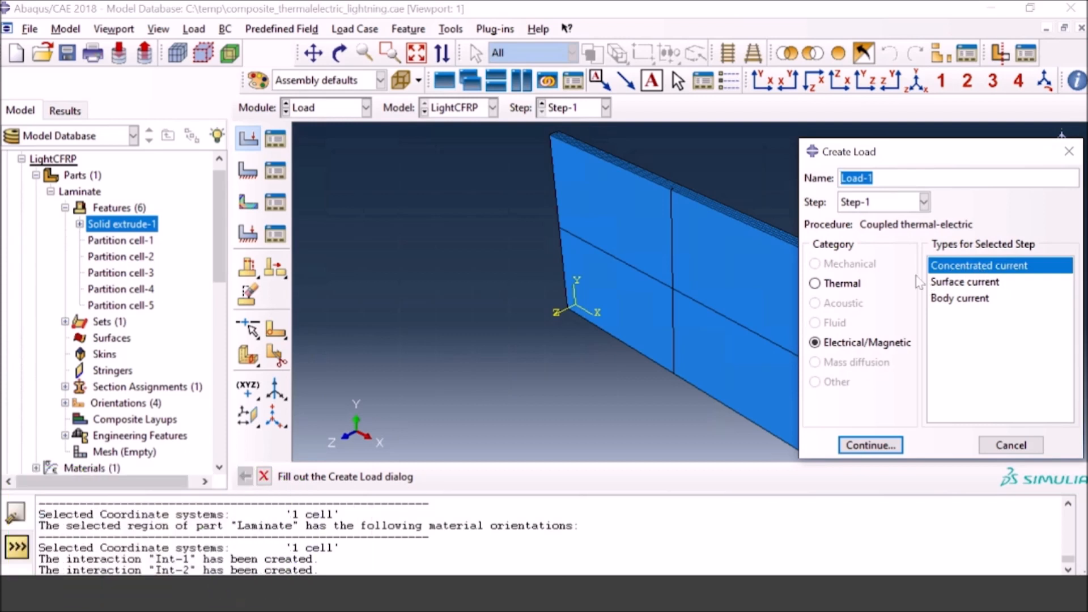
pyautogui.click(891, 447)
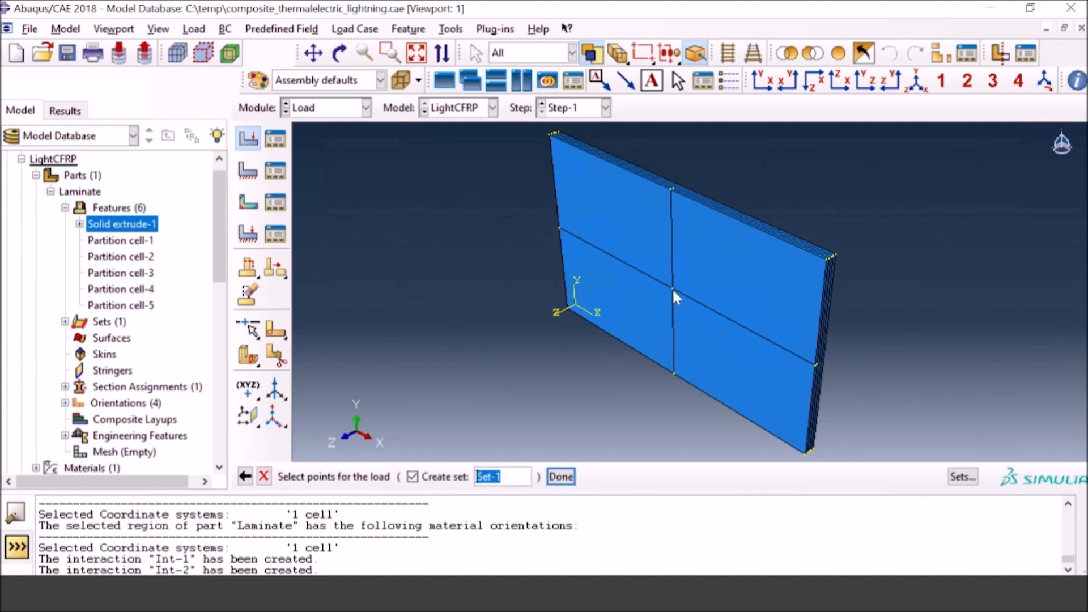
pyautogui.click(672, 288)
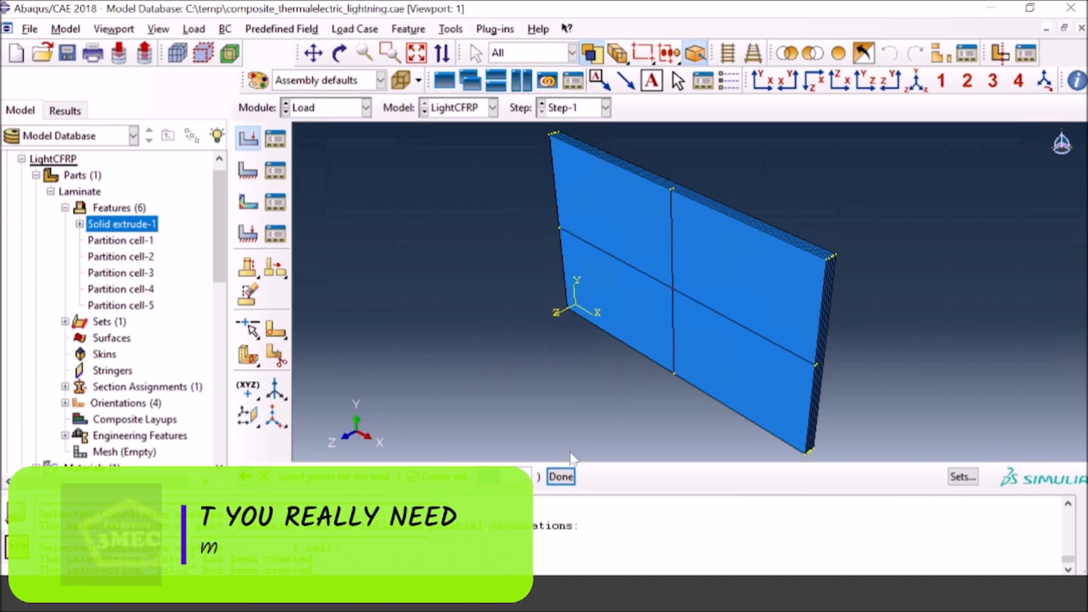
pyautogui.click(559, 477)
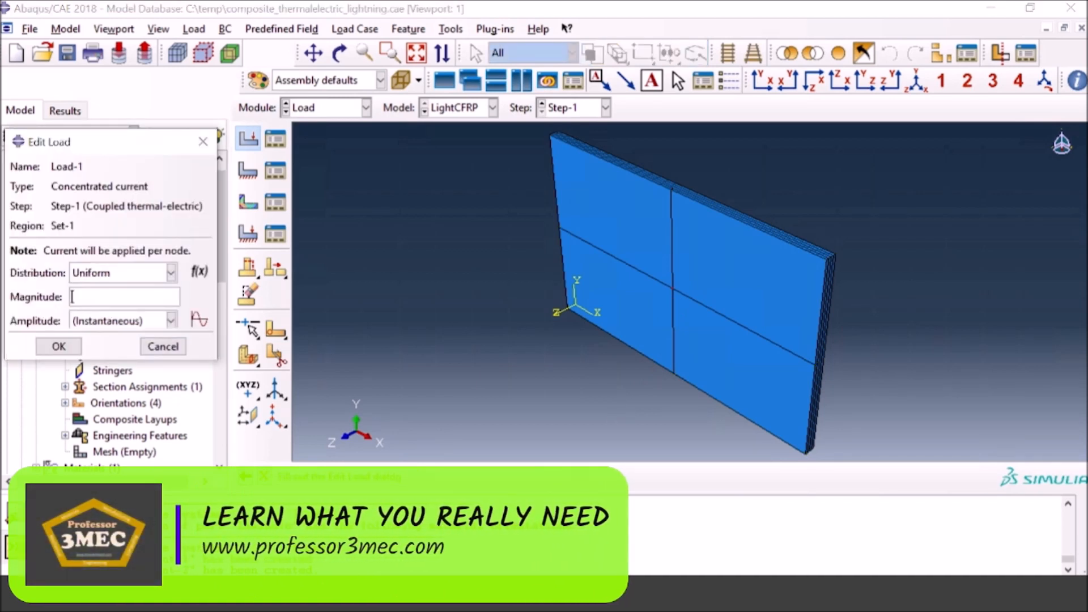
pyautogui.write('20000')
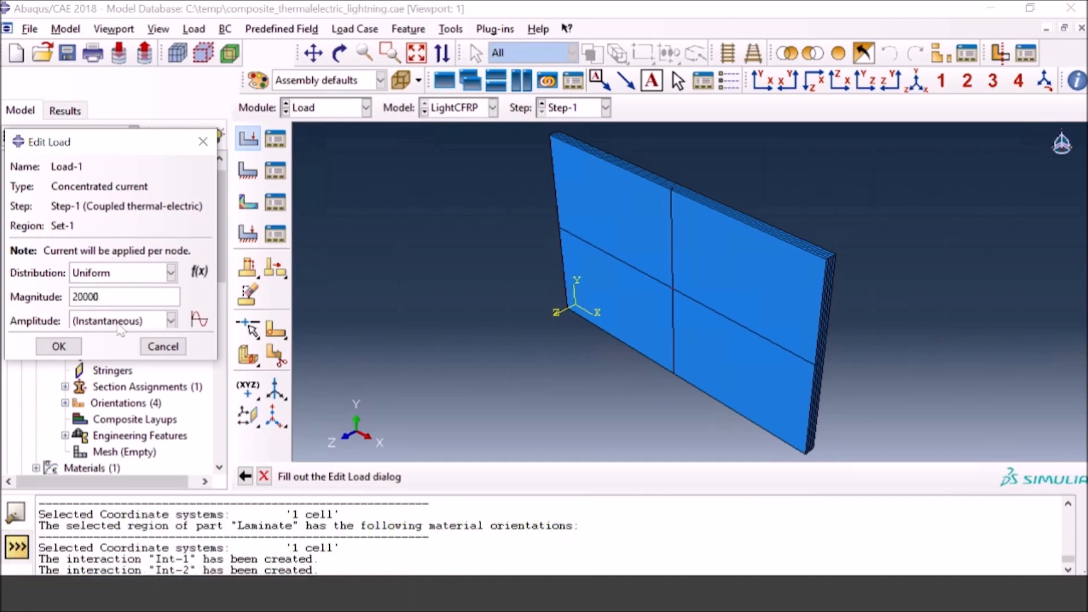
# Step: Create a tabular amplitude for the load using the copied lightning current curve data from 0 to 6.00E-05, and save the load
pyautogui.click(199, 319)
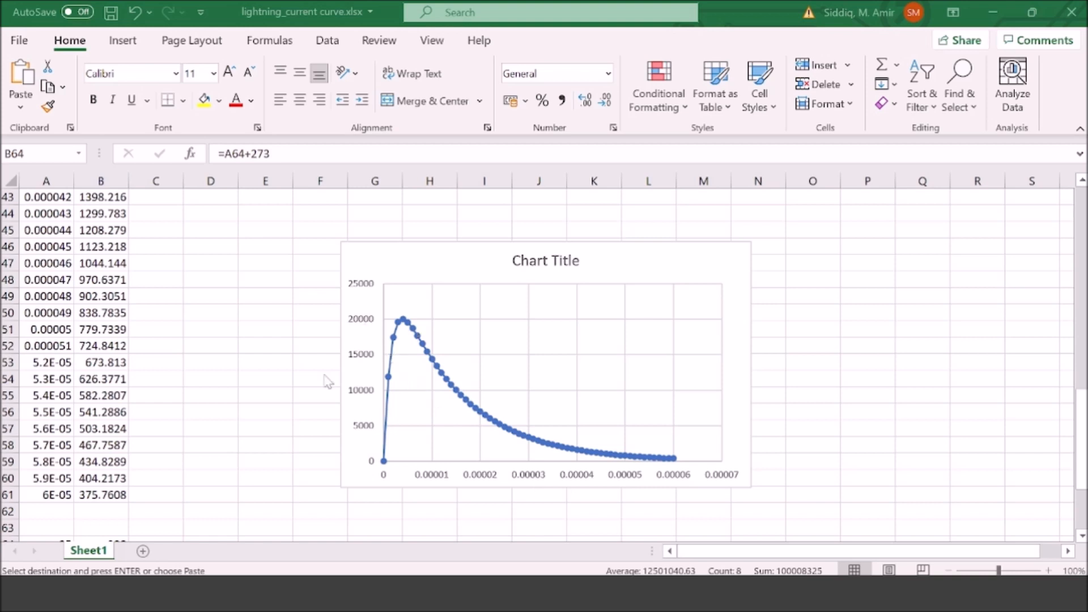
pyautogui.scroll(8, 45, 232)
pyautogui.scroll(6, 46, 231)
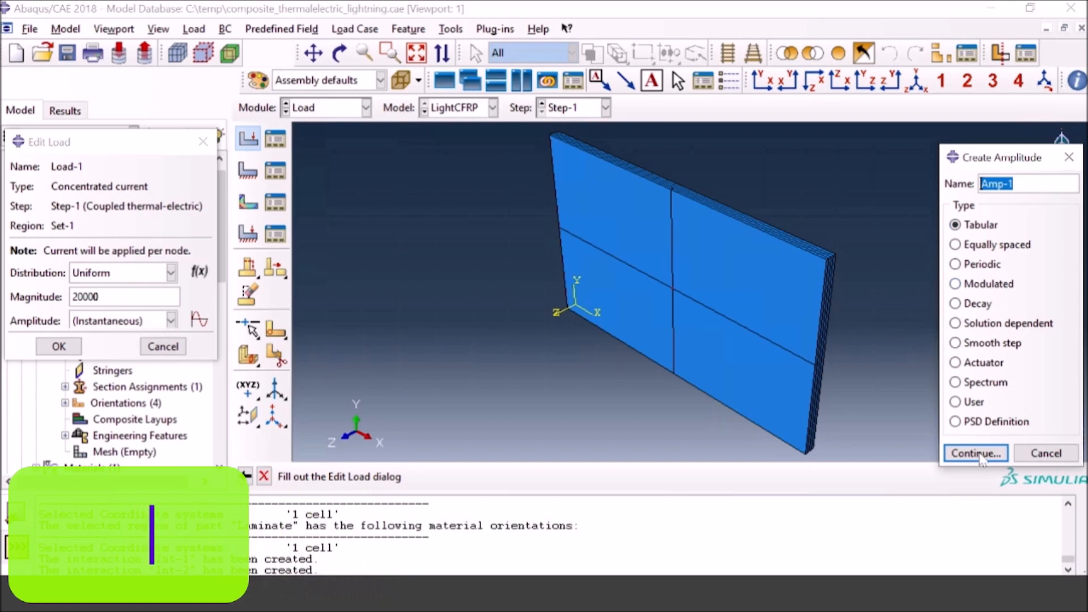
pyautogui.click(977, 453)
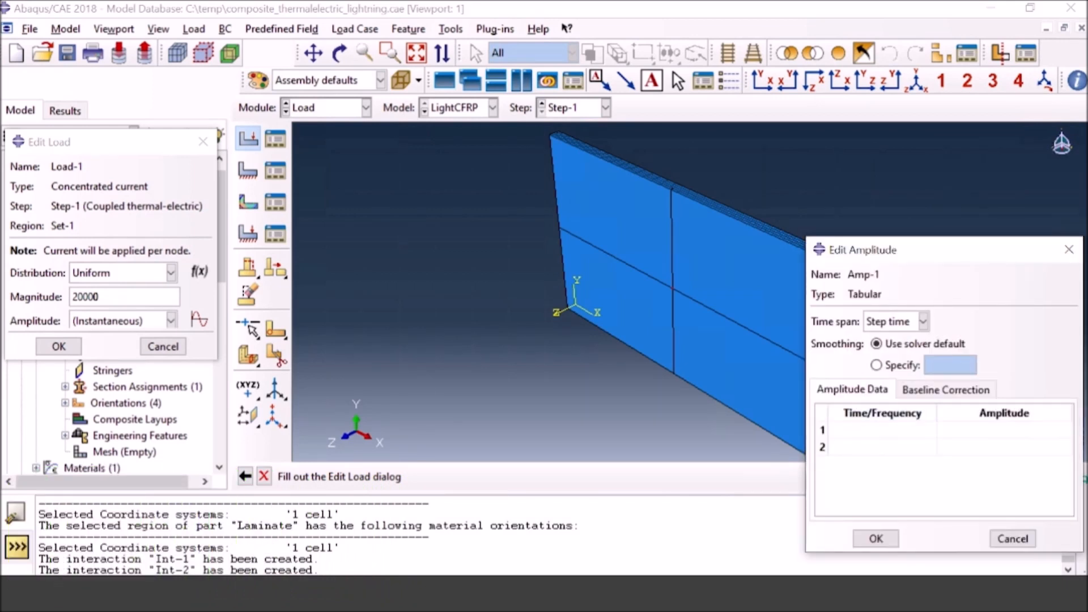
pyautogui.click(832, 430)
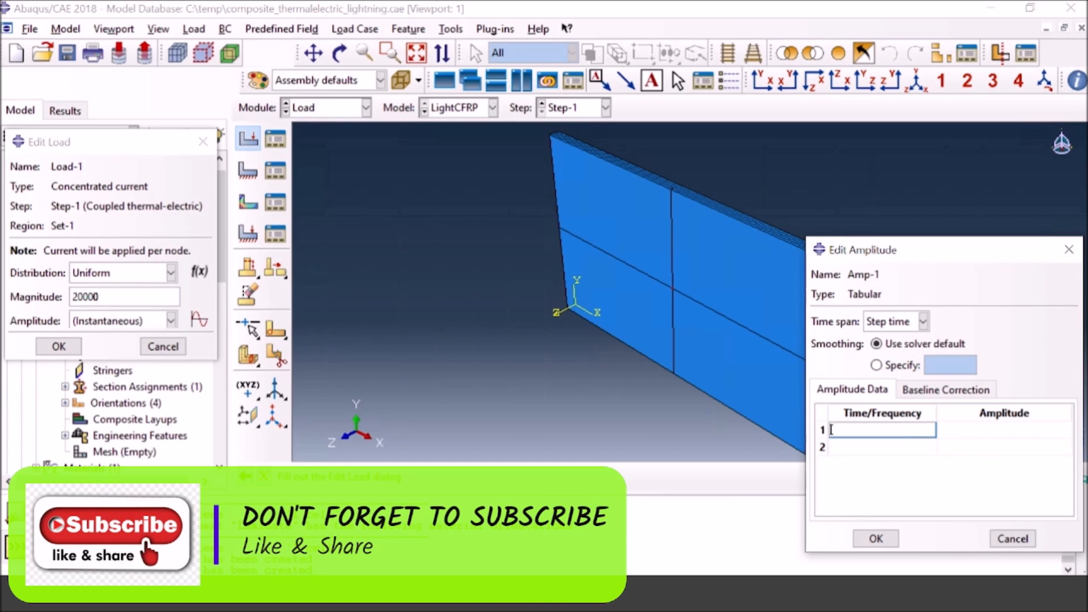
pyautogui.hotkey('ctrl', 'v')
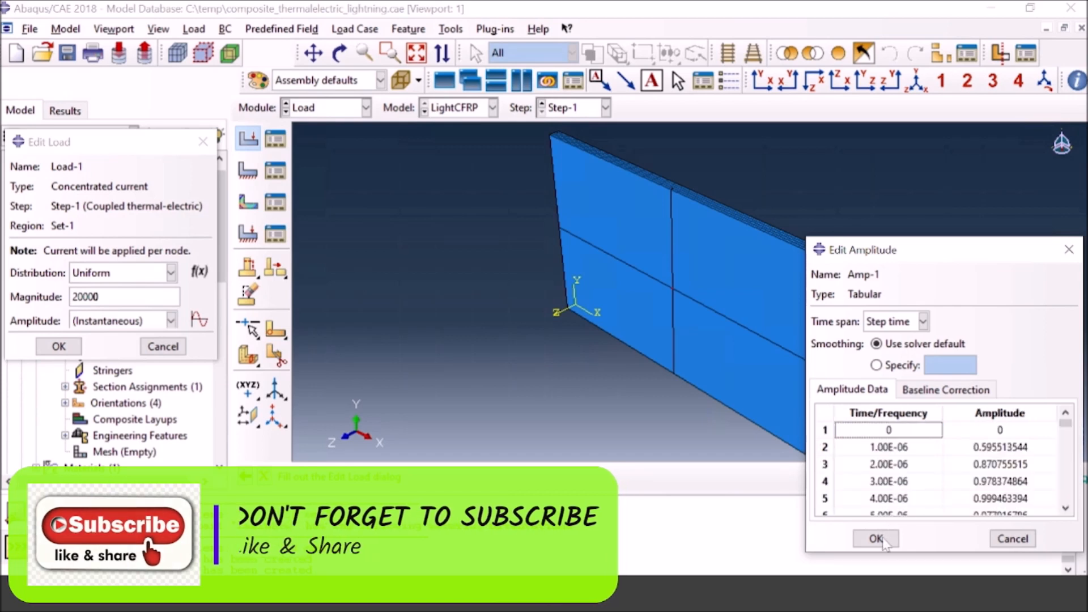
pyautogui.scroll(-2, 932, 469)
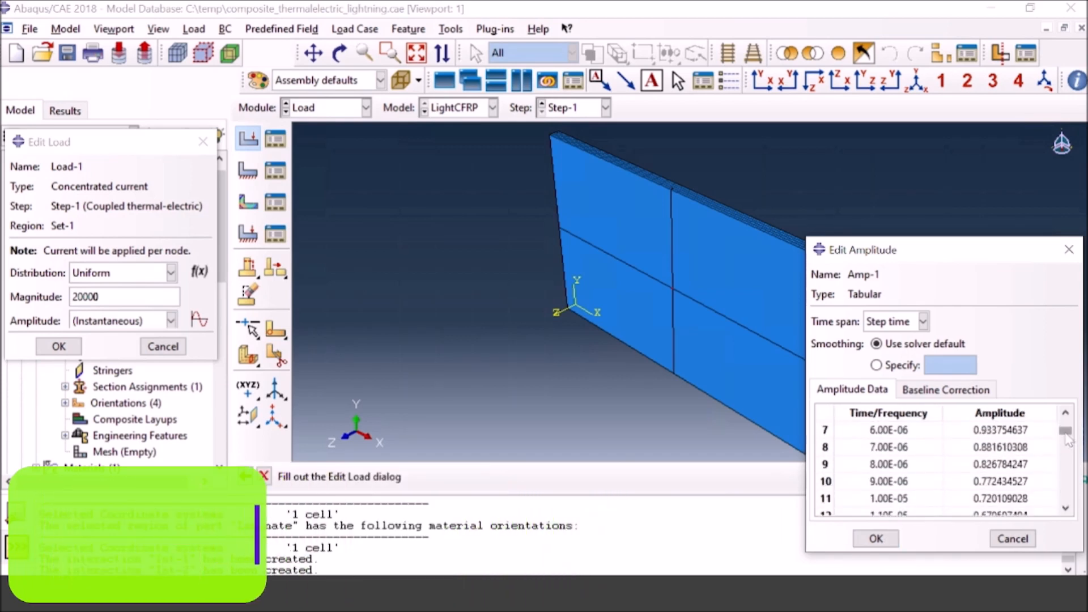
pyautogui.scroll(-15, 1068, 469)
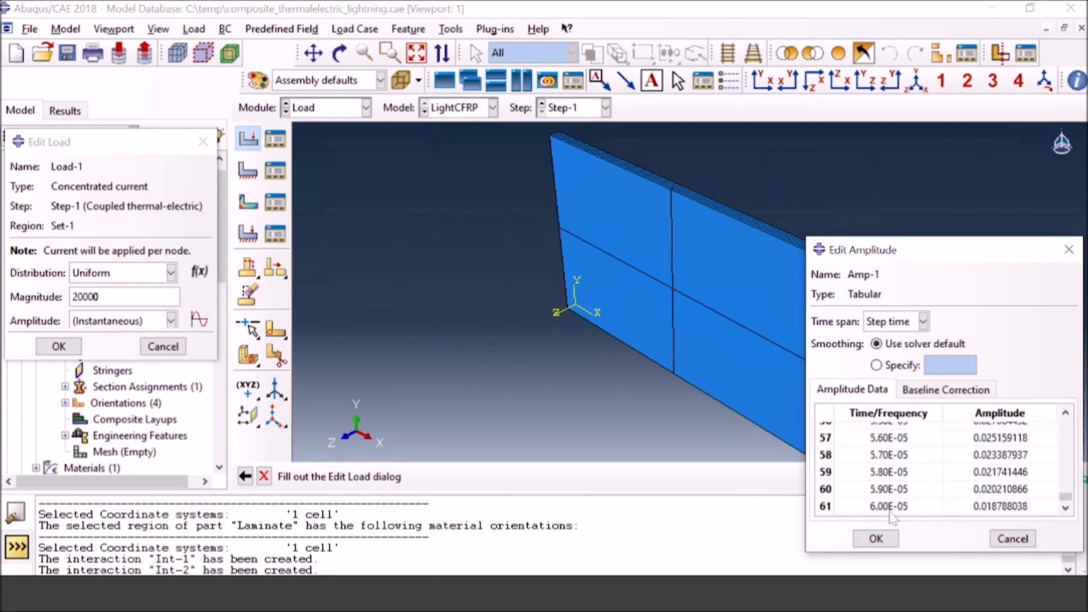
pyautogui.click(876, 539)
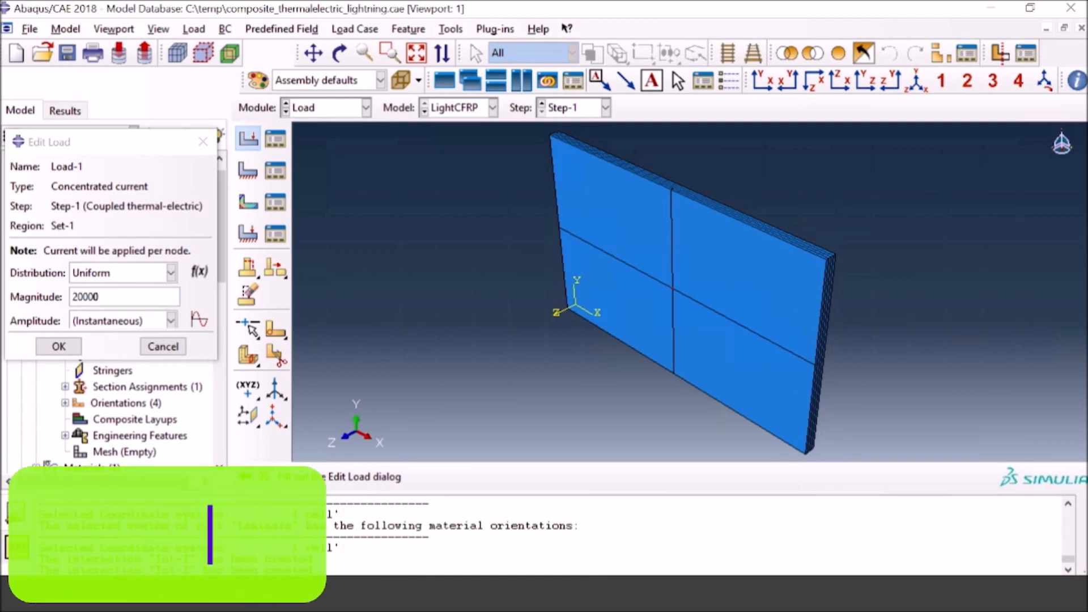
pyautogui.press('Return')
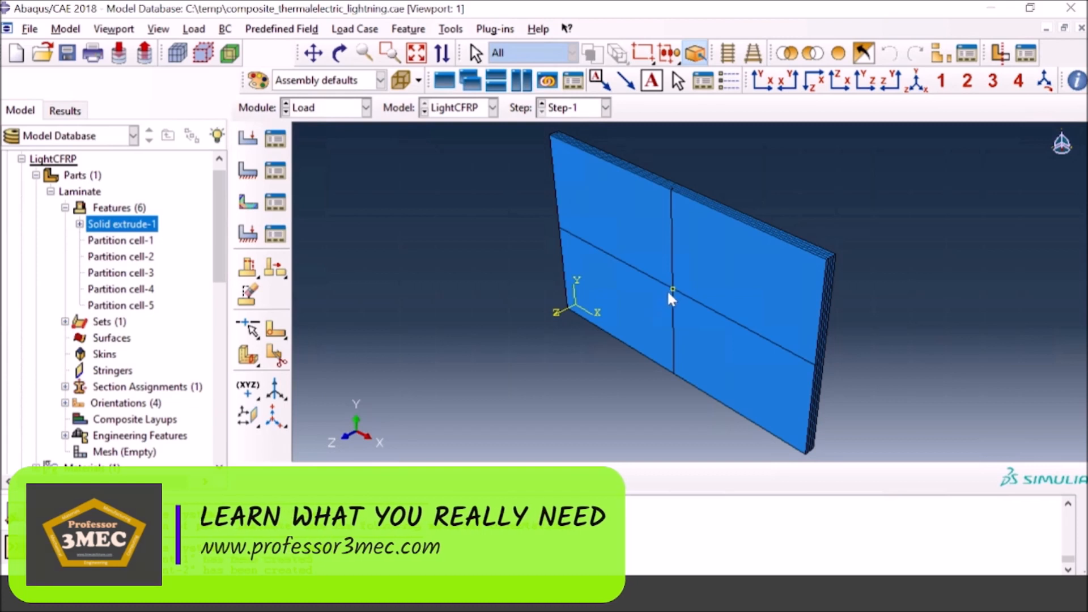
# Step: Start an electric potential boundary condition in Step-1
pyautogui.click(248, 170)
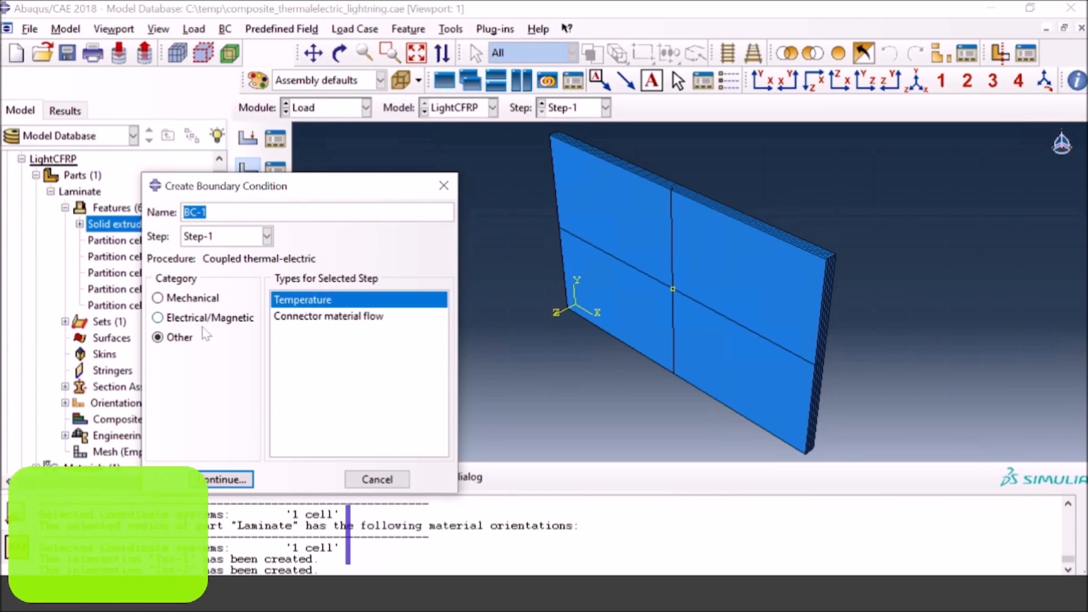
pyautogui.click(187, 318)
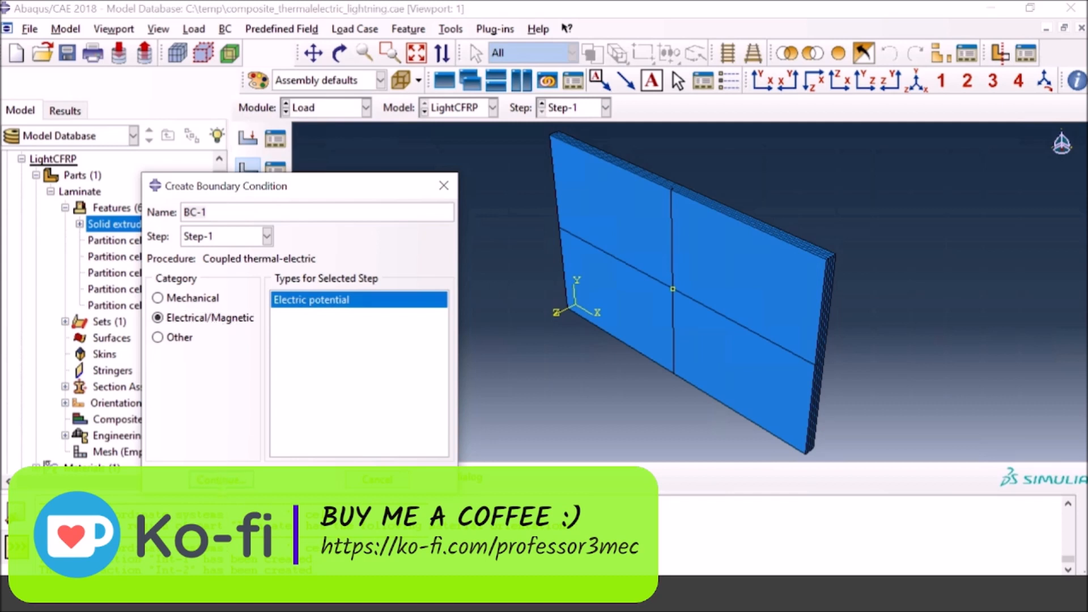
pyautogui.click(220, 480)
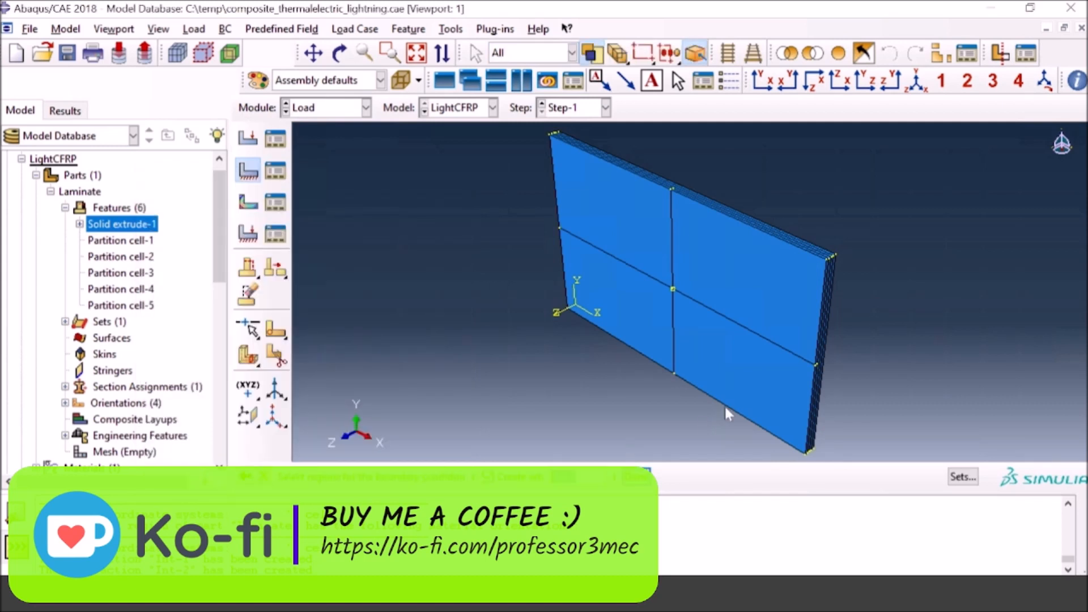
# Step: Select all four ply faces along the laminate's upper (+Y) edge side as the boundary condition region
pyautogui.click(827, 293)
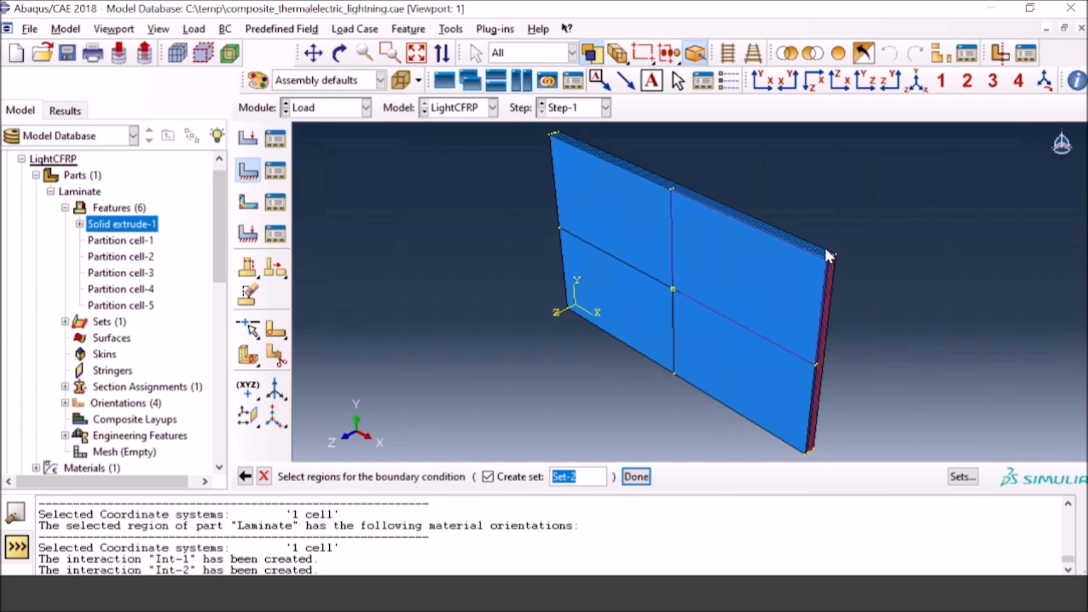
pyautogui.scroll(-5, 816, 238)
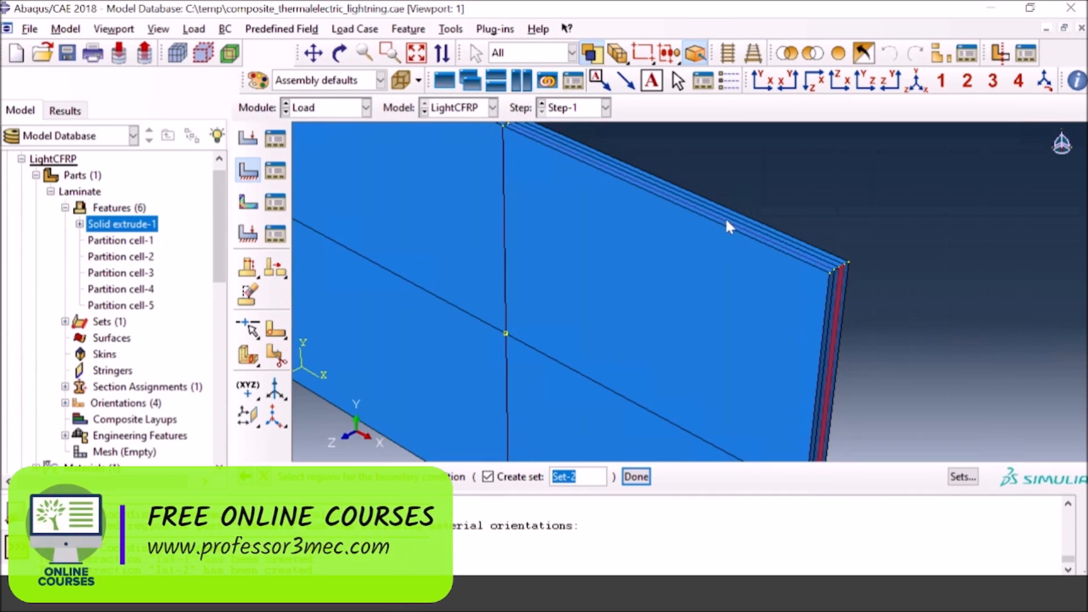
pyautogui.keyDown('ctrl'); pyautogui.keyDown('alt'); pyautogui.moveTo(725, 216); pyautogui.dragTo(814, 293); pyautogui.keyUp('alt'); pyautogui.keyUp('ctrl')
pyautogui.click(814, 292)
pyautogui.keyDown('shift'); pyautogui.click(844, 277); pyautogui.keyUp('shift')
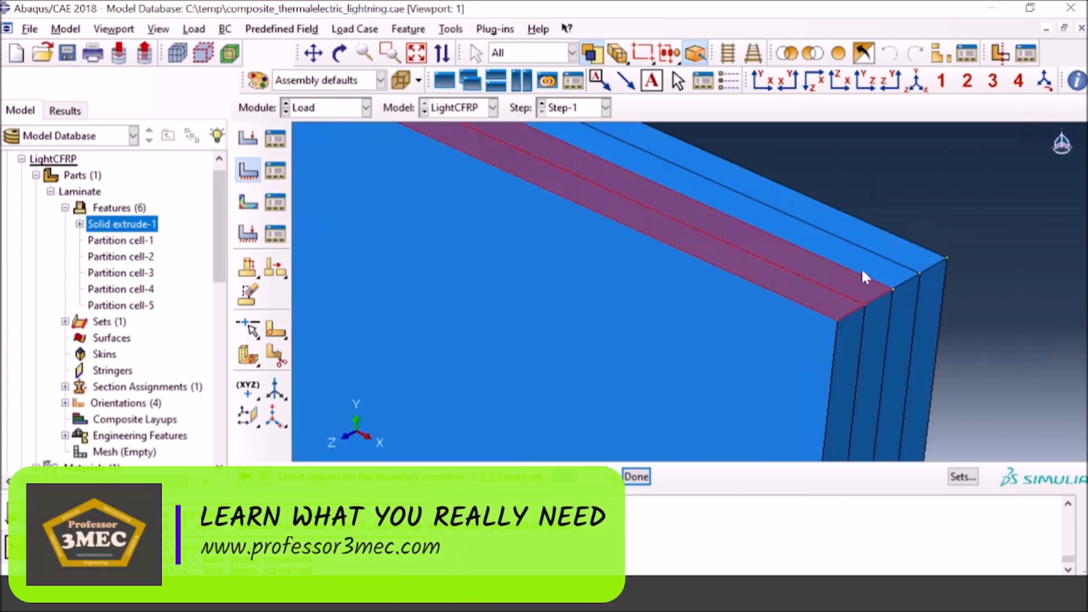
pyautogui.keyDown('shift'); pyautogui.click(865, 266); pyautogui.keyUp('shift')
pyautogui.keyDown('shift'); pyautogui.click(892, 250); pyautogui.keyUp('shift')
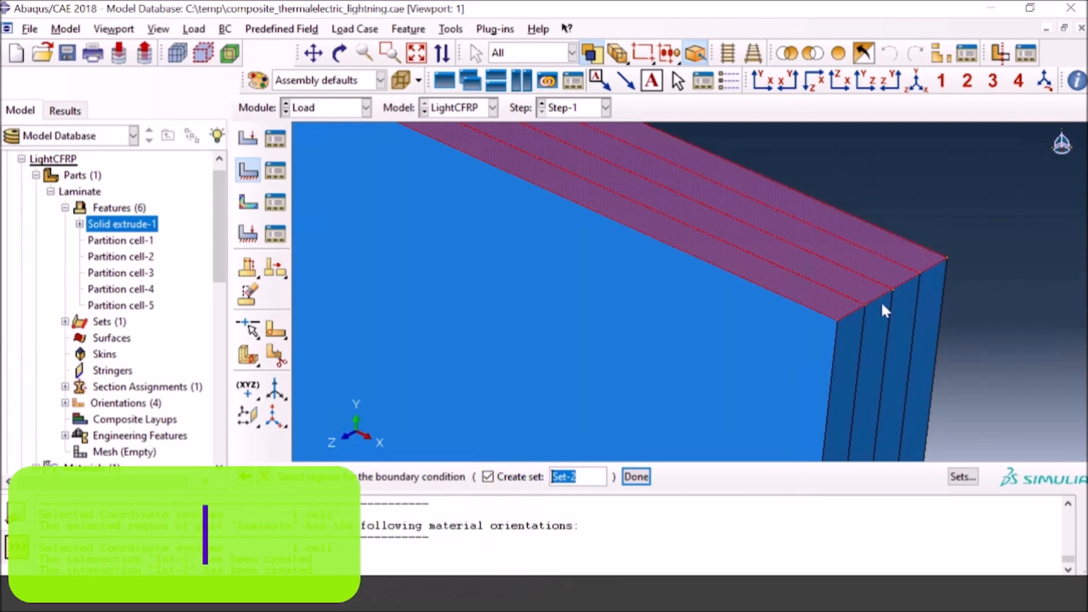
# Step: Add the four ply faces of the laminate's +X edge side to the boundary condition region
pyautogui.keyDown('shift'); pyautogui.click(857, 323); pyautogui.keyUp('shift')
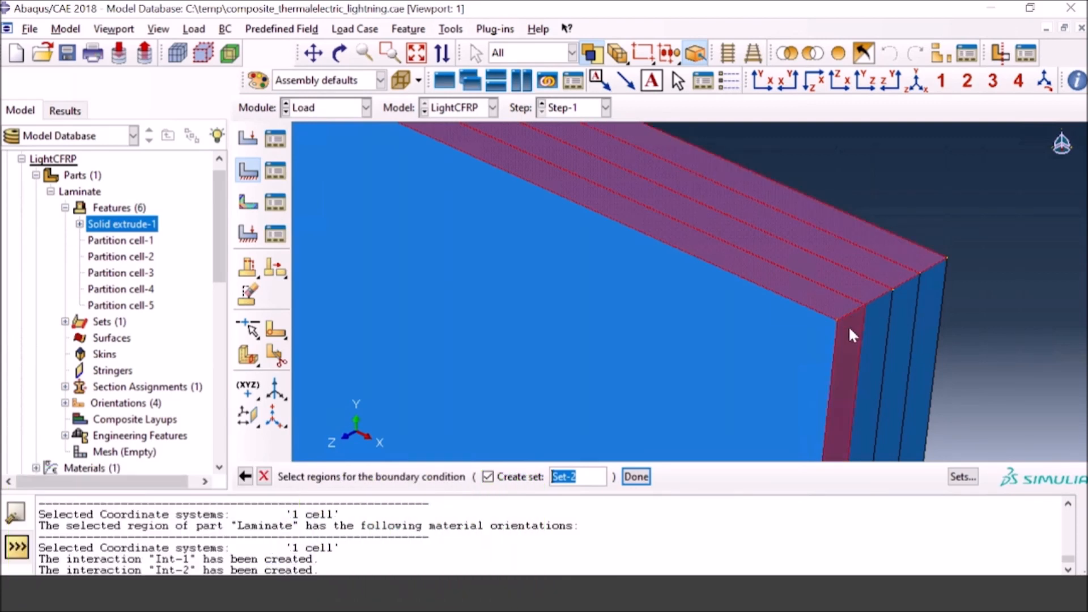
pyautogui.keyDown('shift'); pyautogui.click(882, 317); pyautogui.keyUp('shift')
pyautogui.keyDown('shift'); pyautogui.click(909, 307); pyautogui.keyUp('shift')
pyautogui.keyDown('shift'); pyautogui.click(925, 296); pyautogui.keyUp('shift')
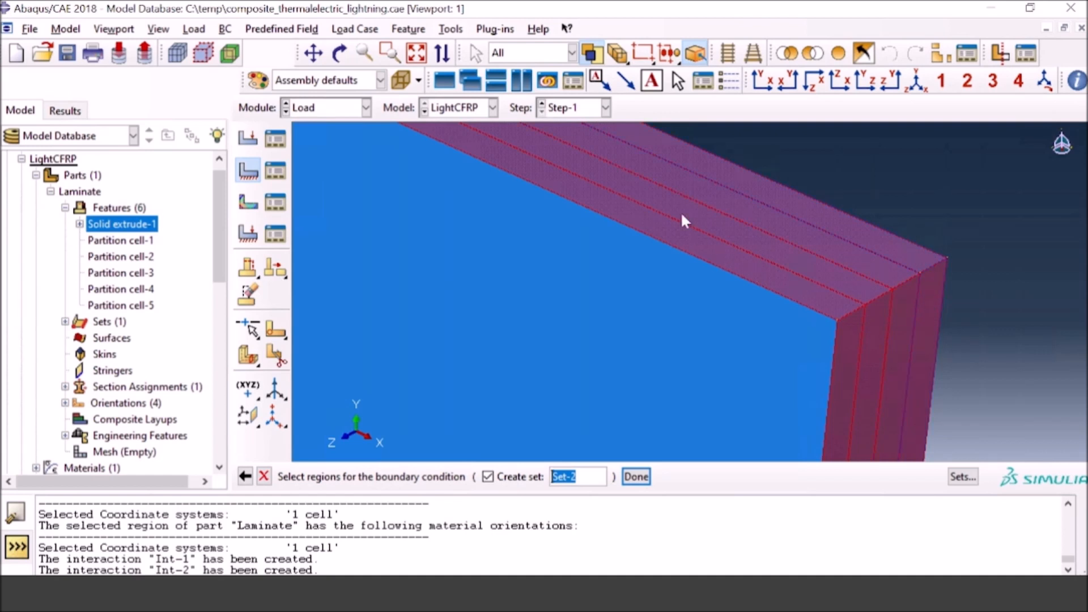
# Step: Add the four ply faces of the laminate's opposite, -X edge side to the boundary condition region
pyautogui.click(416, 53)
pyautogui.click(339, 52)
pyautogui.moveTo(692, 381); pyautogui.dragTo(591, 406)
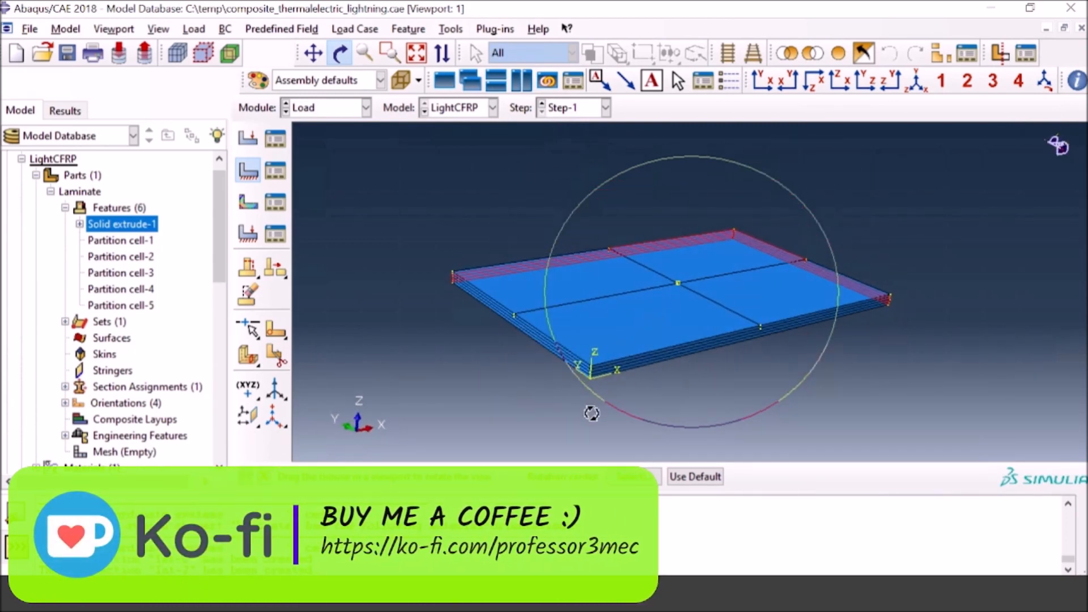
pyautogui.scroll(5, 592, 403)
pyautogui.scroll(5, 595, 395)
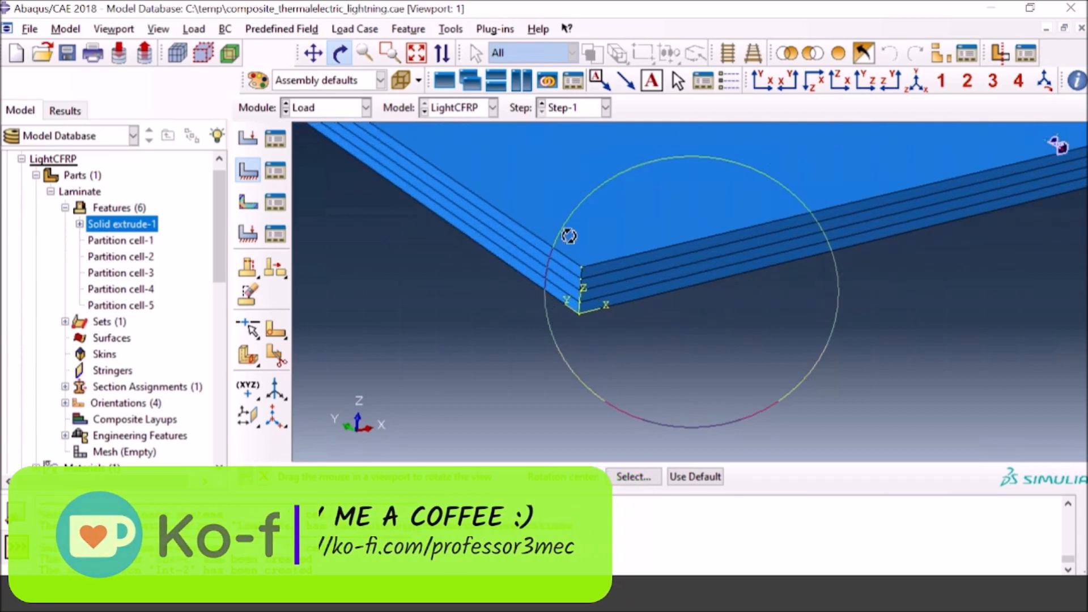
pyautogui.click(340, 61)
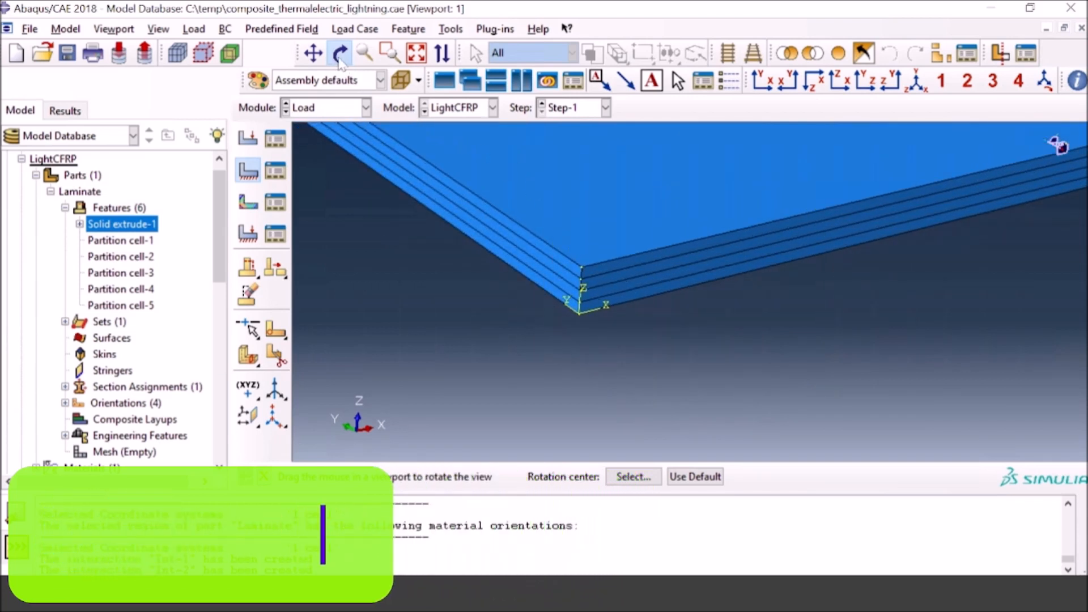
pyautogui.click(557, 271)
pyautogui.keyDown('shift'); pyautogui.click(558, 291); pyautogui.keyUp('shift')
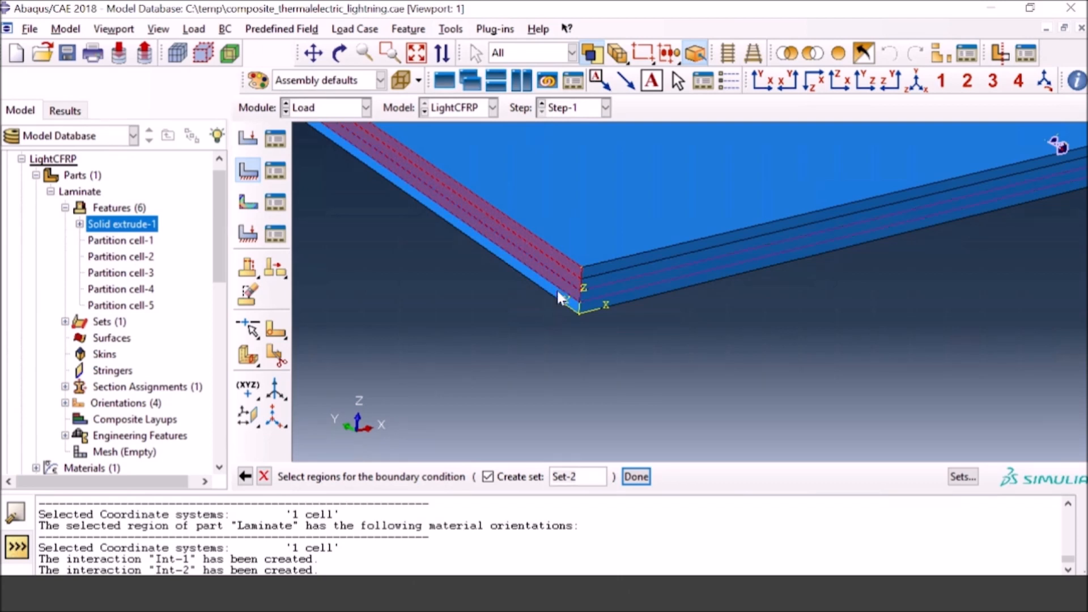
pyautogui.keyDown('shift'); pyautogui.click(559, 296); pyautogui.keyUp('shift')
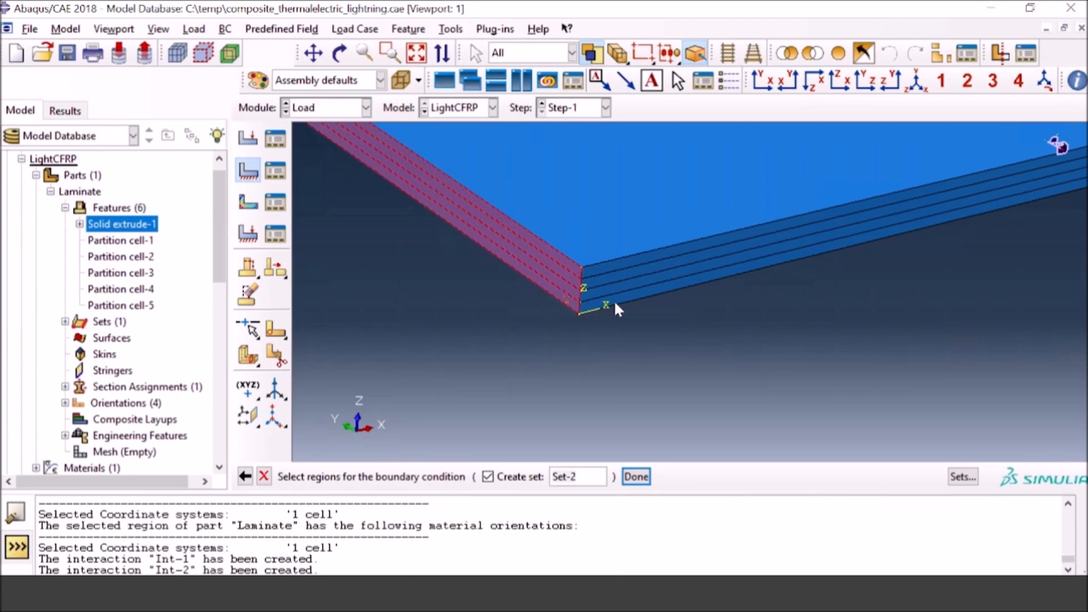
# Step: Add the four ply faces of the laminate's lower (-Y) edge side to the boundary condition region
pyautogui.keyDown('shift'); pyautogui.click(623, 296); pyautogui.keyUp('shift')
pyautogui.keyDown('shift'); pyautogui.click(615, 285); pyautogui.keyUp('shift')
pyautogui.keyDown('shift'); pyautogui.click(615, 277); pyautogui.keyUp('shift')
pyautogui.keyDown('shift'); pyautogui.click(611, 266); pyautogui.keyUp('shift')
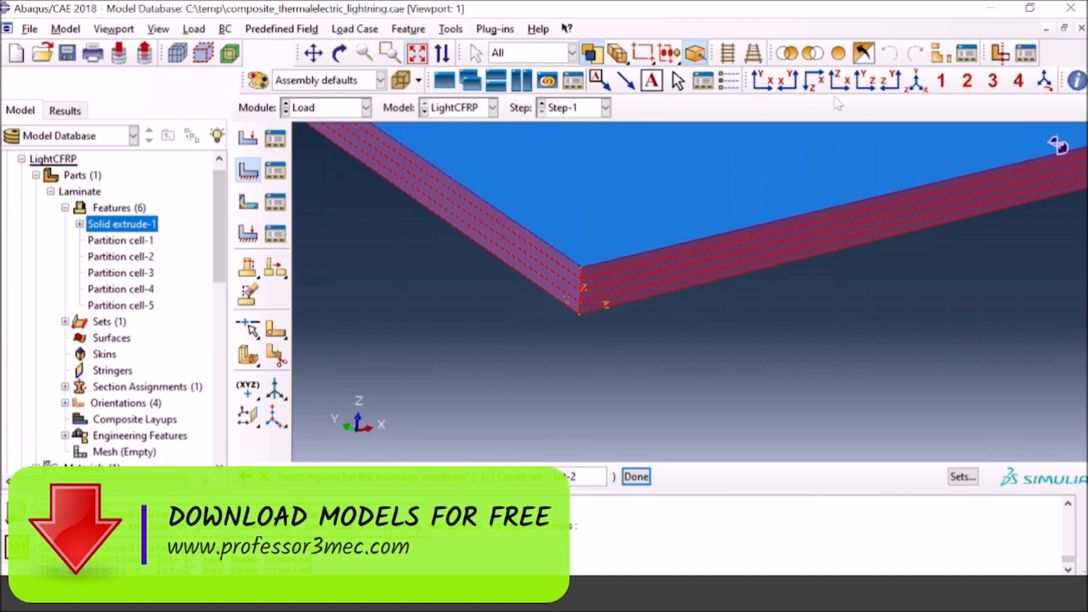
# Step: Confirm the edge faces as region Set-2 and save the boundary condition with a uniform electric potential of 0
pyautogui.click(916, 84)
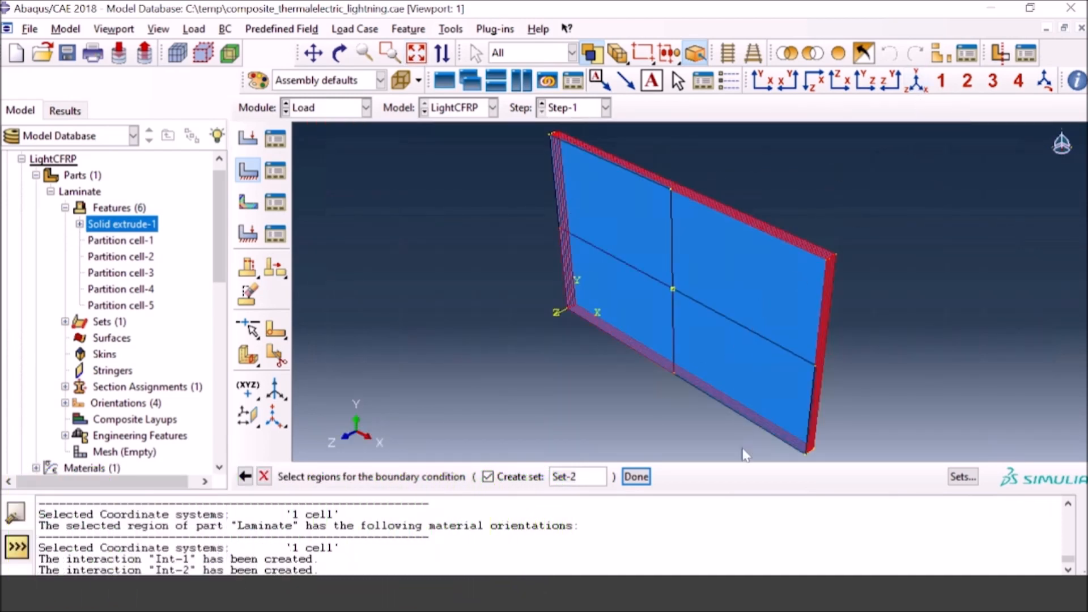
pyautogui.click(637, 477)
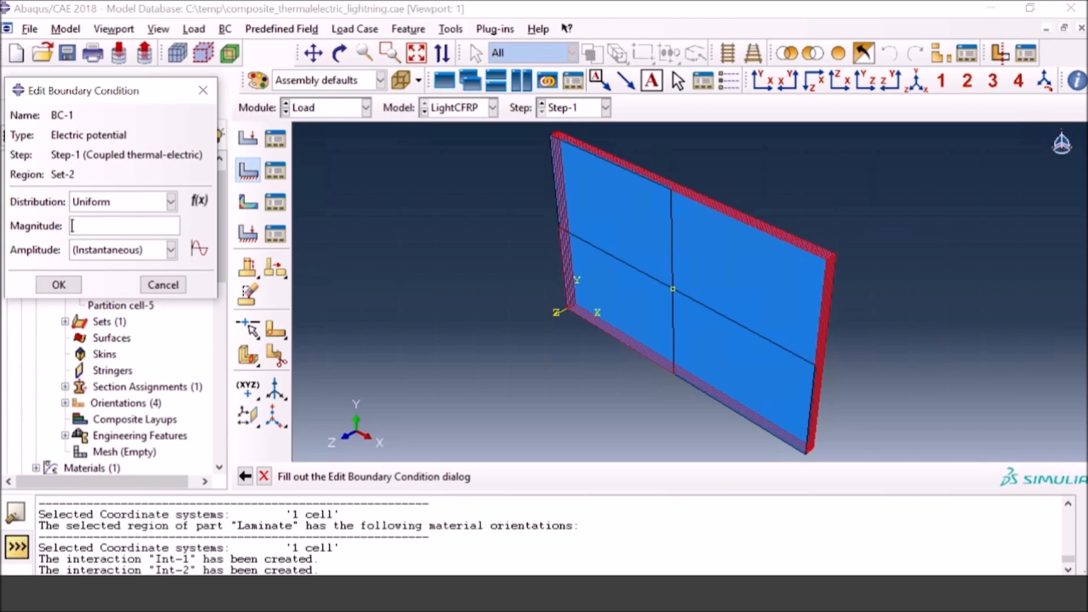
pyautogui.click(59, 284)
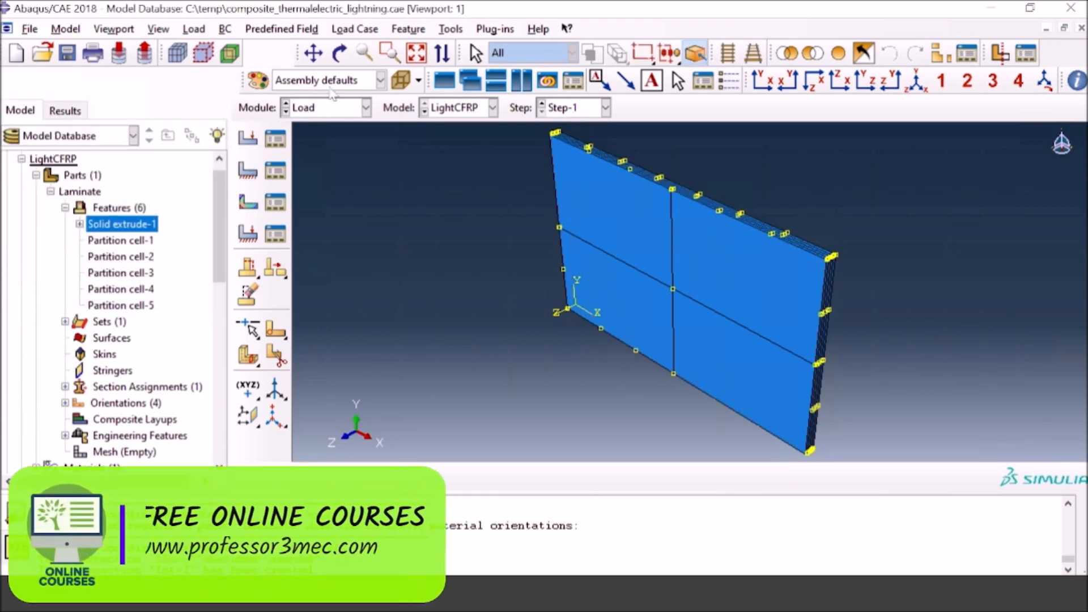
# Step: Create a Step-1 electric potential boundary condition on the laminate's unpartitioned back face as Set-3, with a uniform magnitude of 0
pyautogui.click(340, 53)
pyautogui.moveTo(718, 345); pyautogui.dragTo(712, 301)
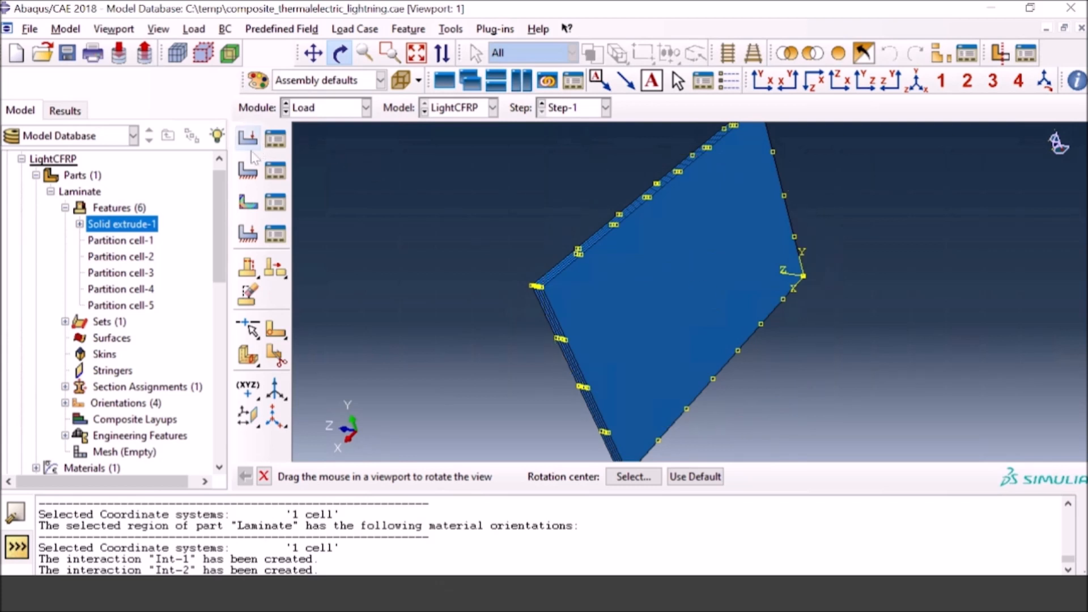
pyautogui.click(247, 169)
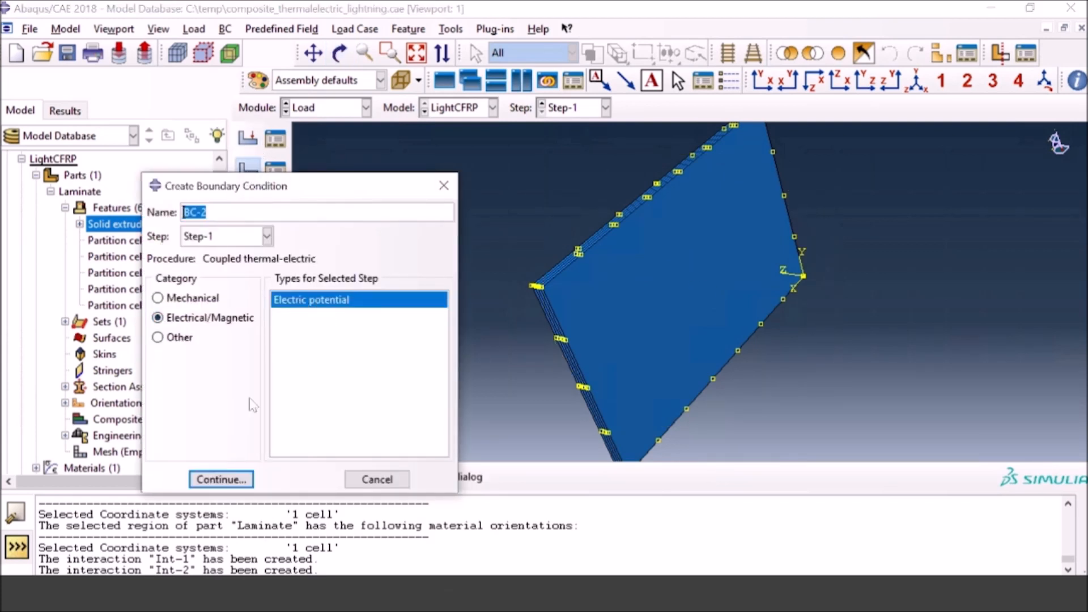
pyautogui.click(229, 479)
pyautogui.click(672, 340)
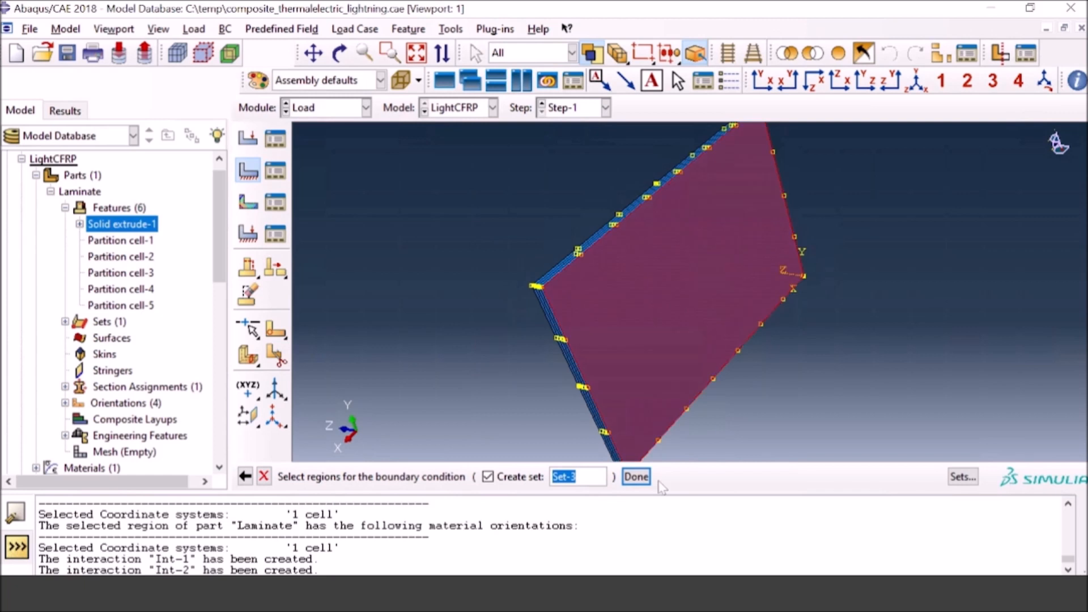
pyautogui.click(636, 477)
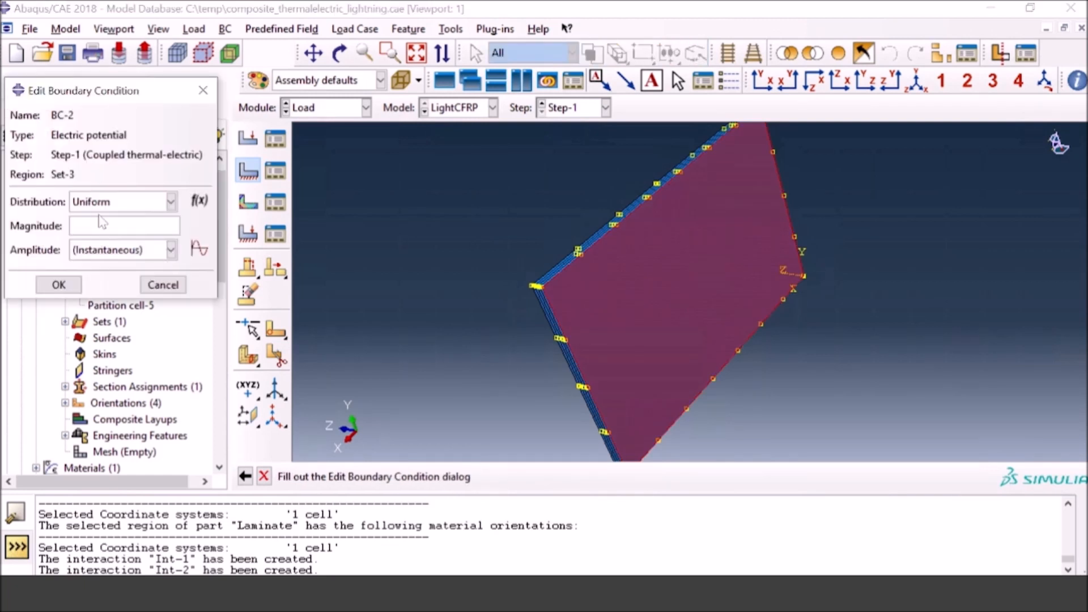
pyautogui.write('0')
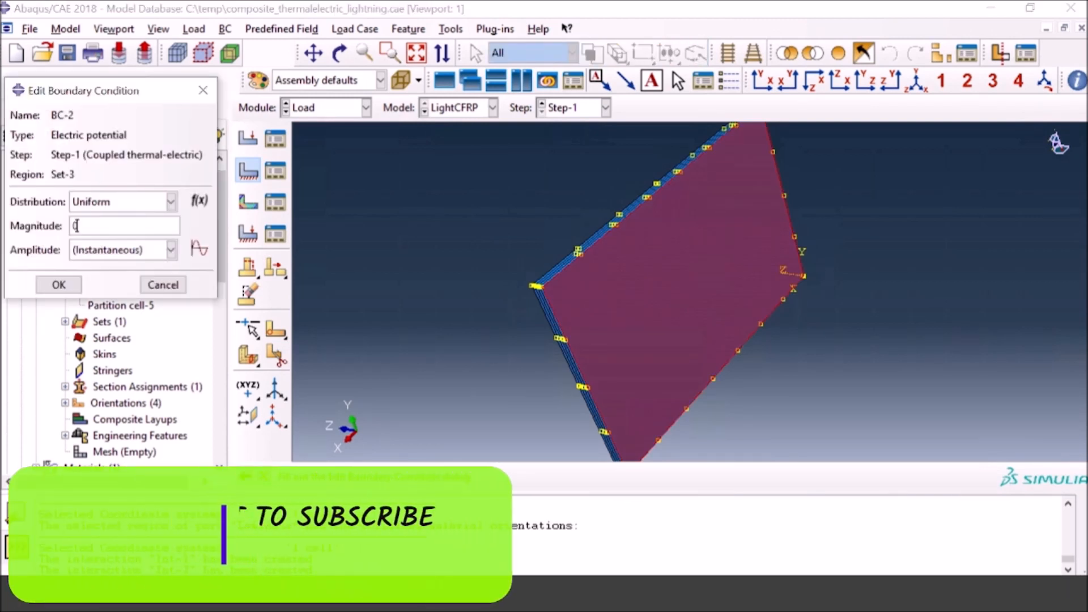
pyautogui.click(78, 284)
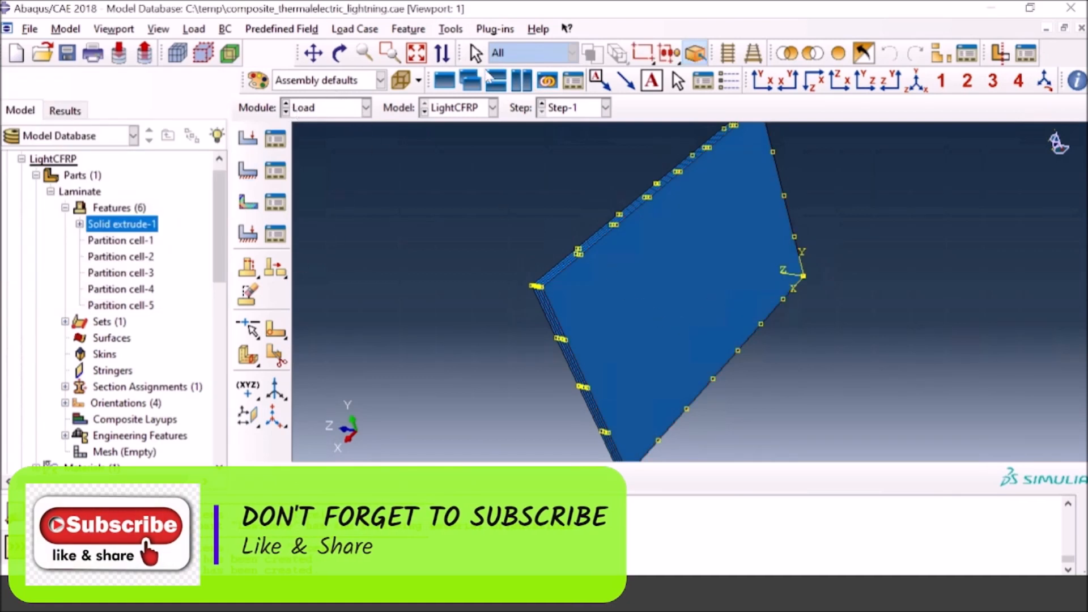
# Step: Create a temperature predefined field in the Initial step over the whole laminate as Set-4, using a directly specified magnitude constant through the region
pyautogui.click(914, 85)
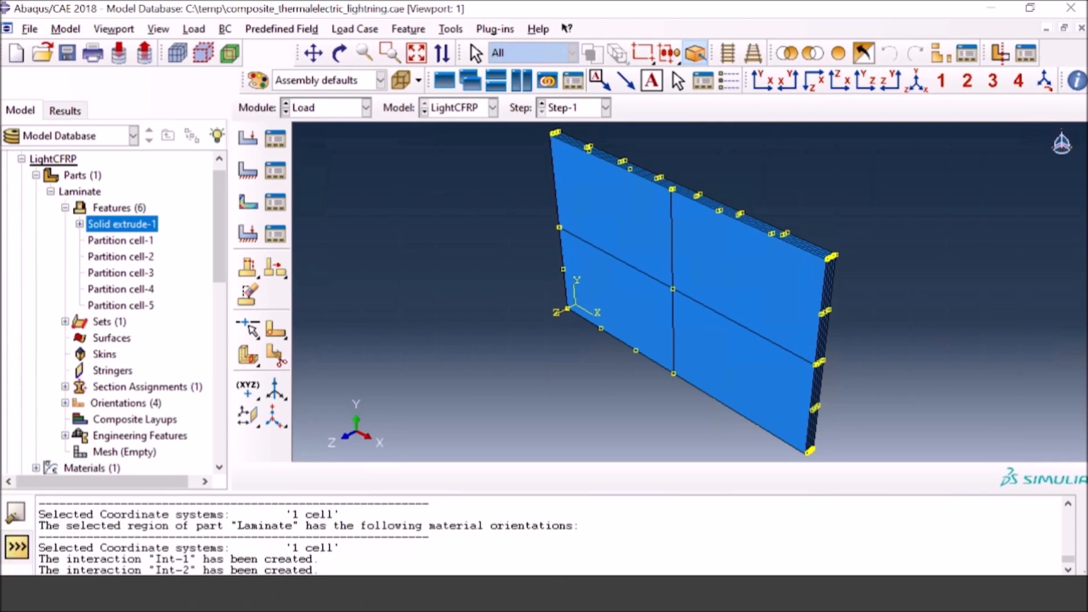
pyautogui.click(248, 202)
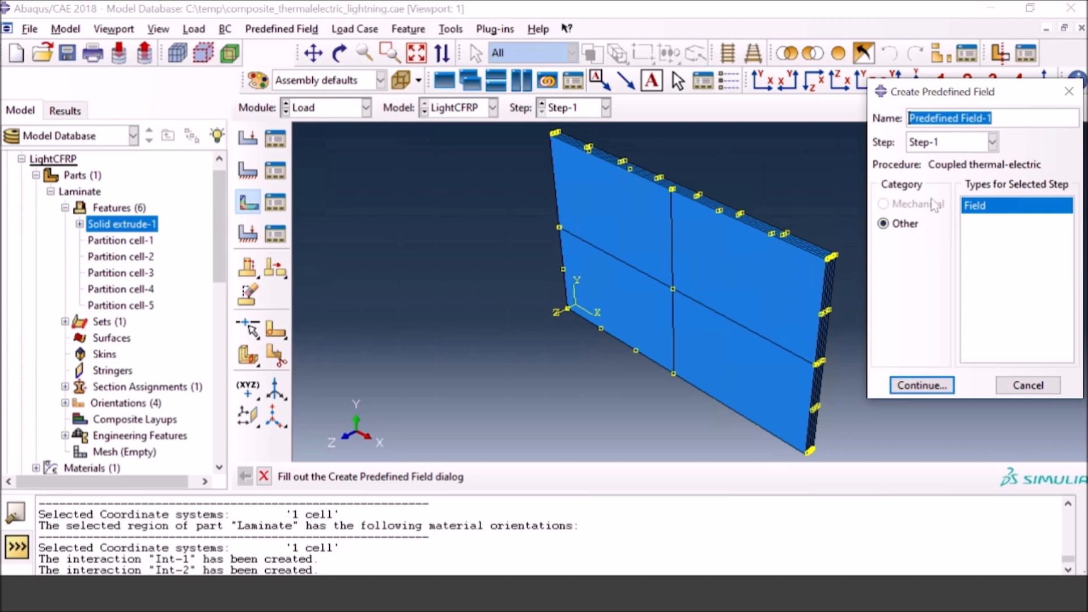
pyautogui.click(942, 145)
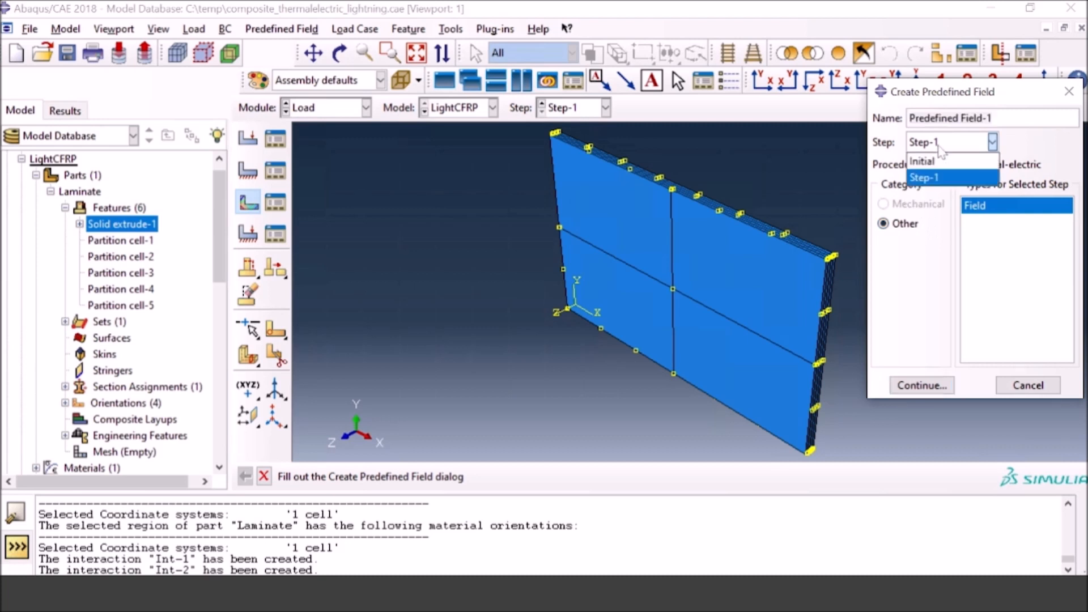
pyautogui.click(941, 161)
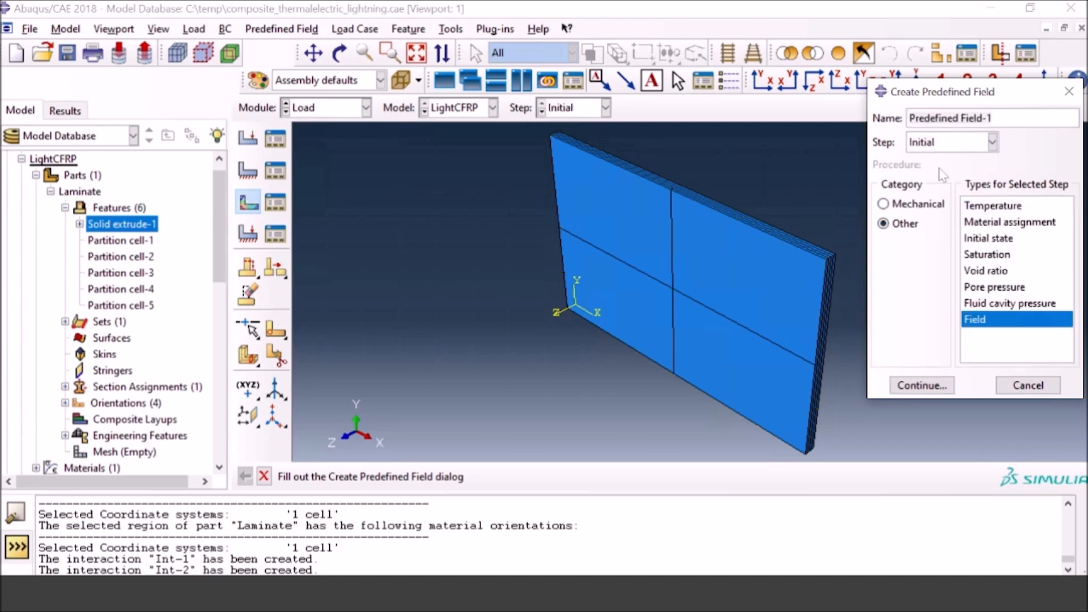
pyautogui.click(991, 206)
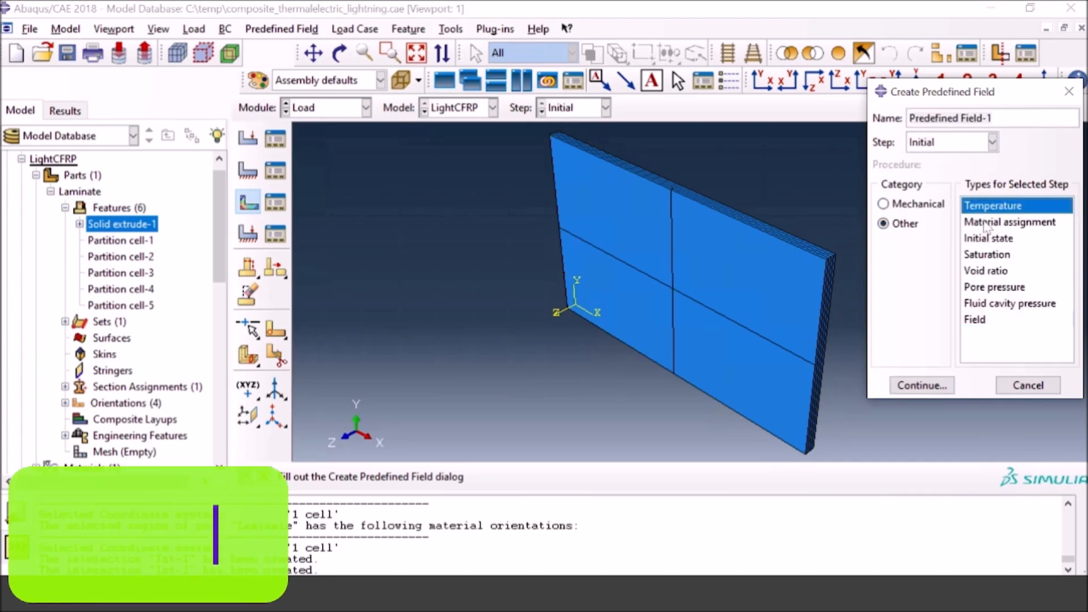
pyautogui.click(920, 386)
pyautogui.moveTo(519, 125); pyautogui.dragTo(868, 454)
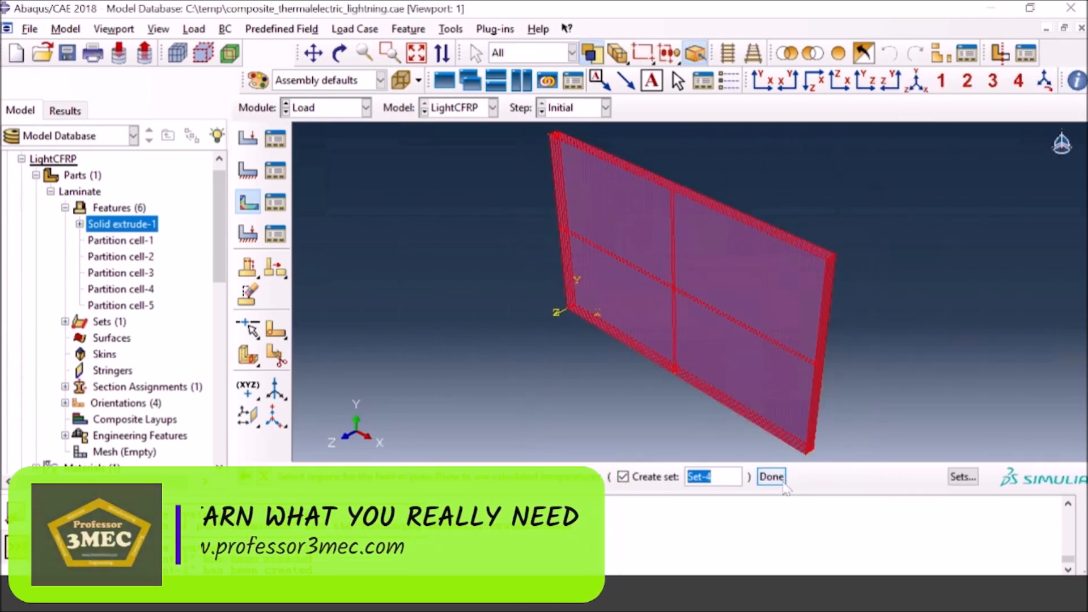
pyautogui.click(772, 477)
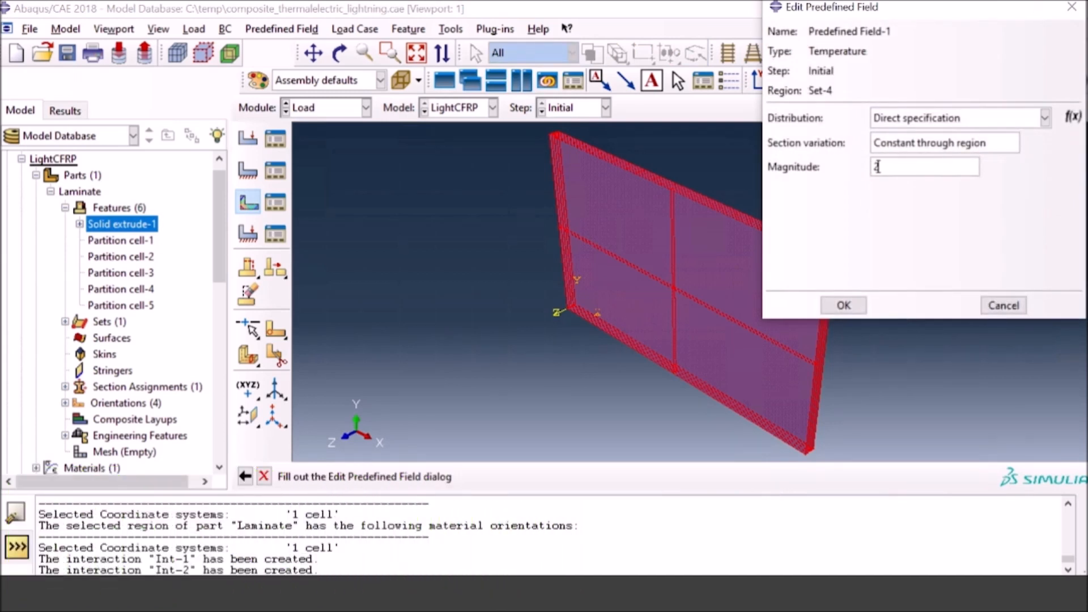
pyautogui.click(844, 305)
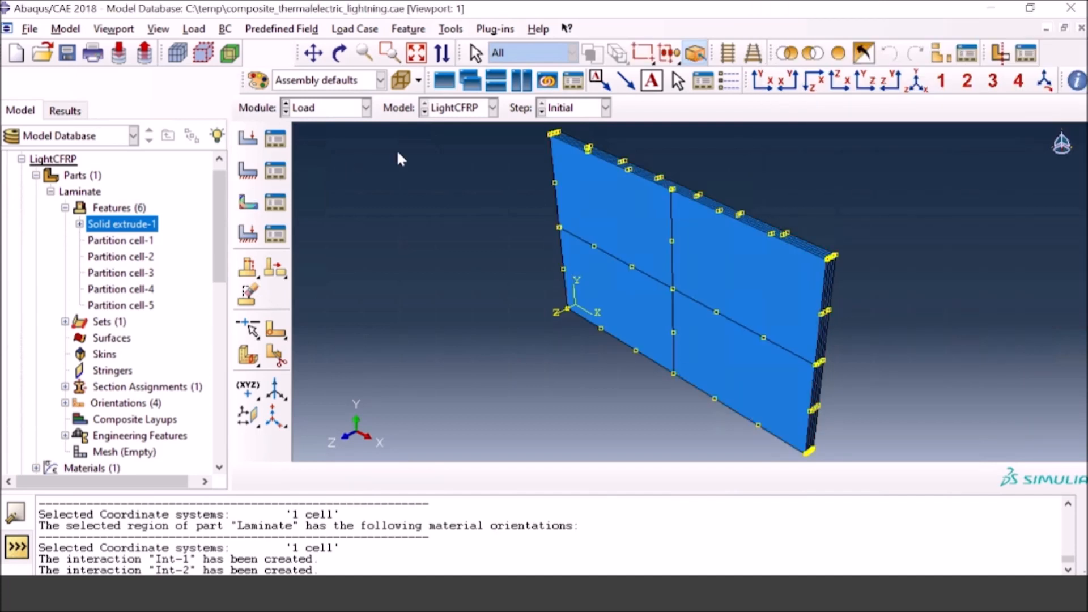
# Step: Switch to the Mesh module and make the part, rather than the assembly, the object for meshing
pyautogui.click(358, 109)
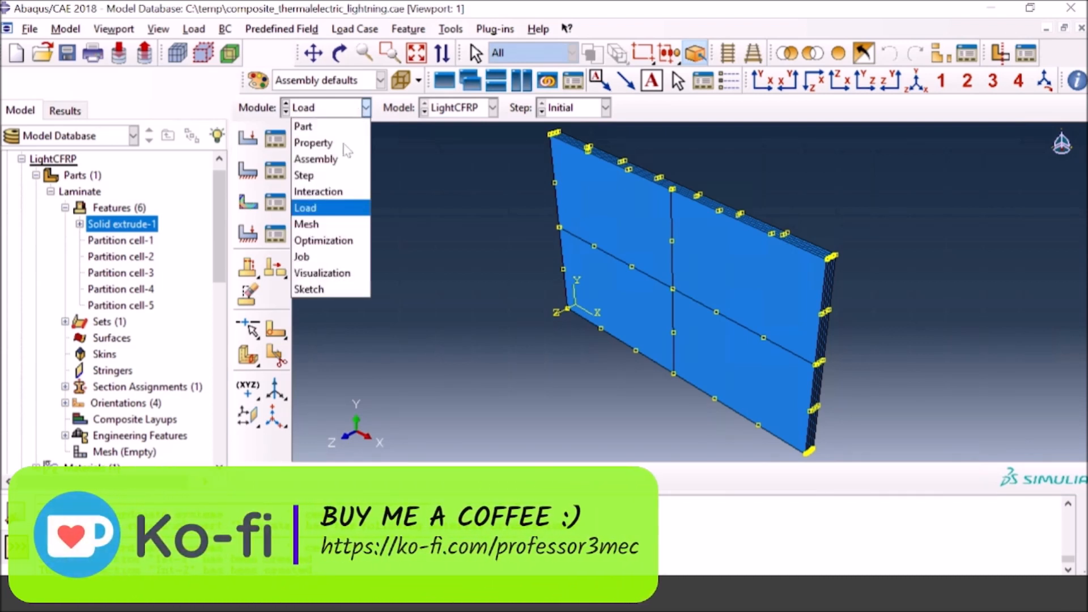
pyautogui.click(307, 226)
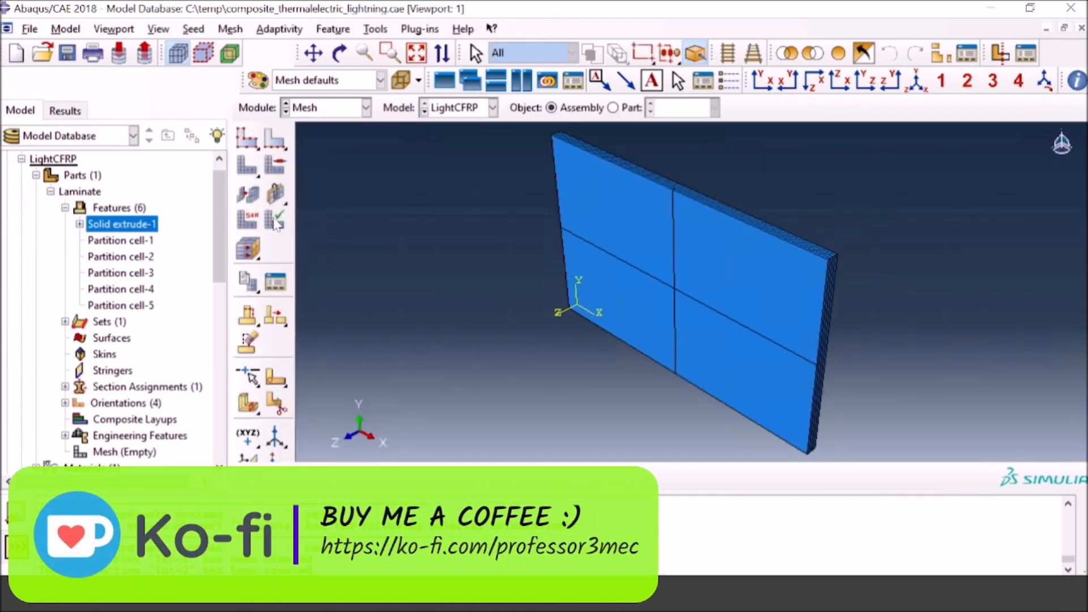
pyautogui.click(248, 145)
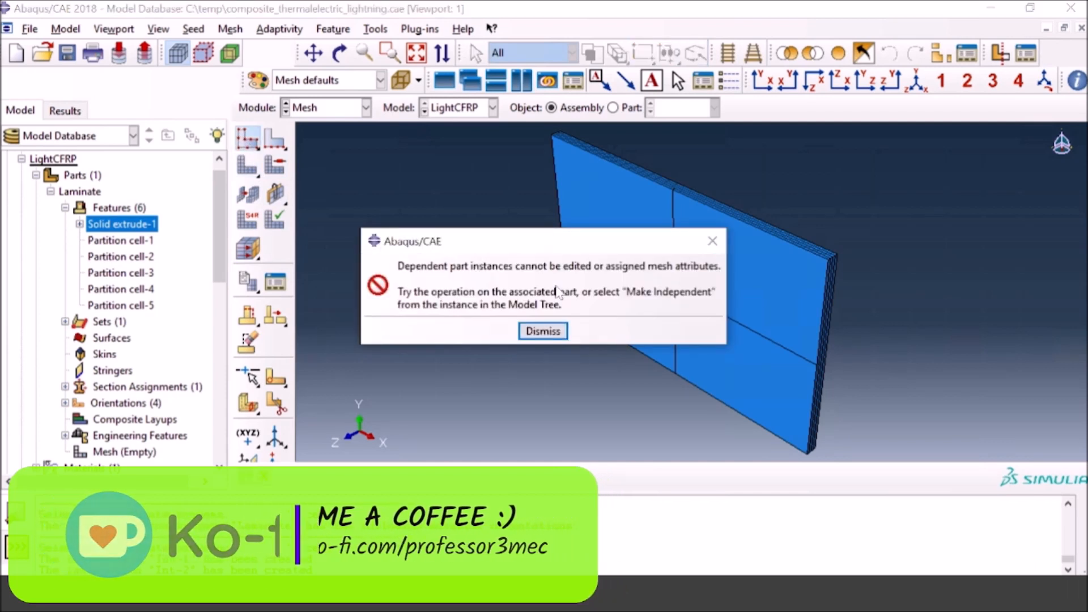
pyautogui.click(542, 328)
pyautogui.click(613, 107)
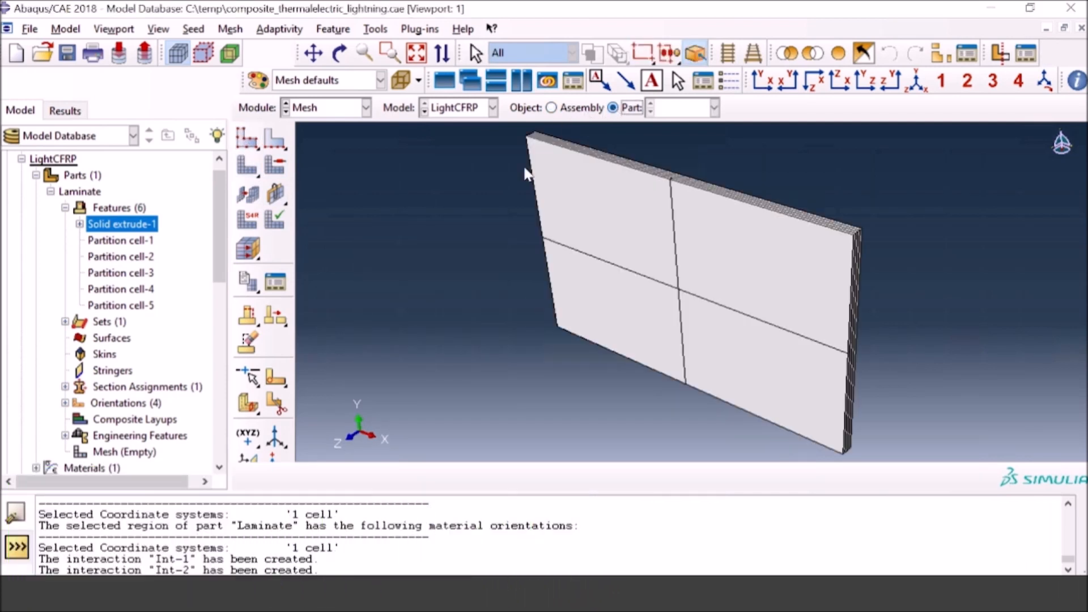
# Step: Seed the Laminate part with an approximate global size of 0.0025 and mesh the part
pyautogui.click(247, 137)
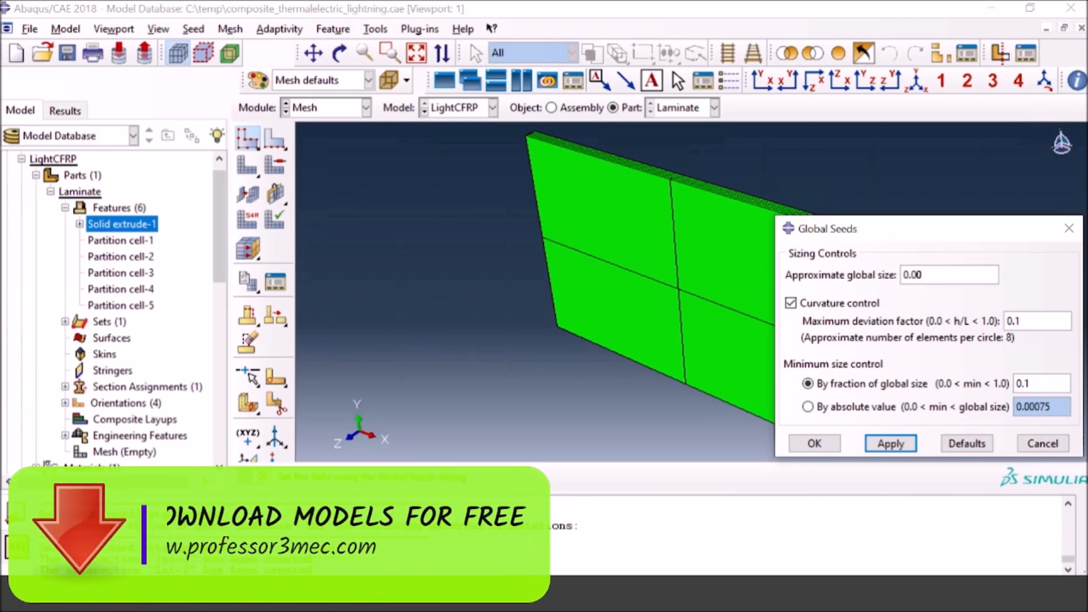
pyautogui.write('25')
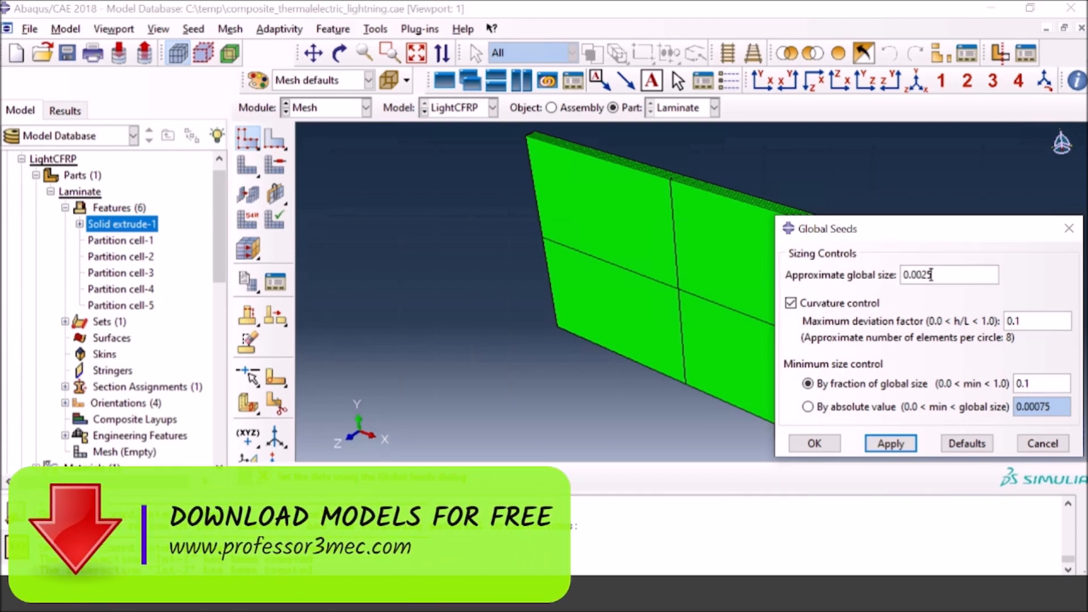
pyautogui.click(814, 447)
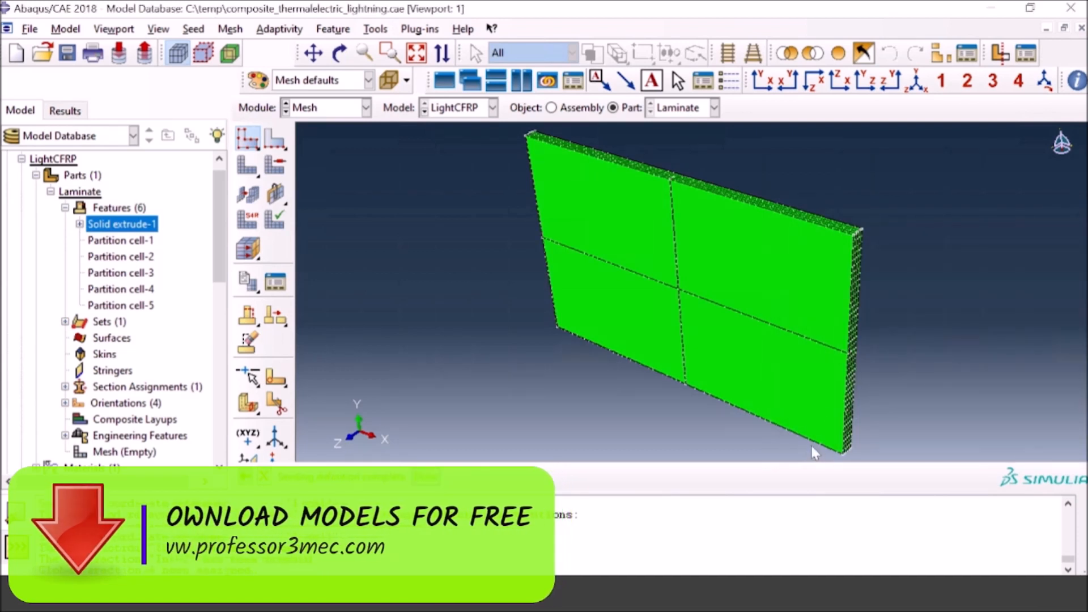
pyautogui.click(425, 476)
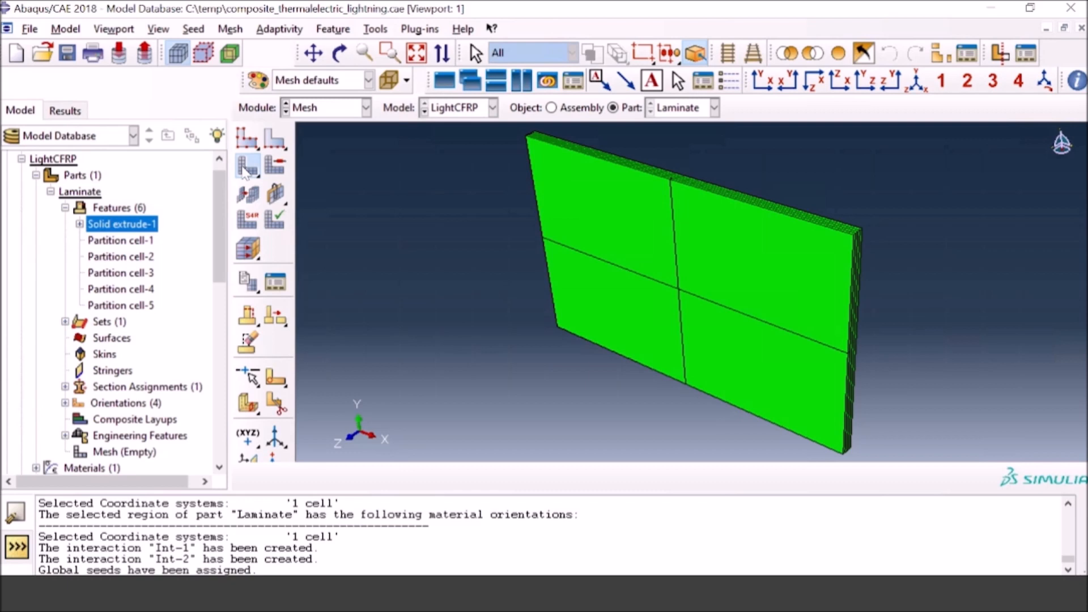
pyautogui.click(244, 170)
pyautogui.click(391, 478)
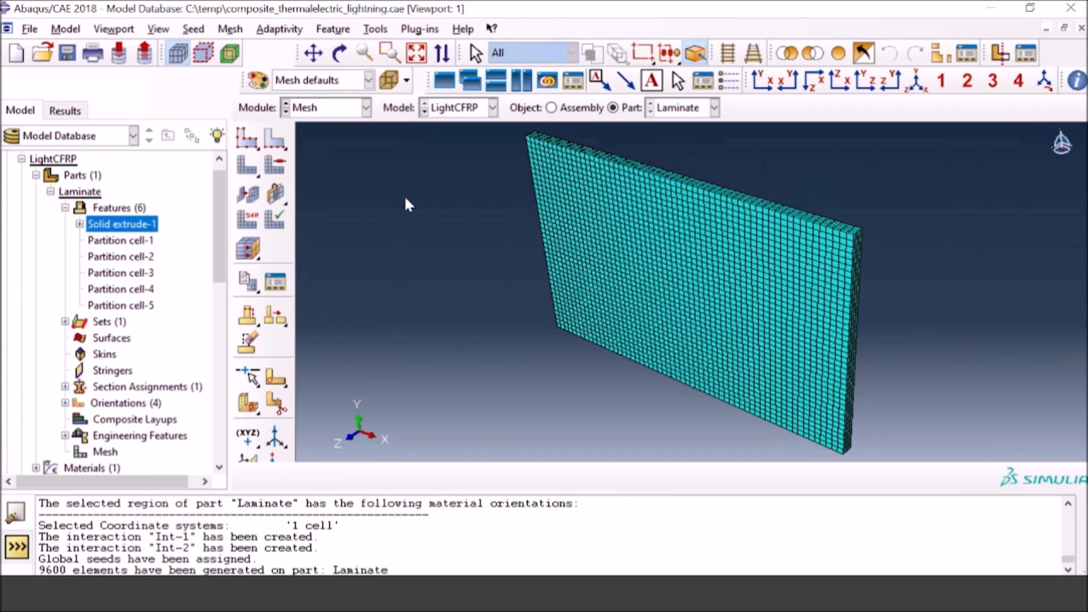
# Step: Assign the Standard, linear Thermal Electric element type (DC3D8E) to all cells of the laminate
pyautogui.click(254, 224)
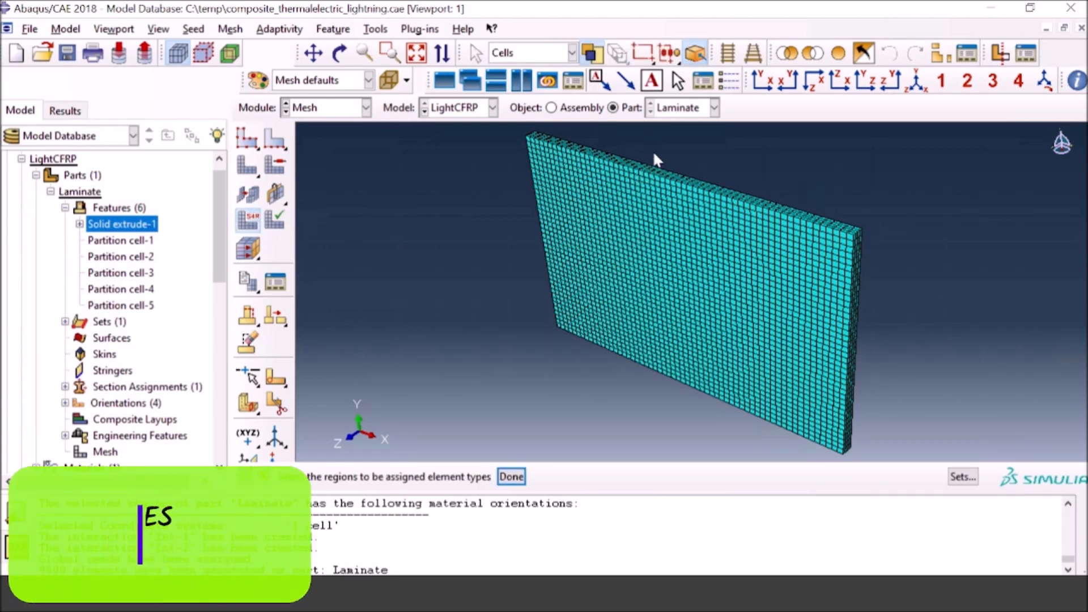
pyautogui.click(513, 477)
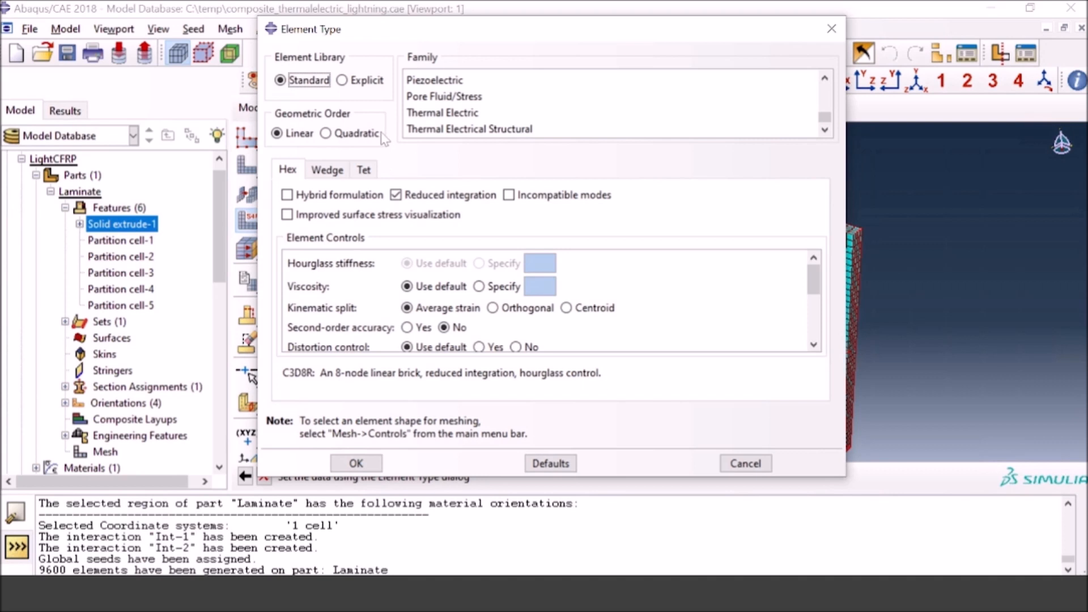
pyautogui.click(456, 115)
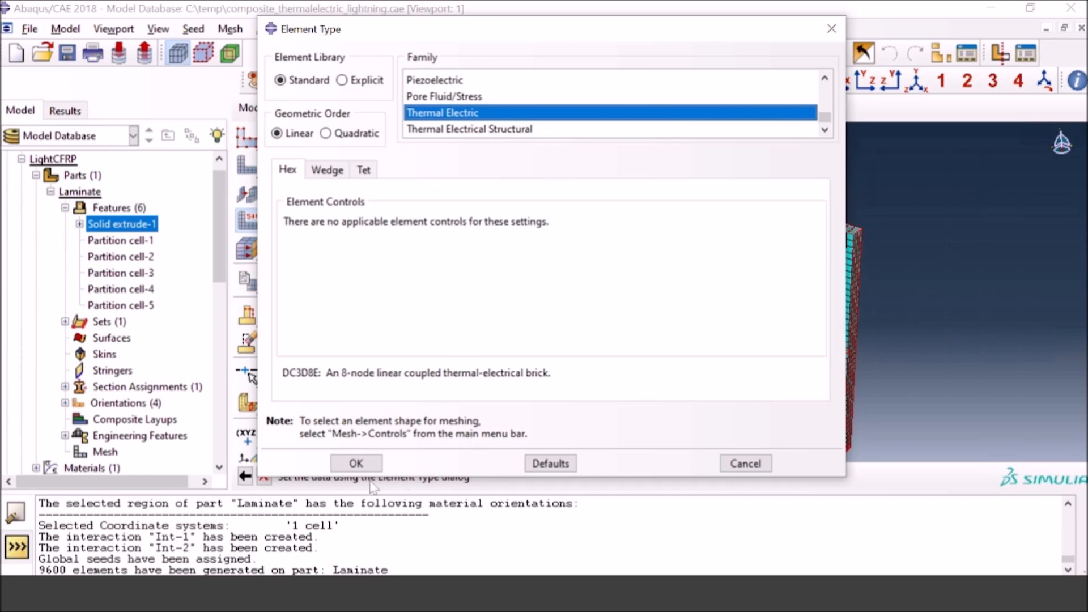
pyautogui.click(356, 463)
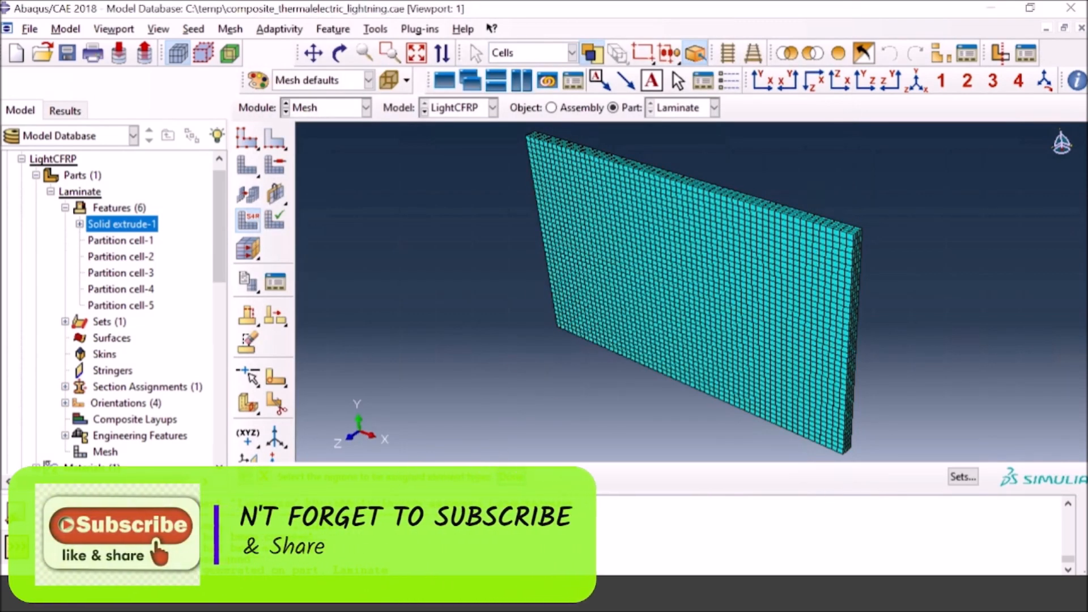
# Step: Switch to the Job module and open the manager that lists the analysis jobs
pyautogui.click(346, 110)
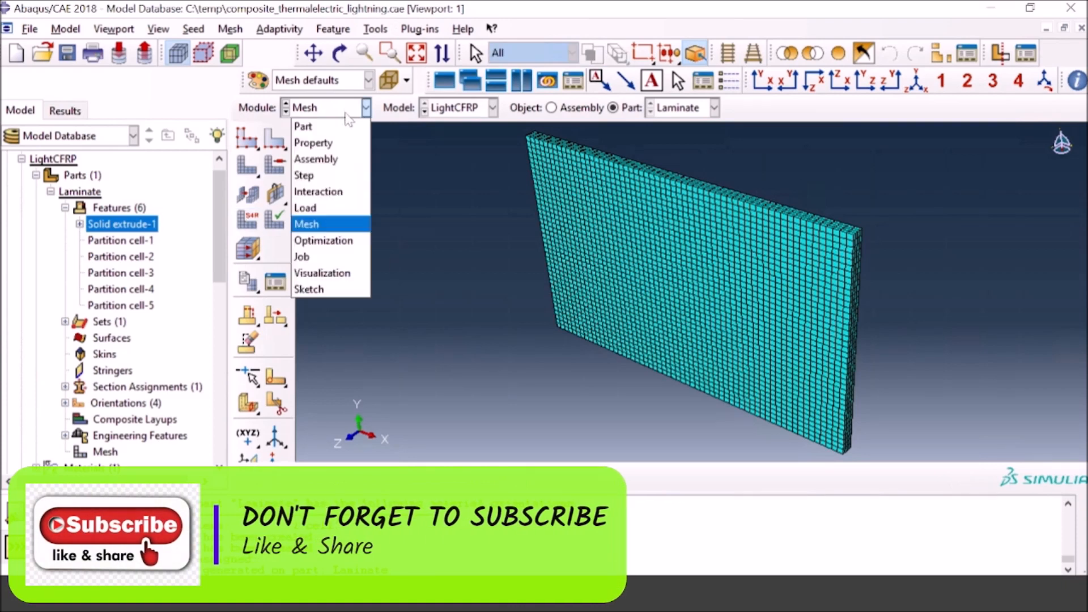
pyautogui.click(301, 257)
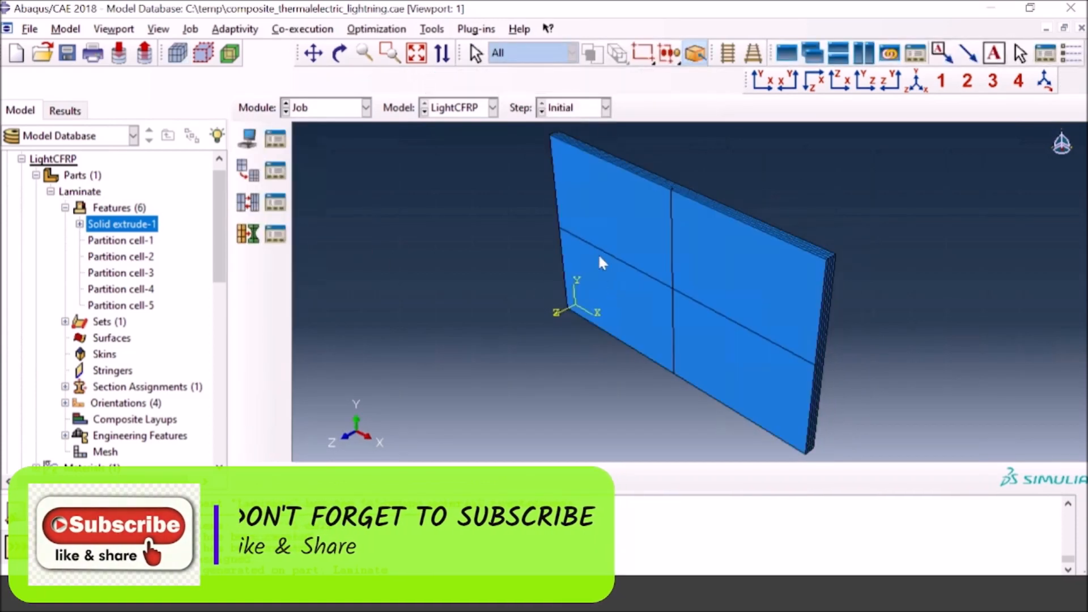
pyautogui.click(275, 140)
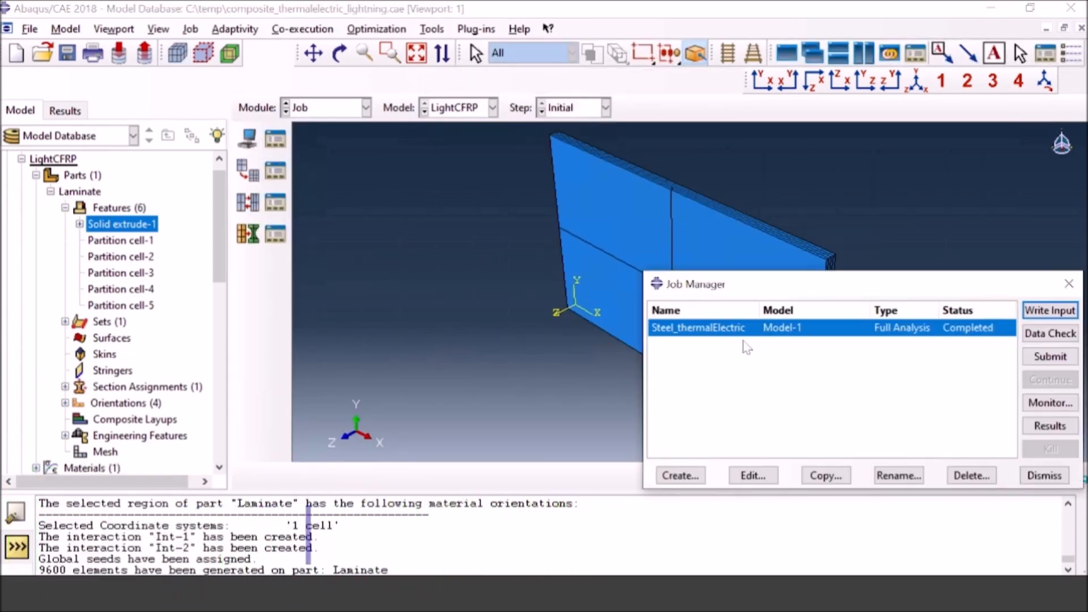
# Step: Create a new job named 4layerlaminate with the LightCFRP model as its source and continue to its settings
pyautogui.click(680, 476)
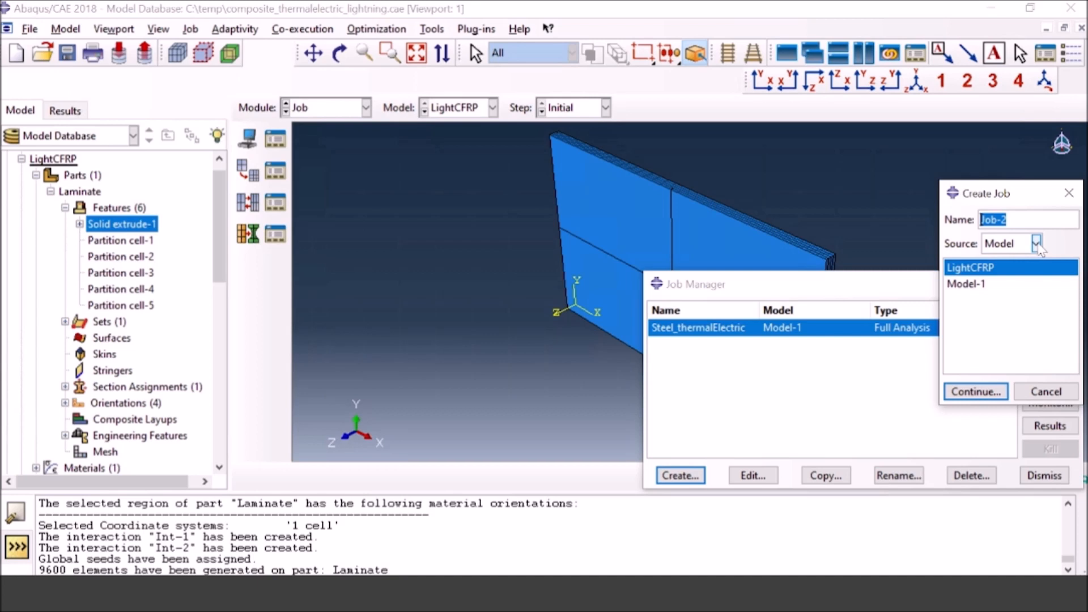
pyautogui.click(975, 270)
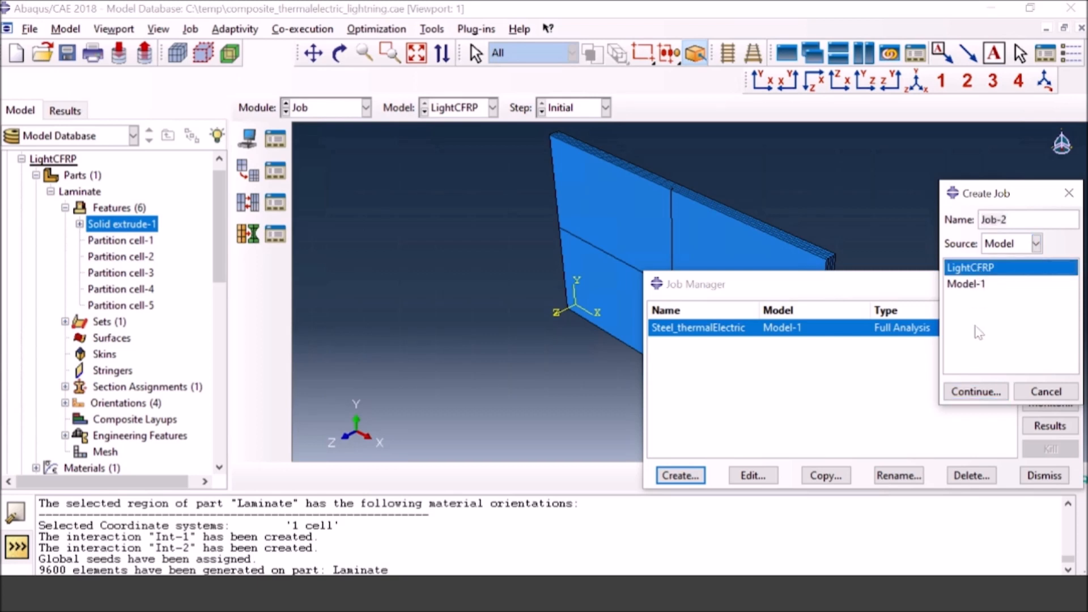
pyautogui.click(1004, 220)
pyautogui.moveTo(1011, 220); pyautogui.dragTo(970, 227)
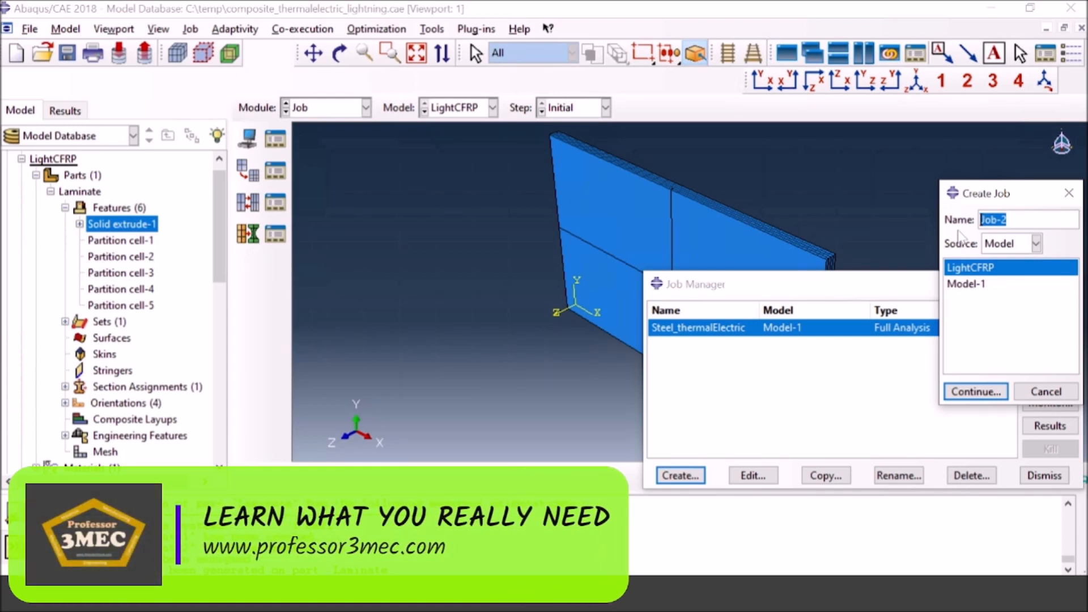
pyautogui.write('4')
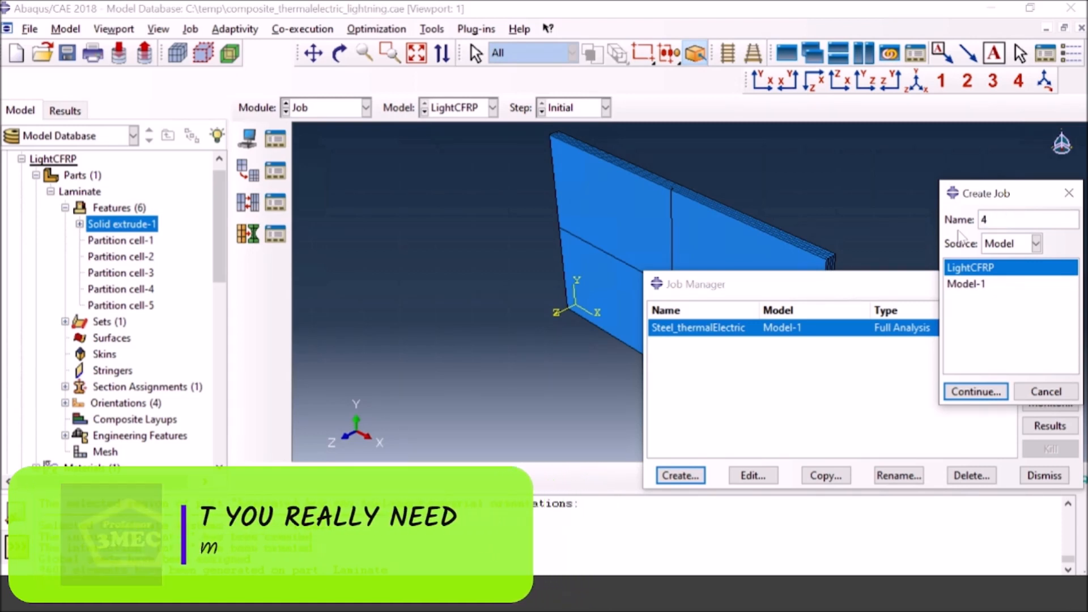
pyautogui.write('layerlaminate')
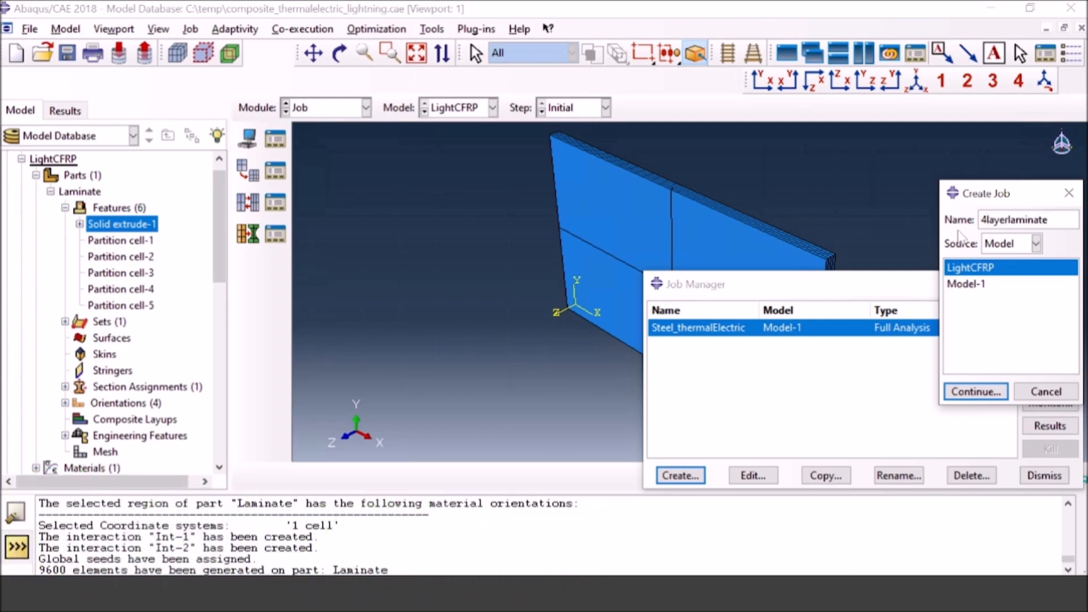
pyautogui.click(964, 391)
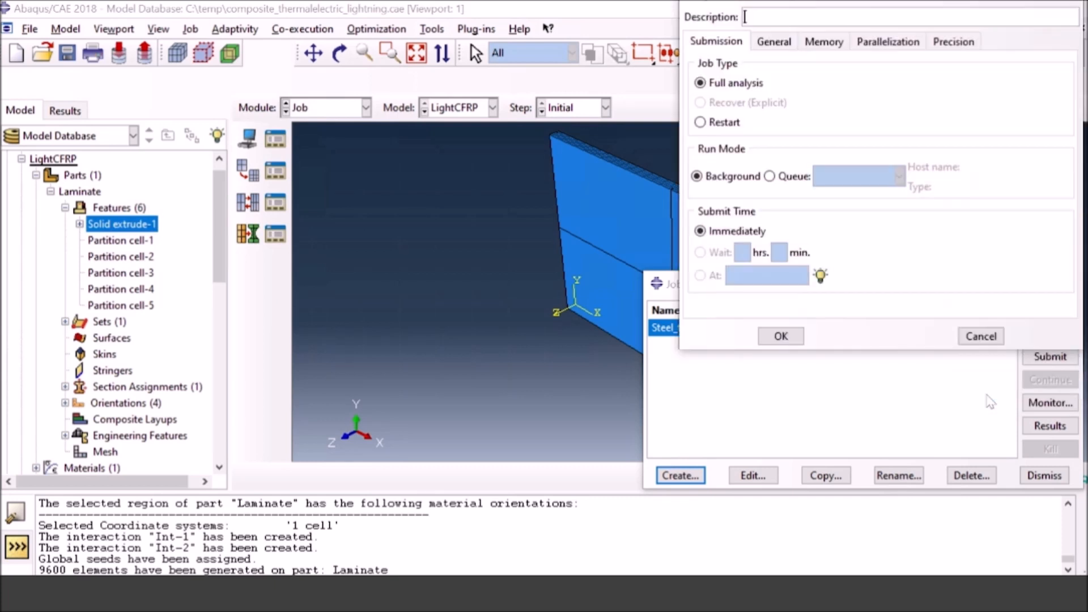
# Step: Set the job's nodal output precision to Full, accept the job settings and submit 4layerlaminate for analysis
pyautogui.click(948, 44)
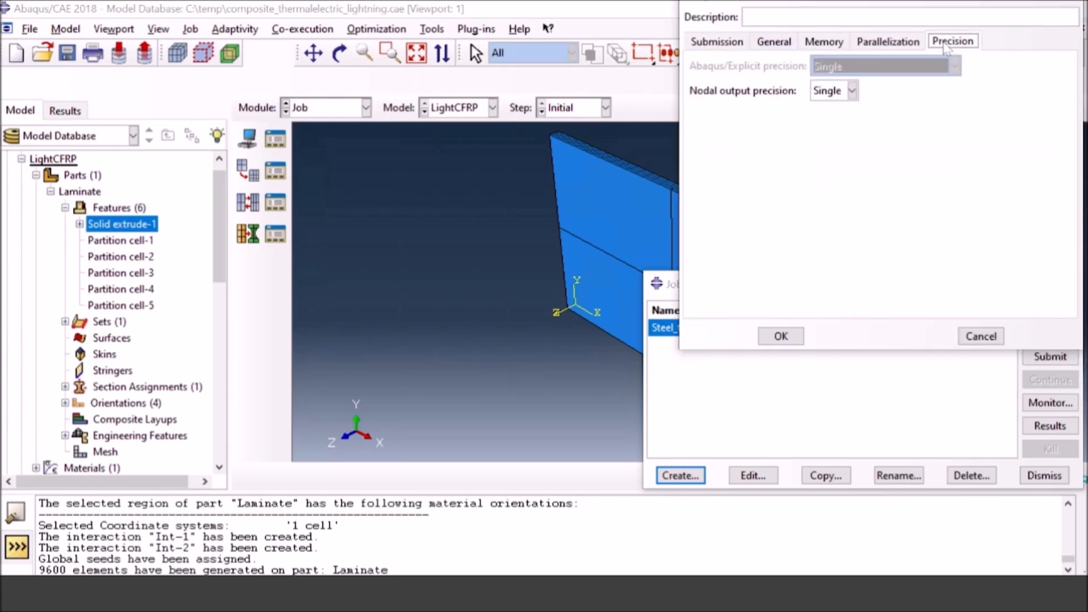
pyautogui.click(833, 90)
pyautogui.click(822, 127)
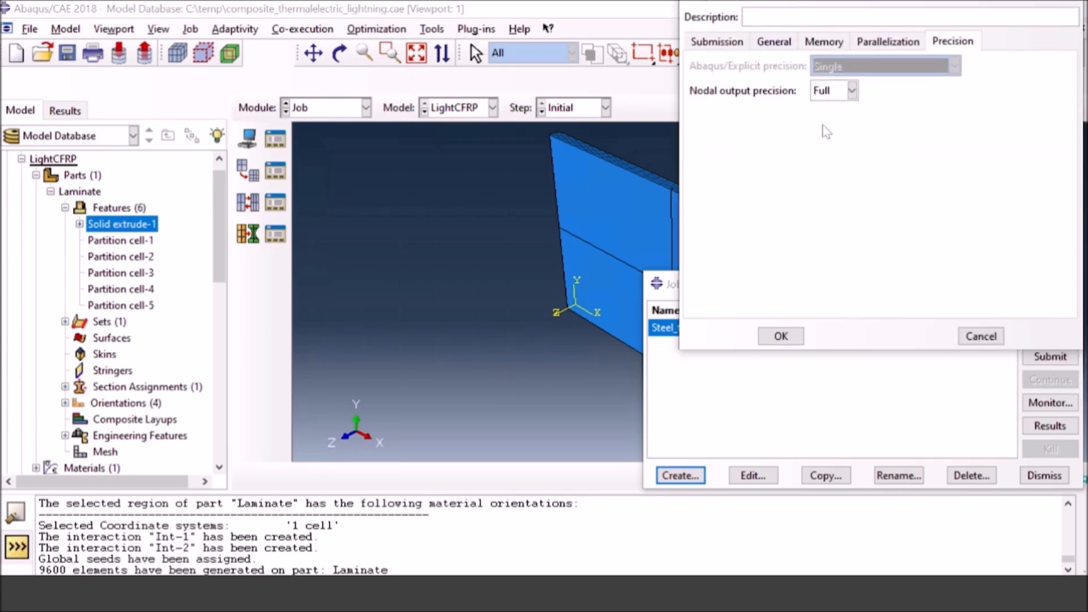
pyautogui.click(781, 337)
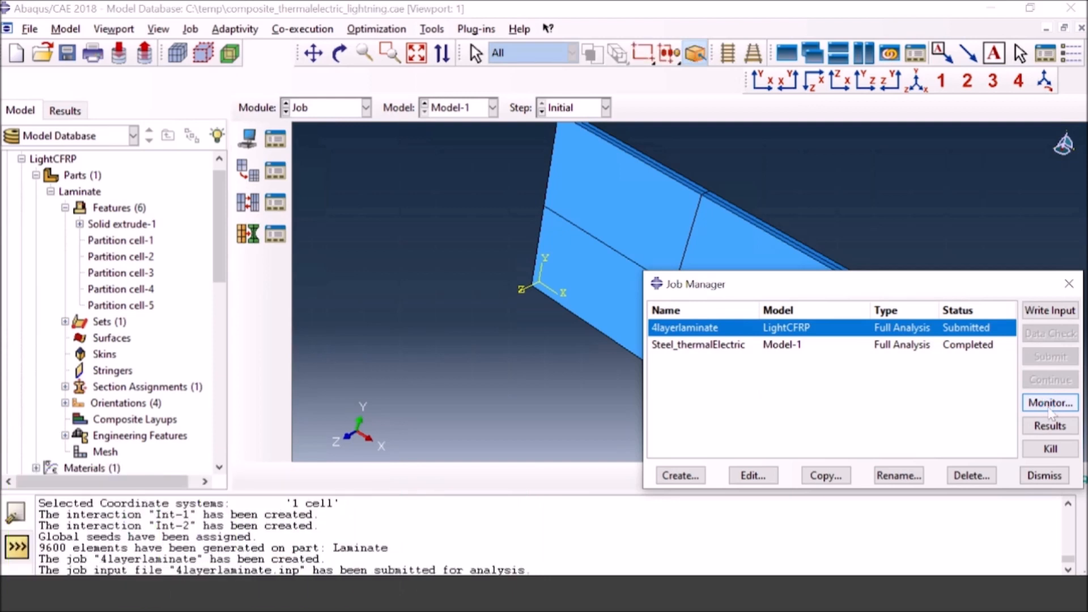
# Step: Open the monitor for the 4layerlaminate job and enlarge it to show more of the log
pyautogui.click(1049, 403)
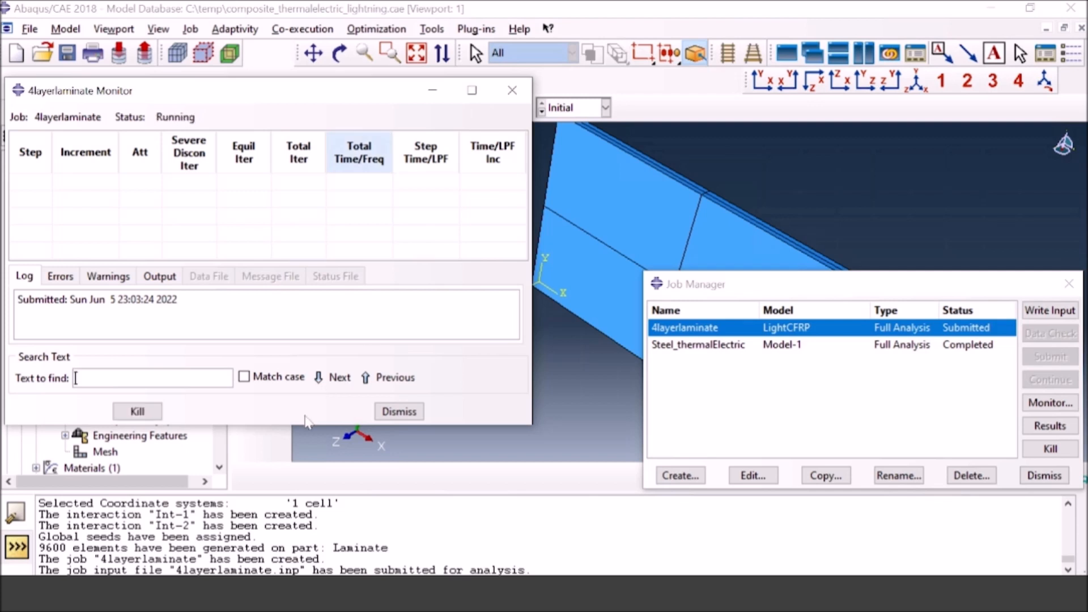
pyautogui.moveTo(308, 428); pyautogui.dragTo(313, 559)
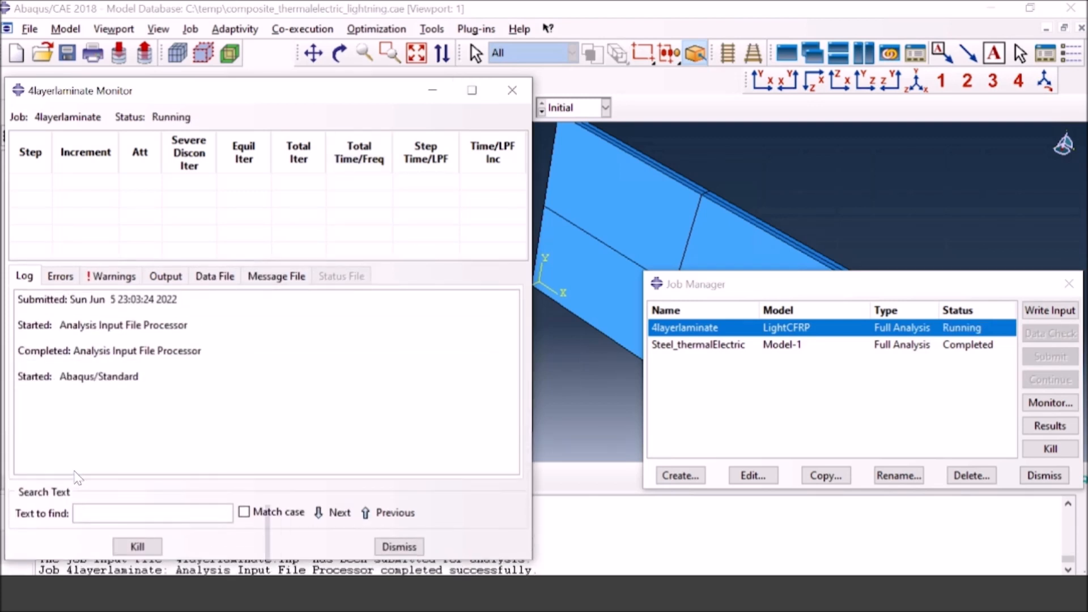